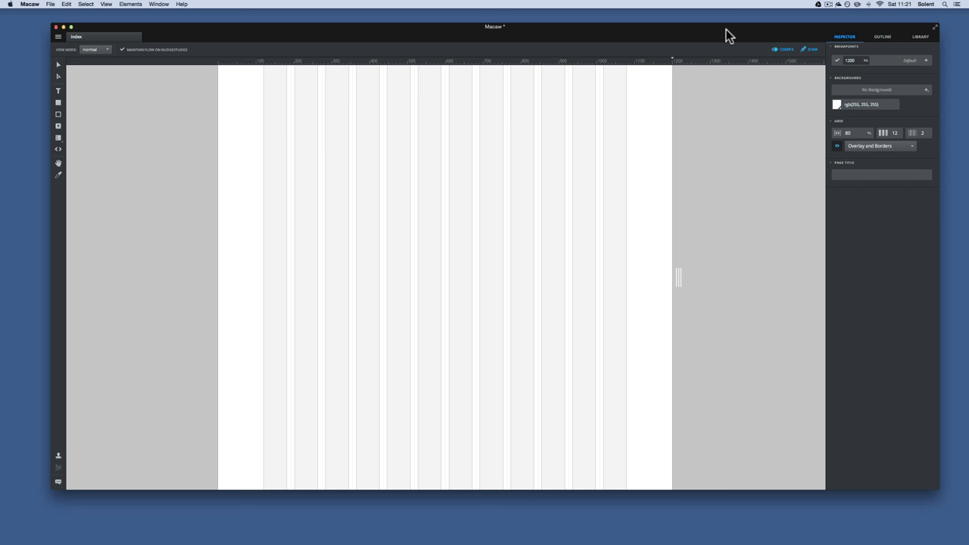
- Inspect the images folder inside the ProjectMacw1 folder on the desktop, and return to the Macaw window
drag(726, 29, 720, 227)
drag(749, 159, 553, 74)
double_click(551, 71)
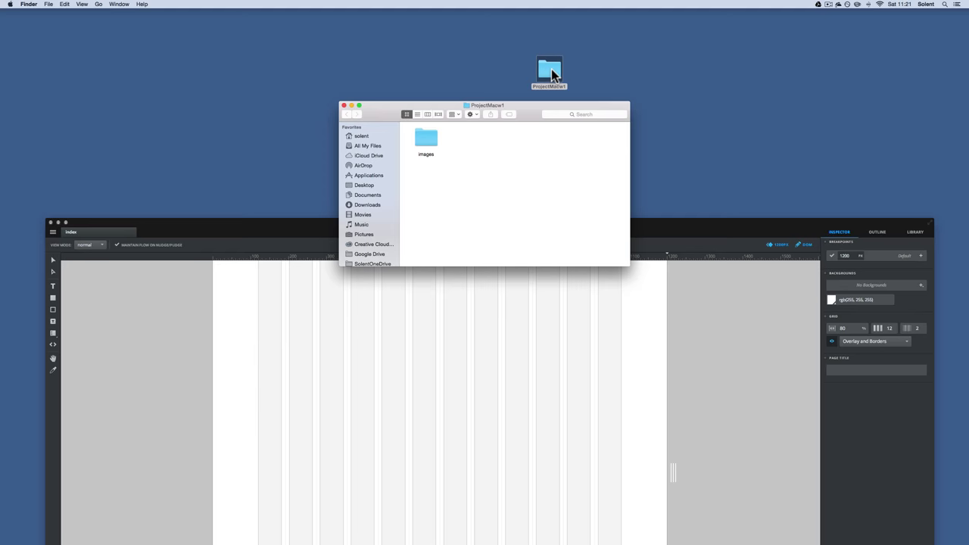
double_click(426, 142)
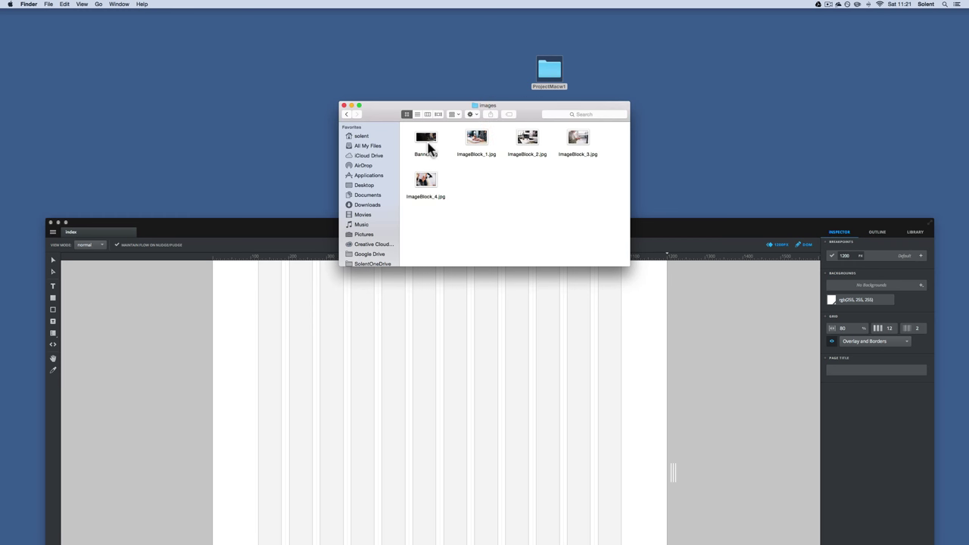
click(346, 114)
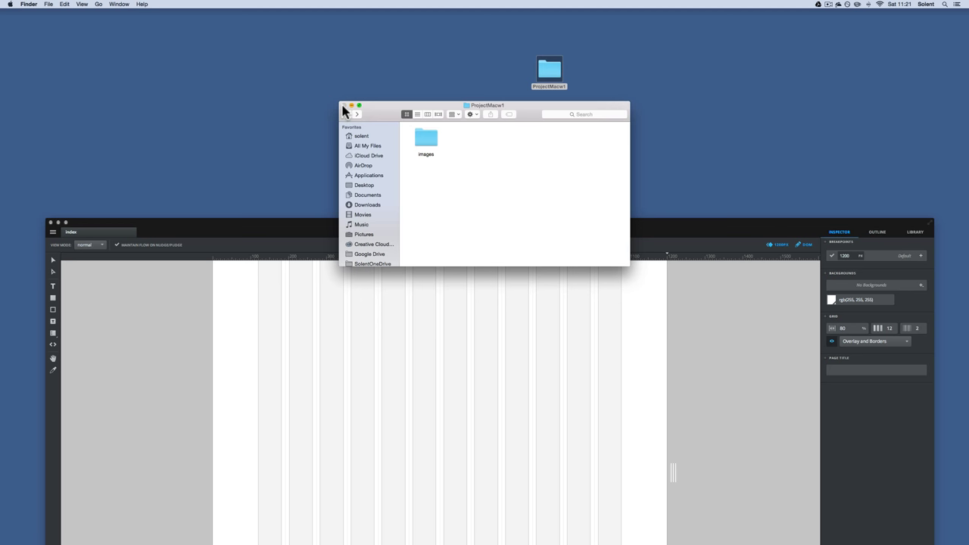
click(343, 105)
drag(510, 219, 509, 31)
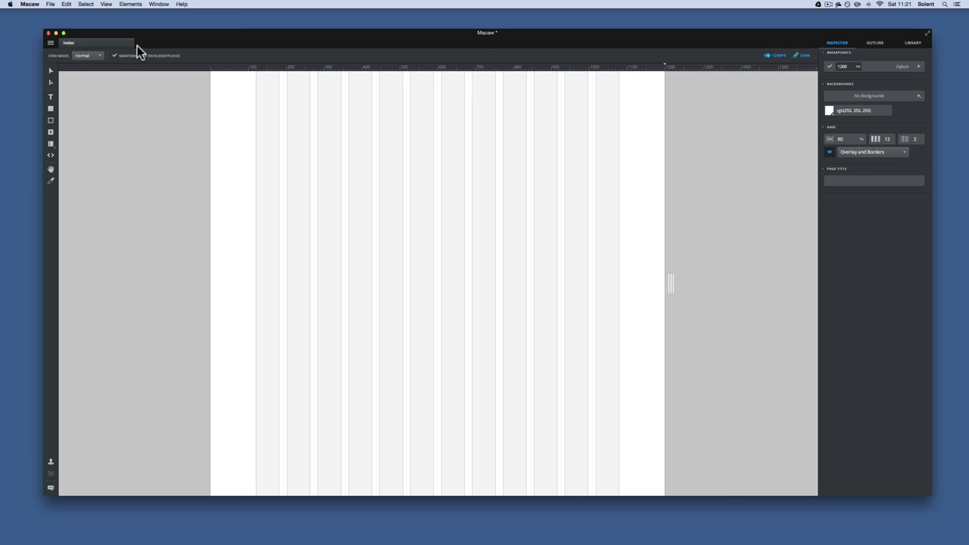
- Save the project under the name Project1 in the ProjectMacw1 folder on the desktop
click(50, 4)
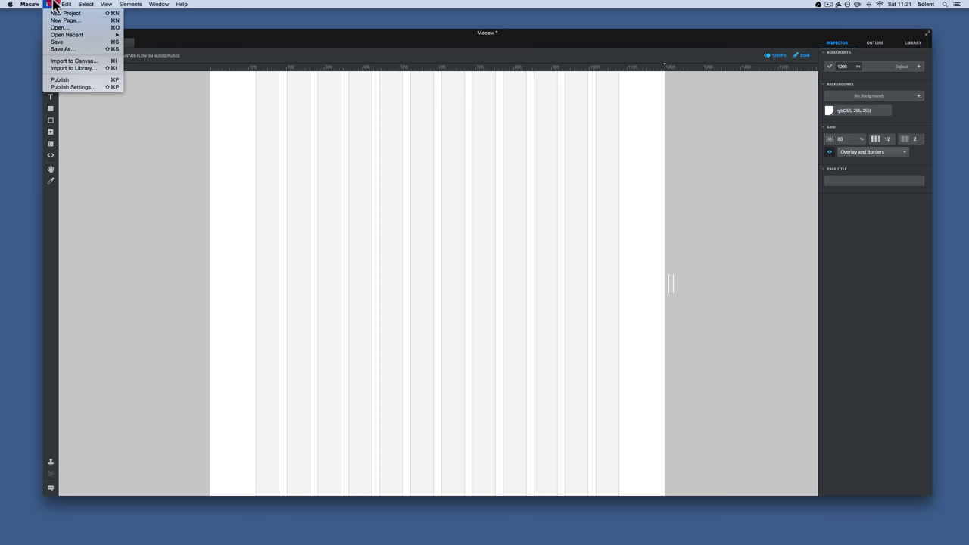
click(70, 49)
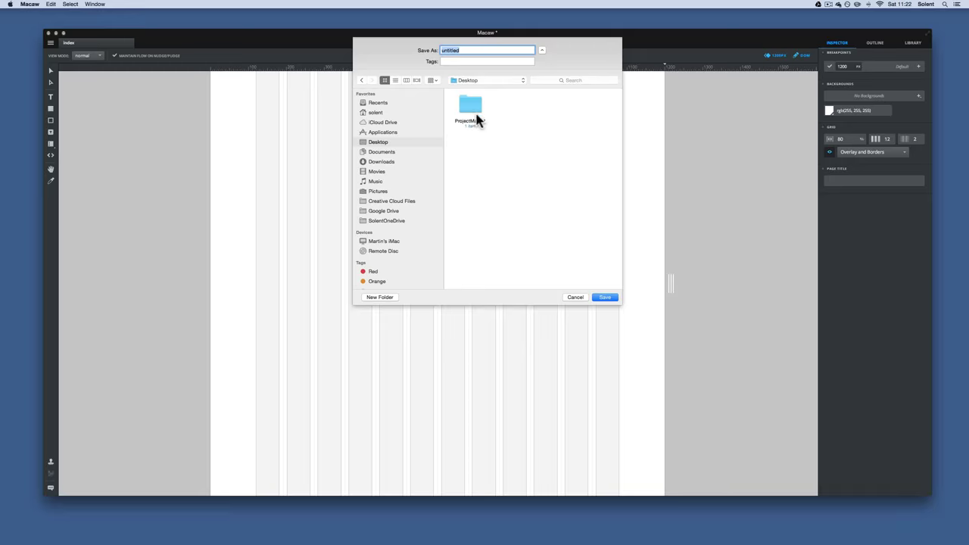
double_click(471, 106)
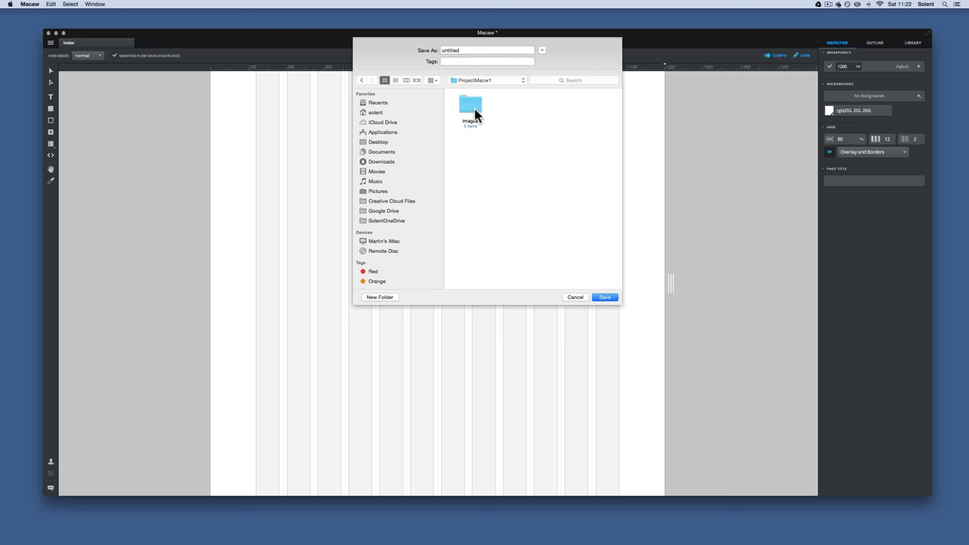
click(406, 47)
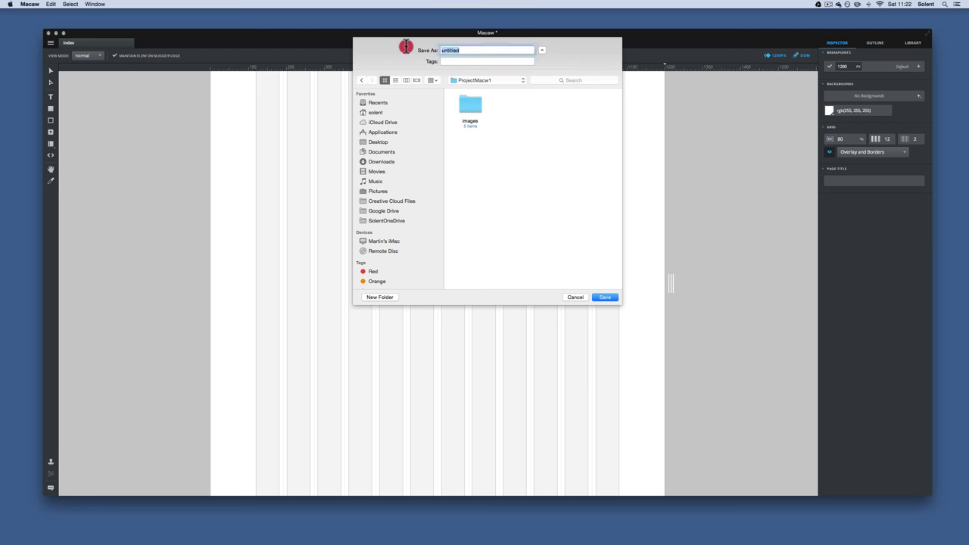
text(Project1)
click(605, 297)
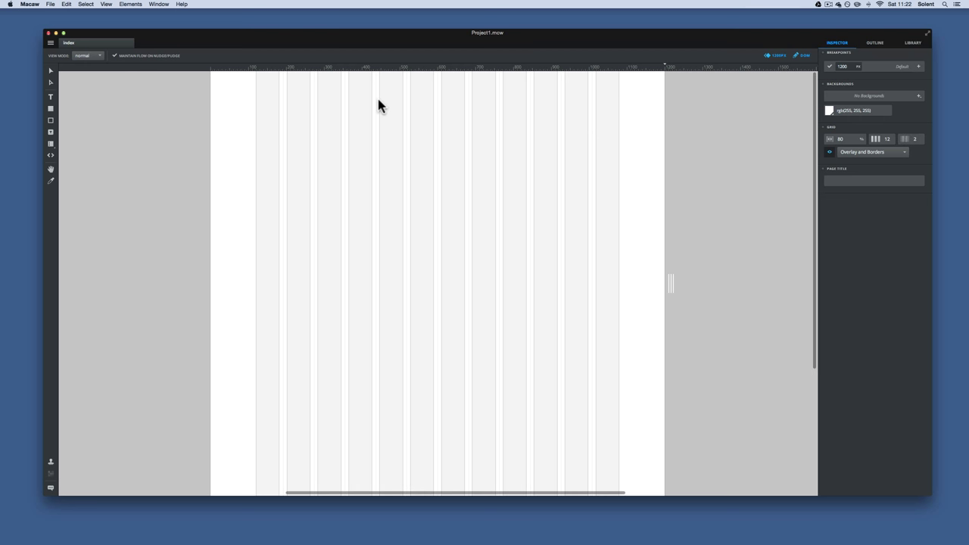
- Draw a container about 316 px high across the top of the page and set its width to 100%
click(49, 108)
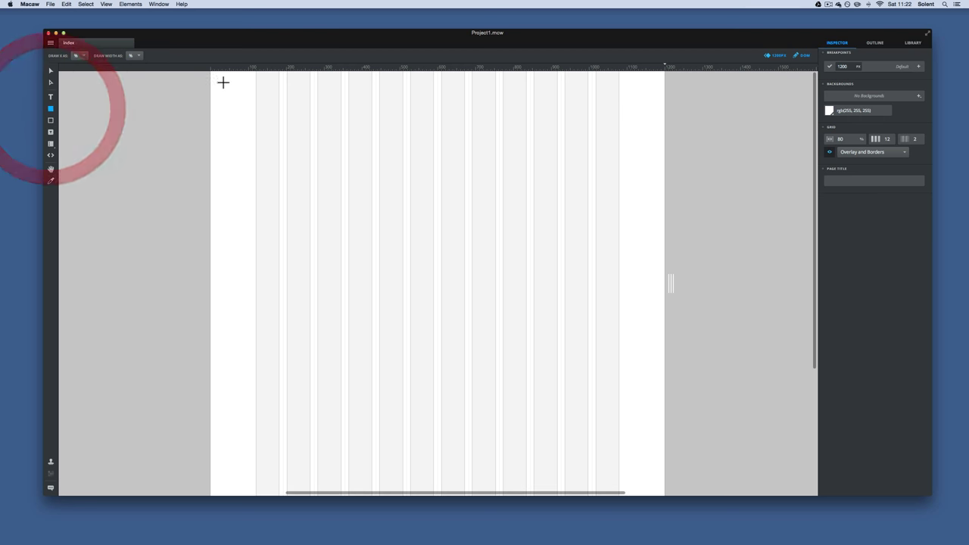
drag(212, 71, 666, 190)
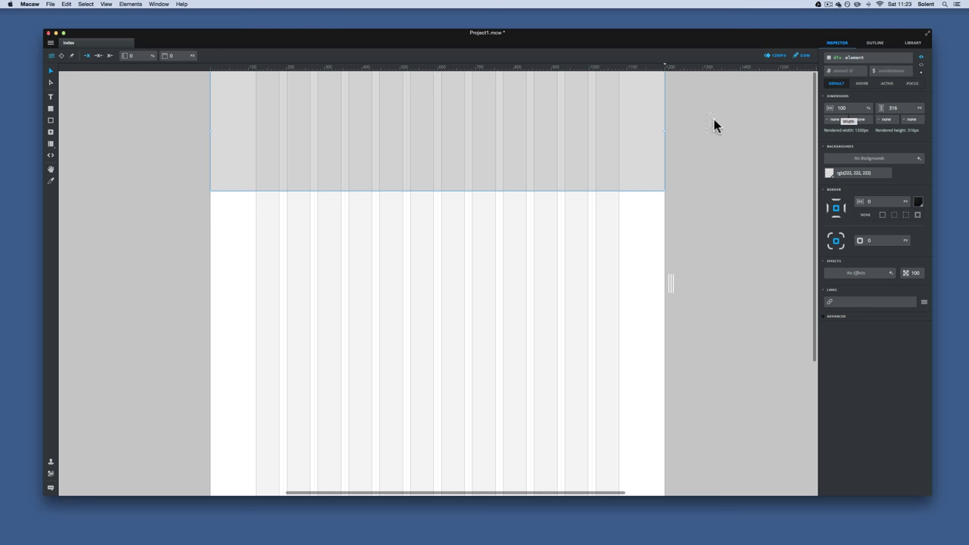
drag(664, 130, 661, 132)
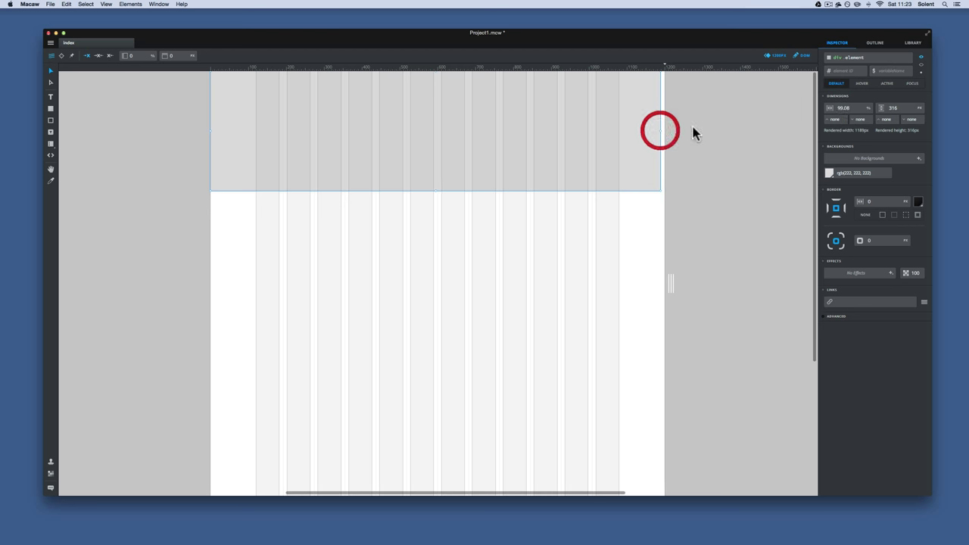
click(857, 108)
text(100)
key(Return)
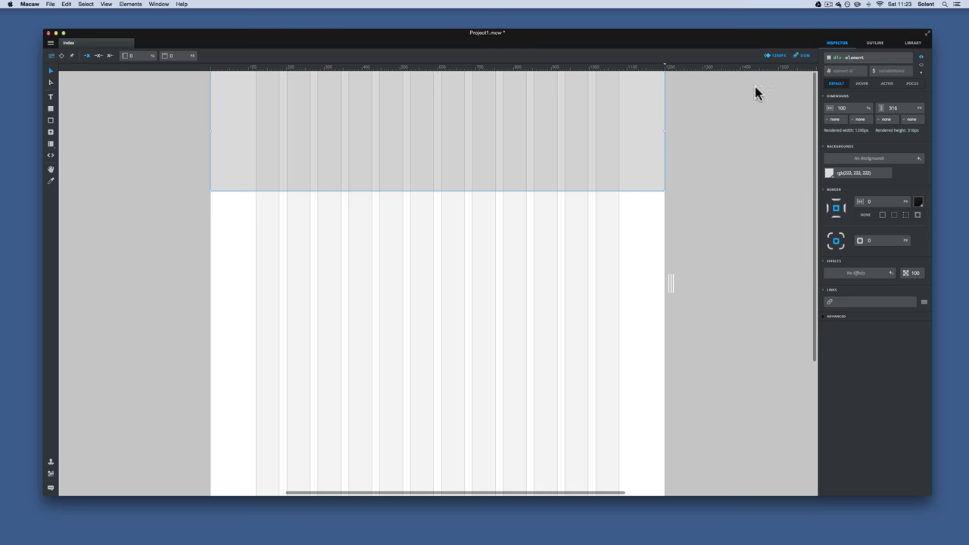
- Draw a second container about 778 by 263 px below the top one and check the elements in the outline
click(876, 43)
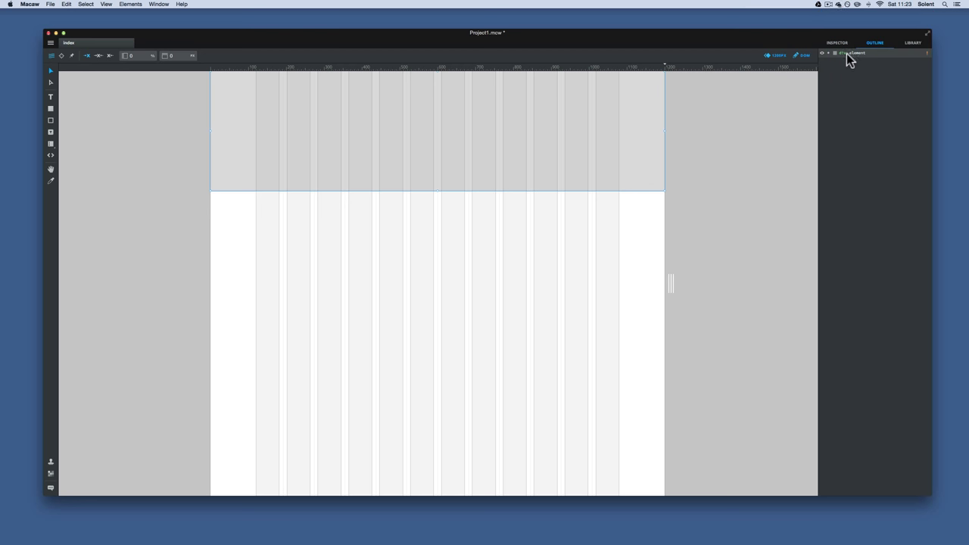
mouse_move(927, 54)
click(836, 44)
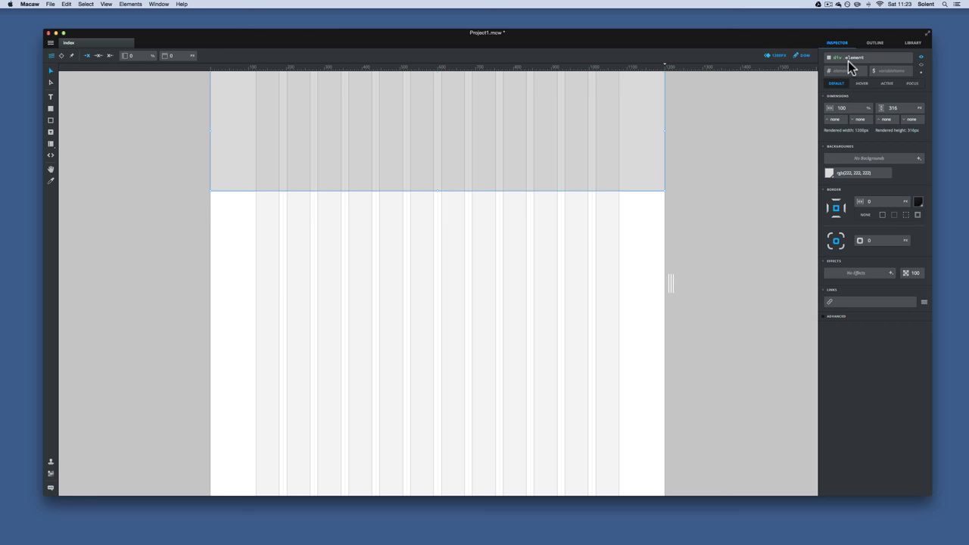
click(51, 110)
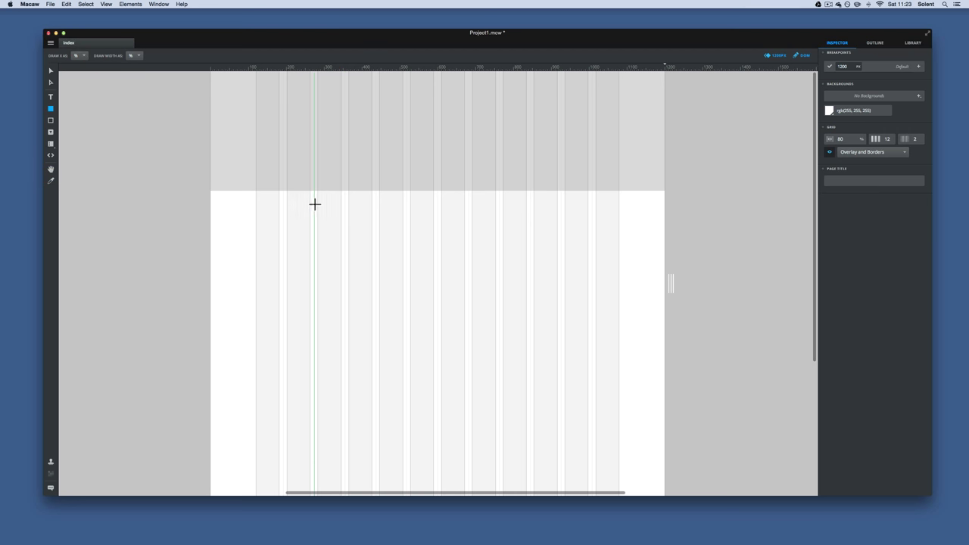
drag(300, 209, 598, 312)
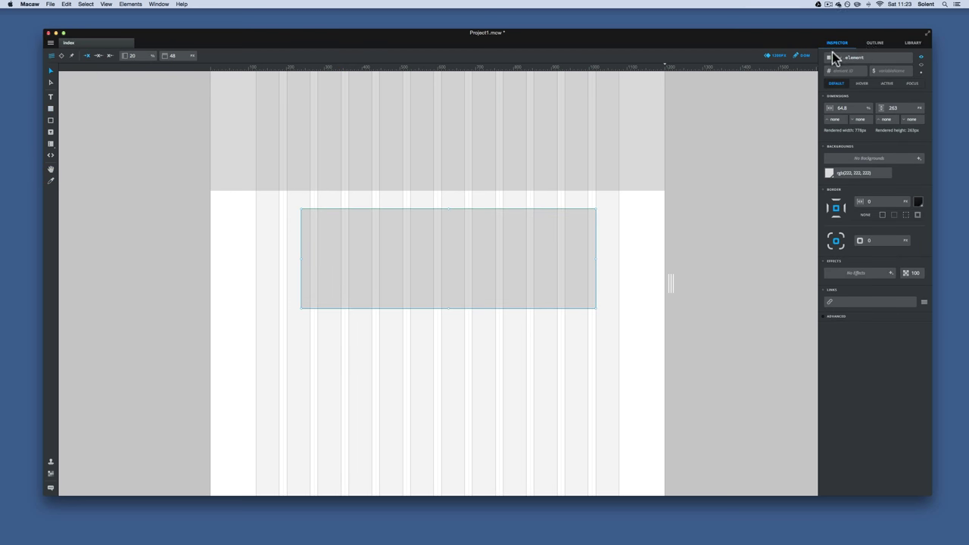
click(873, 44)
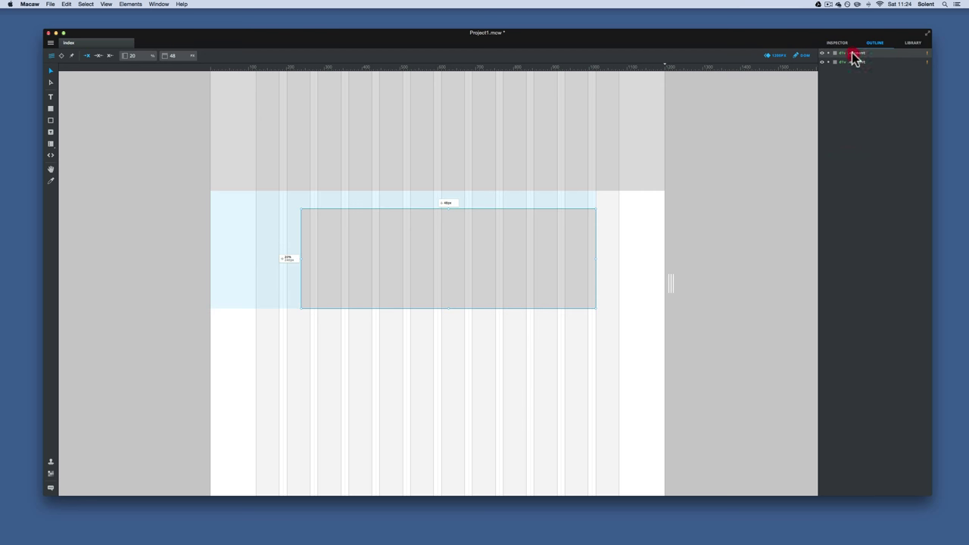
double_click(852, 53)
click(841, 42)
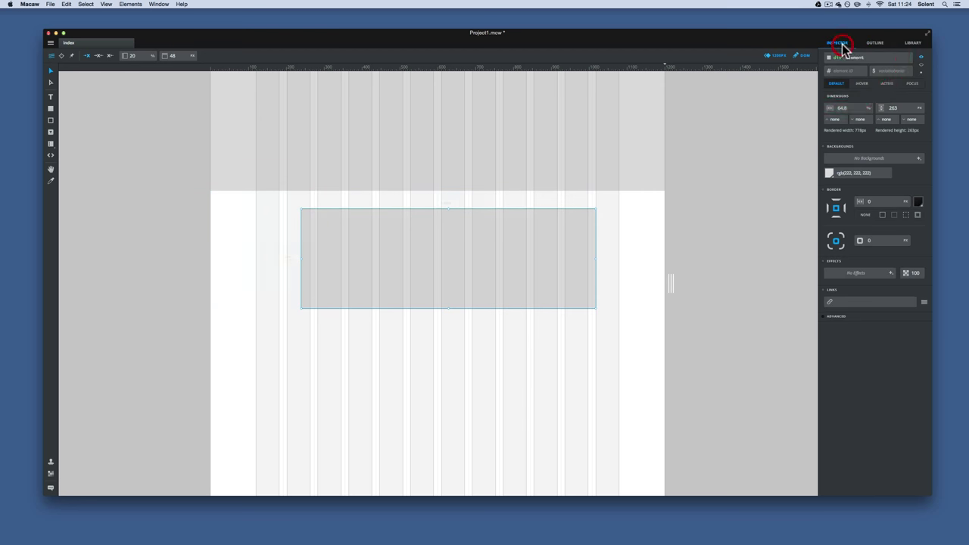
click(521, 295)
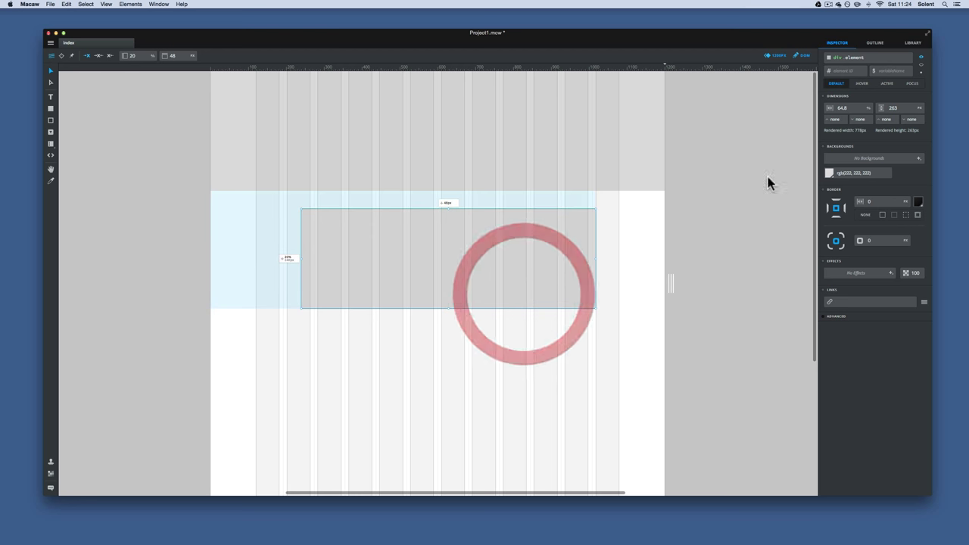
- Replace the full-width top container's tag and class with the header tag
click(610, 155)
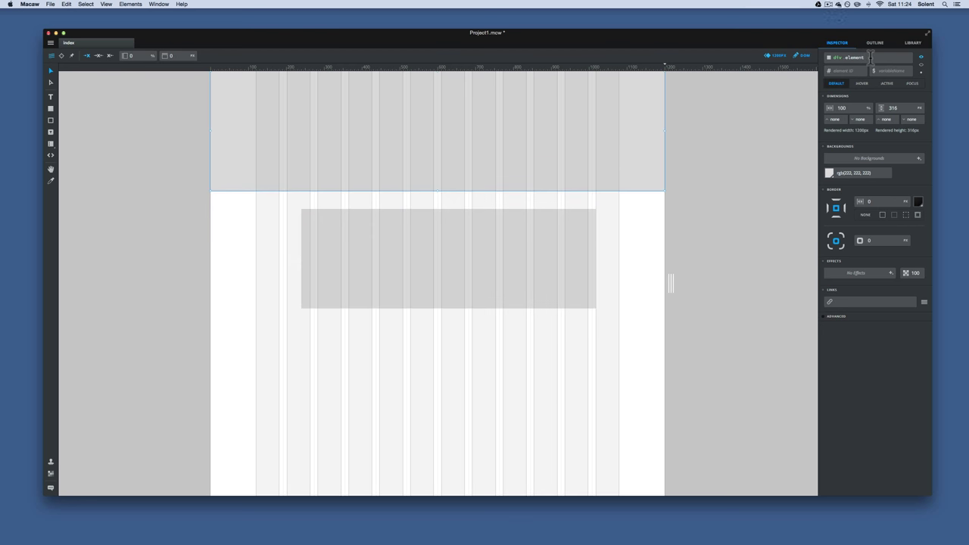
drag(865, 57, 808, 55)
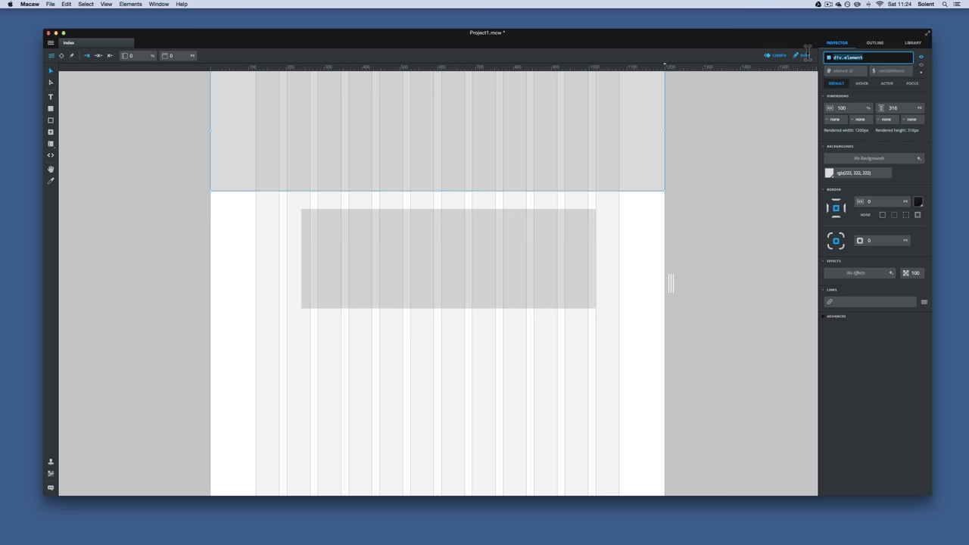
text(header)
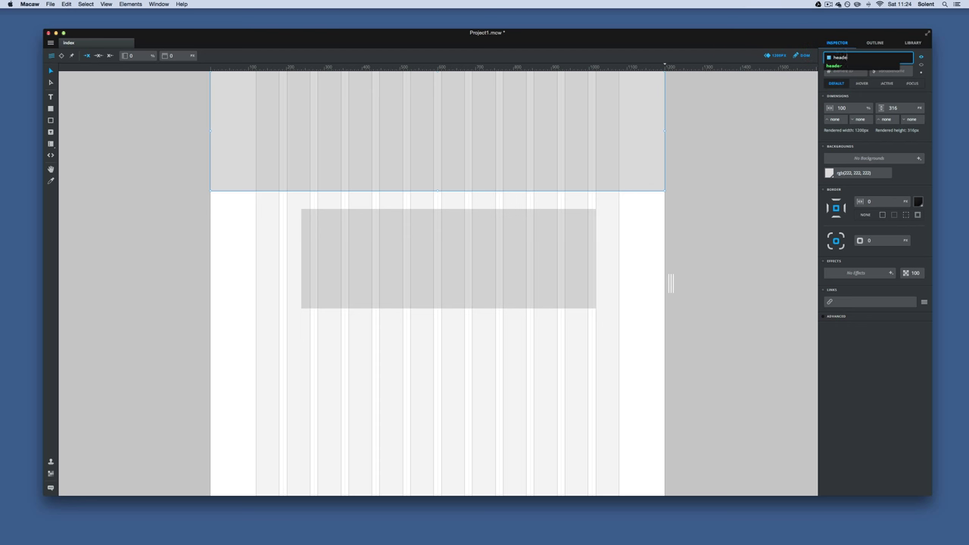
click(789, 82)
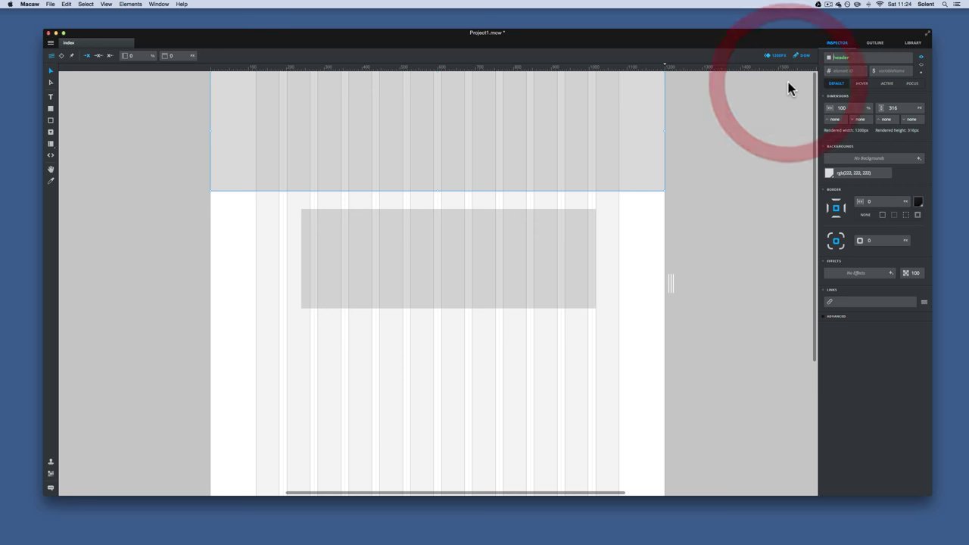
- Clear the top container's tag and enter header again
click(850, 57)
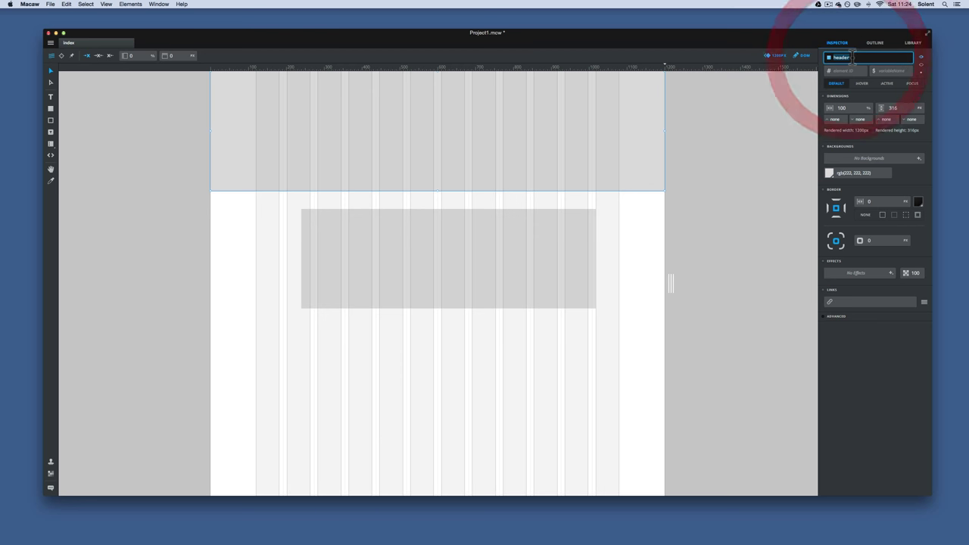
click(852, 57)
key(BackSpace)
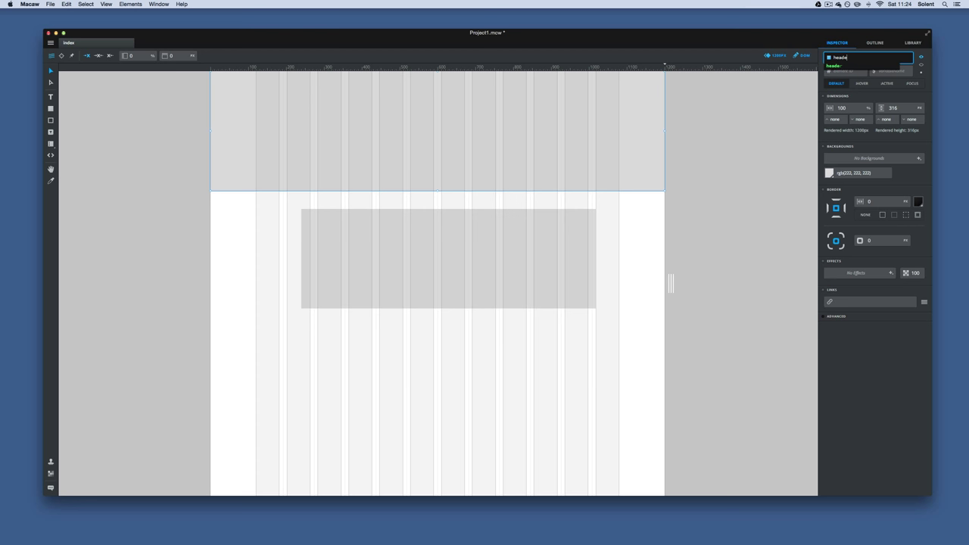
key(BackSpace)
key(BackSpace)
key(BackSpace)
key(BackSpace)
key(BackSpace)
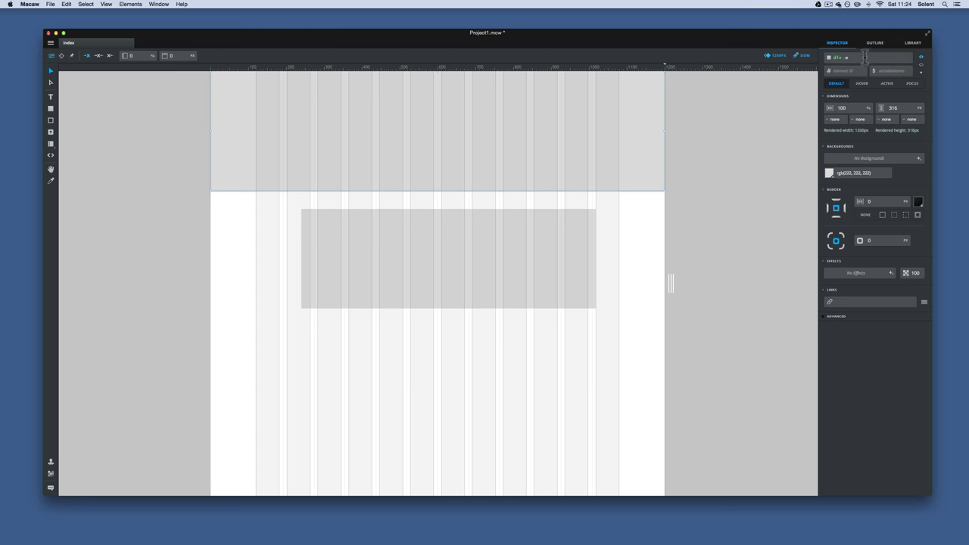
text(he)
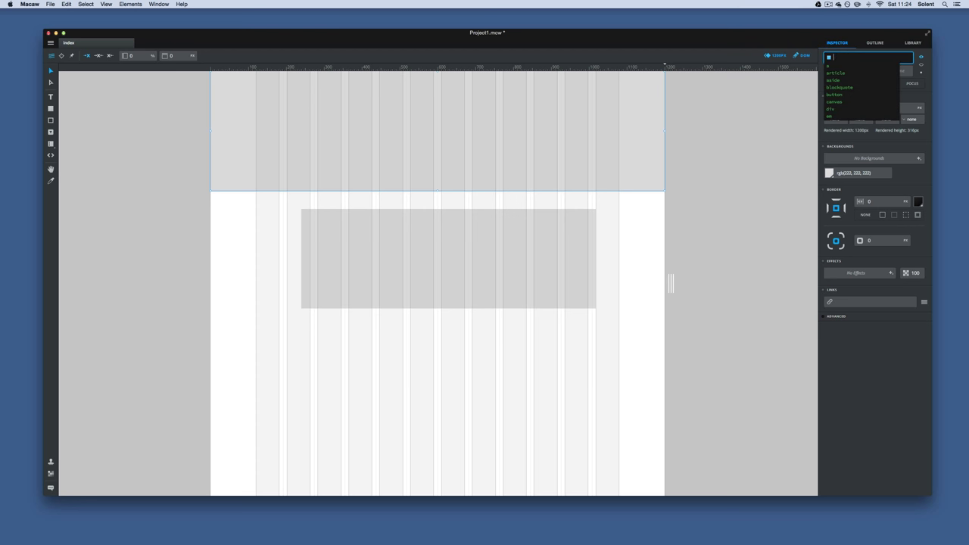
text(ader)
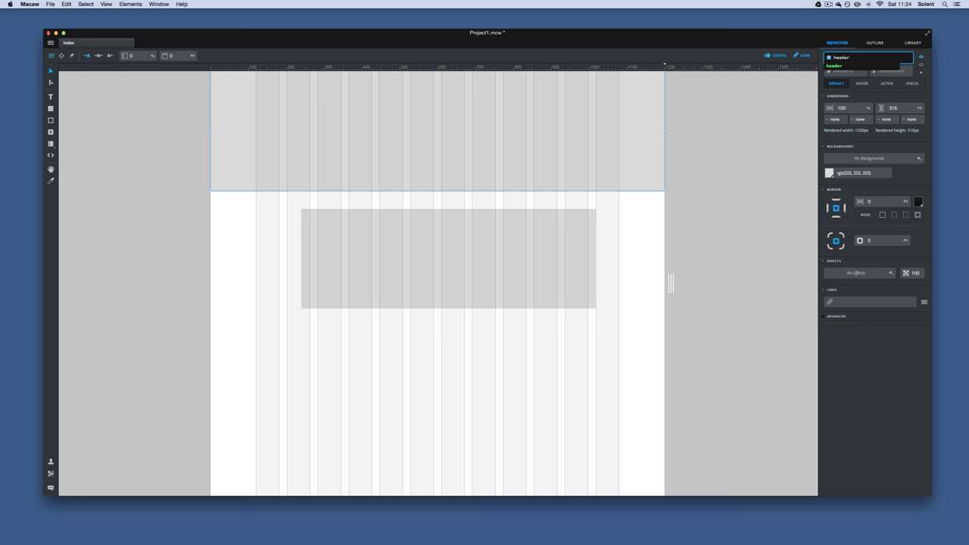
key(Return)
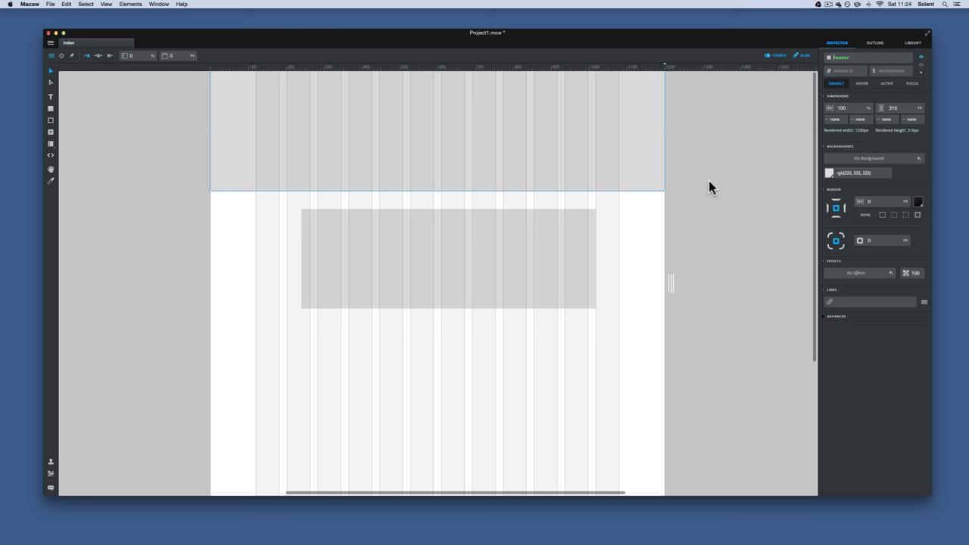
- Set the second container's tag and class to header.header
click(508, 252)
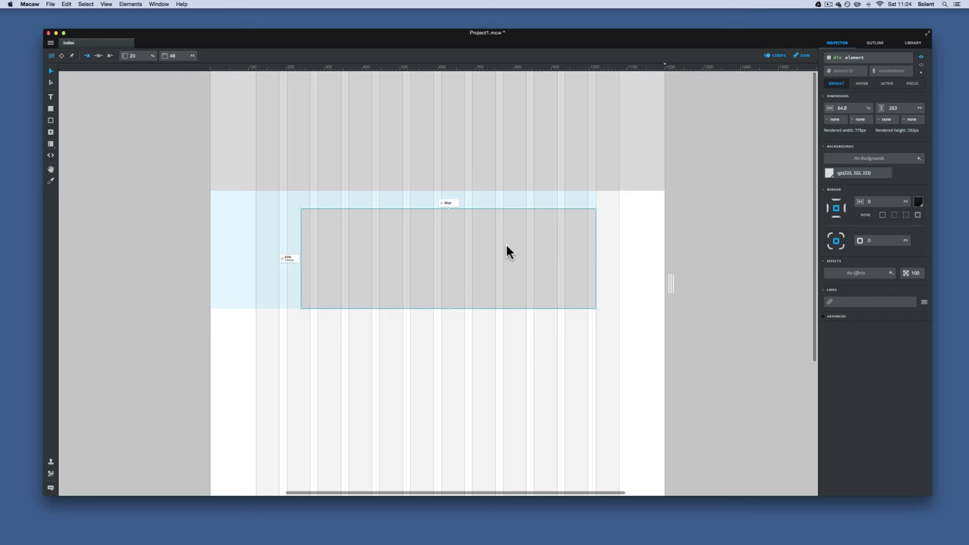
click(870, 56)
text(hea)
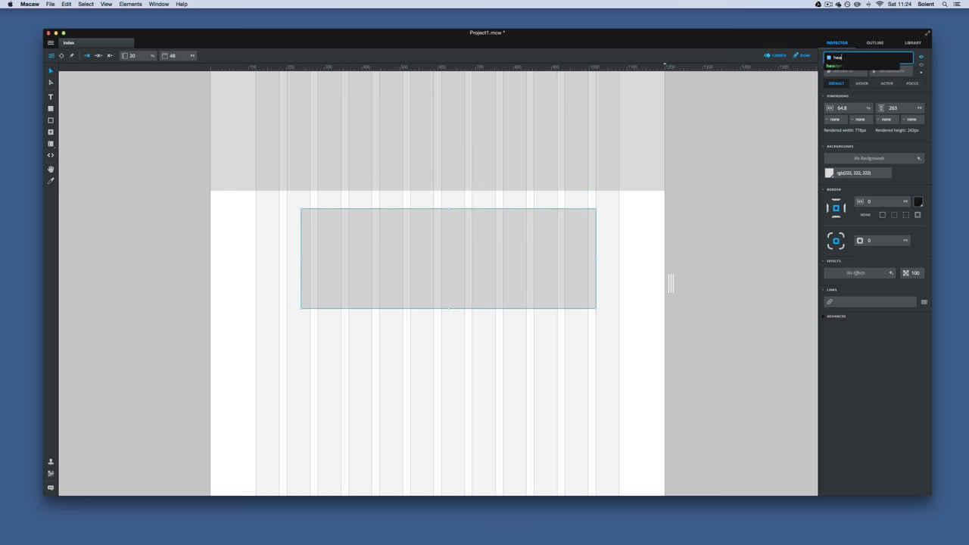
text(der.header)
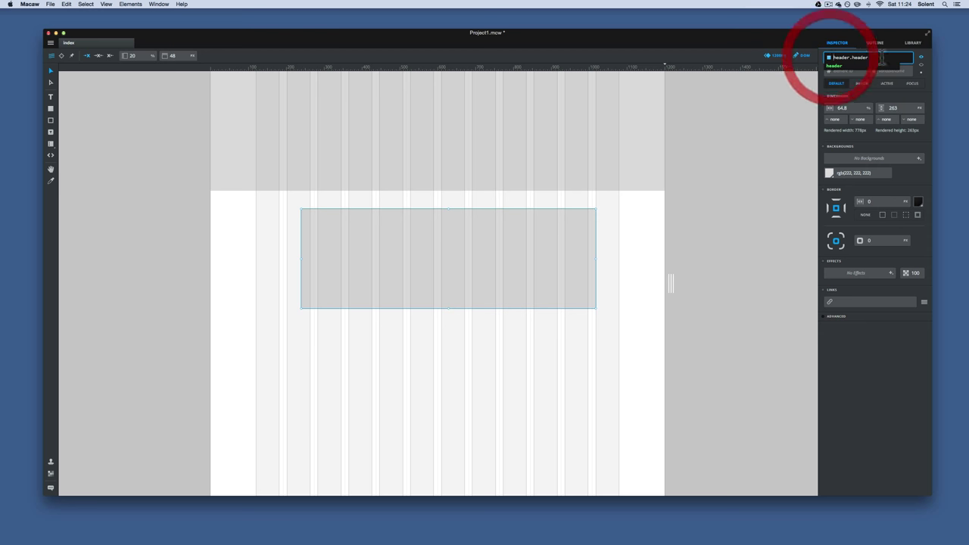
click(932, 90)
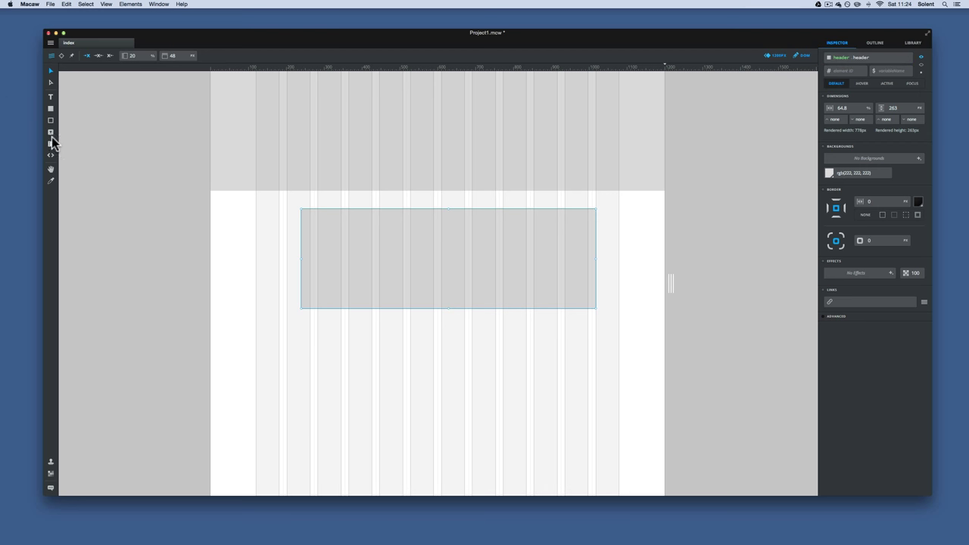
- Draw a third container about 798 by 238 px below the second one and check it in the outline
click(50, 110)
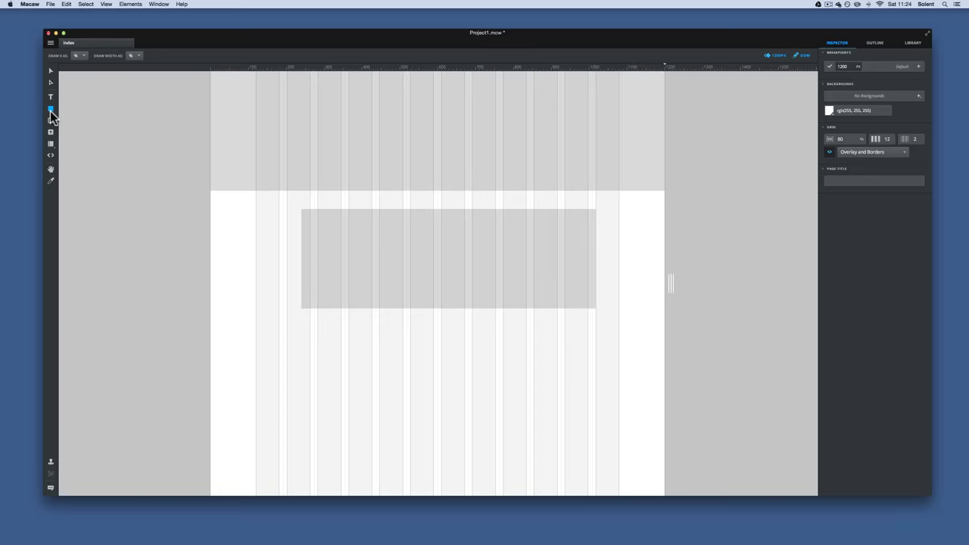
mouse_move(289, 325)
mouse_down()
mouse_move(577, 400)
mouse_move(592, 415)
mouse_up()
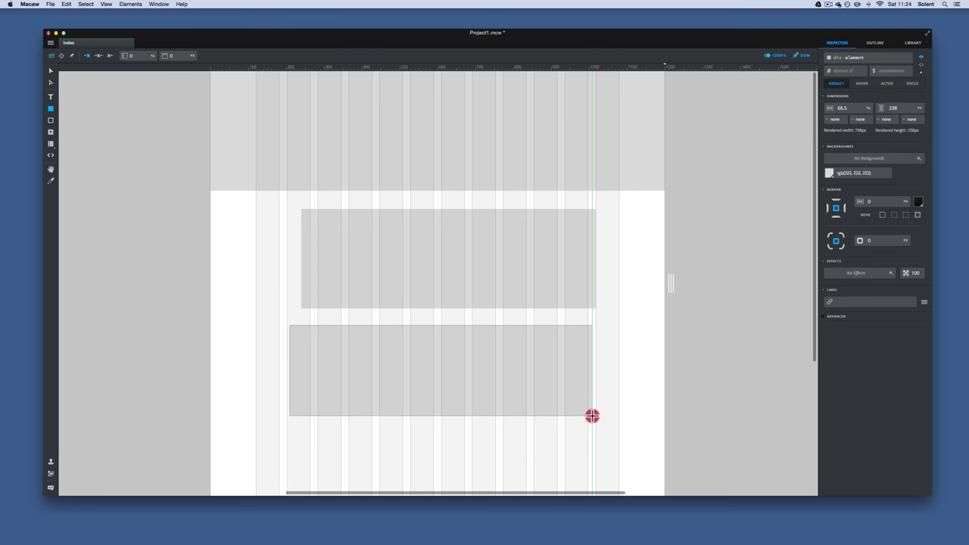
click(874, 45)
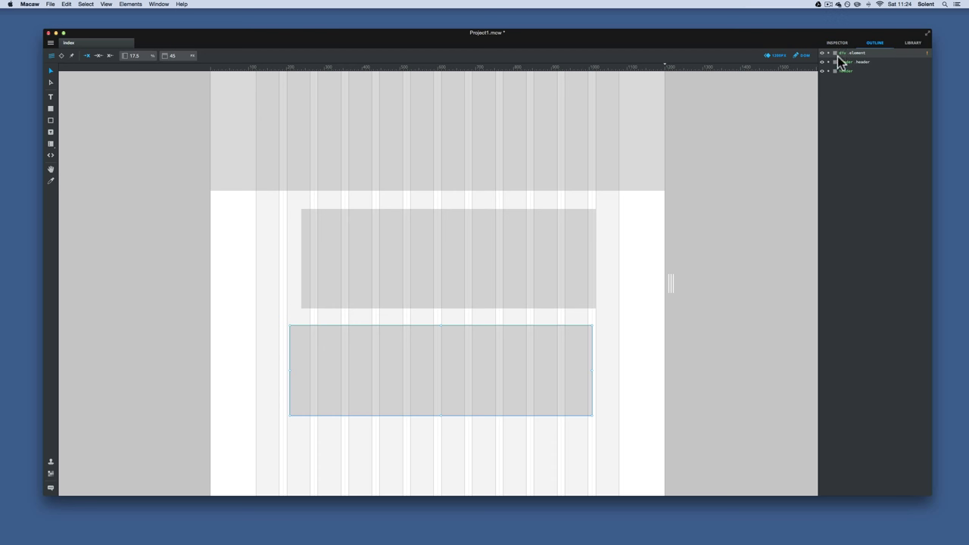
- Save the project, preview the published page and widen the Preview window to check how the containers scale
key(super+s)
click(47, 4)
click(78, 80)
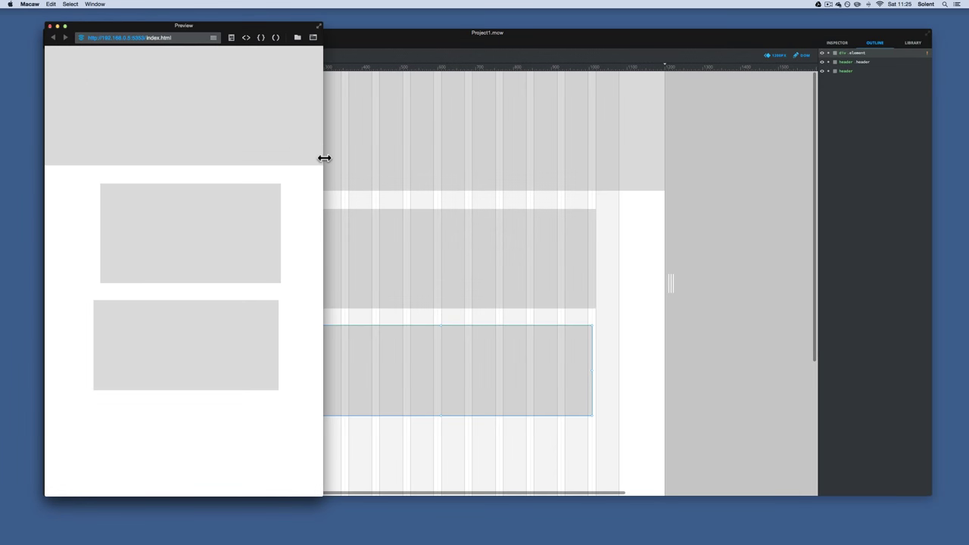
drag(324, 159, 527, 179)
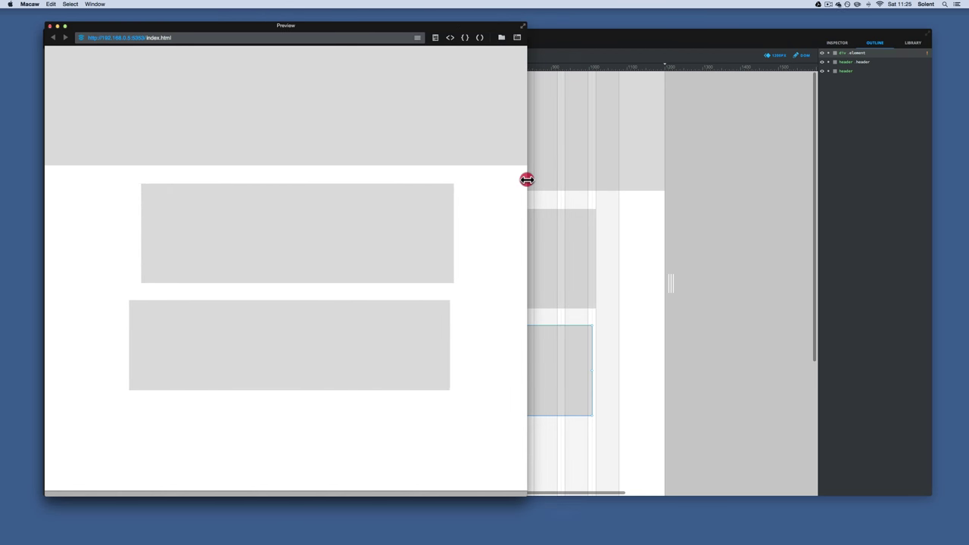
click(436, 37)
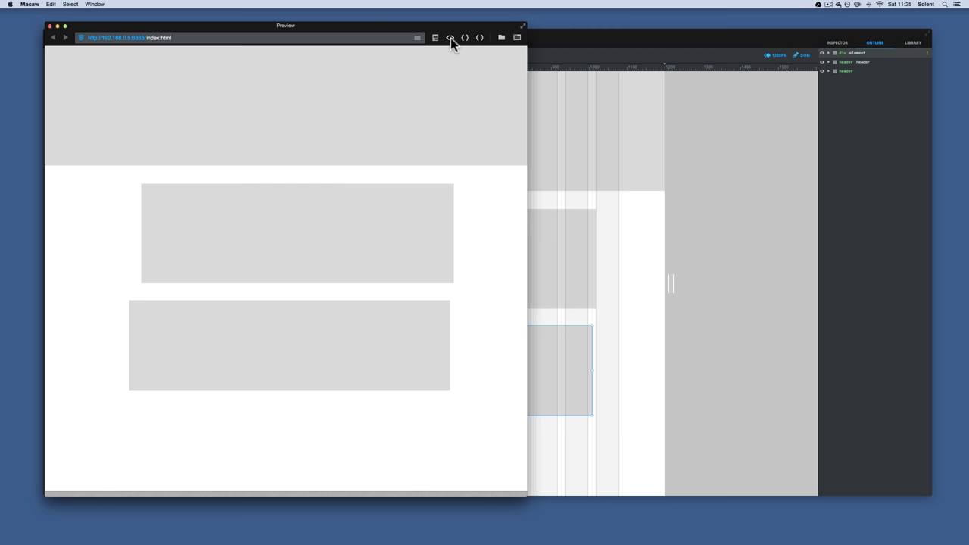
- View the generated HTML beside the outline and compare the div.element, header.header and header elements with their code
click(451, 37)
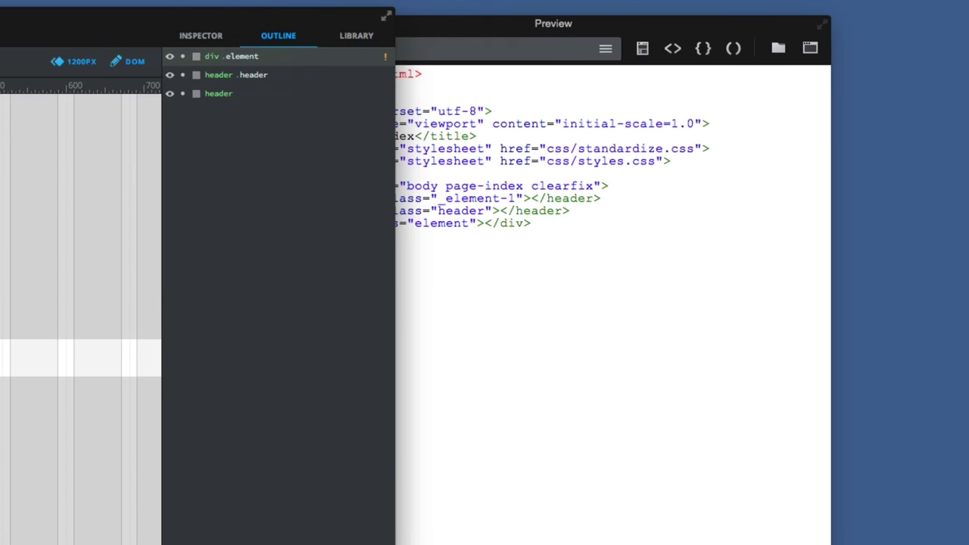
drag(447, 12, 566, 9)
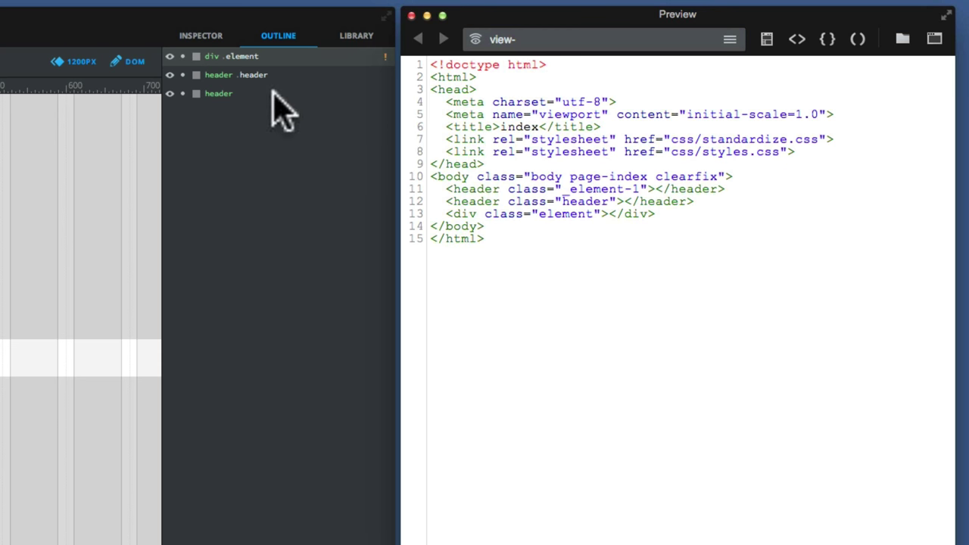
click(222, 60)
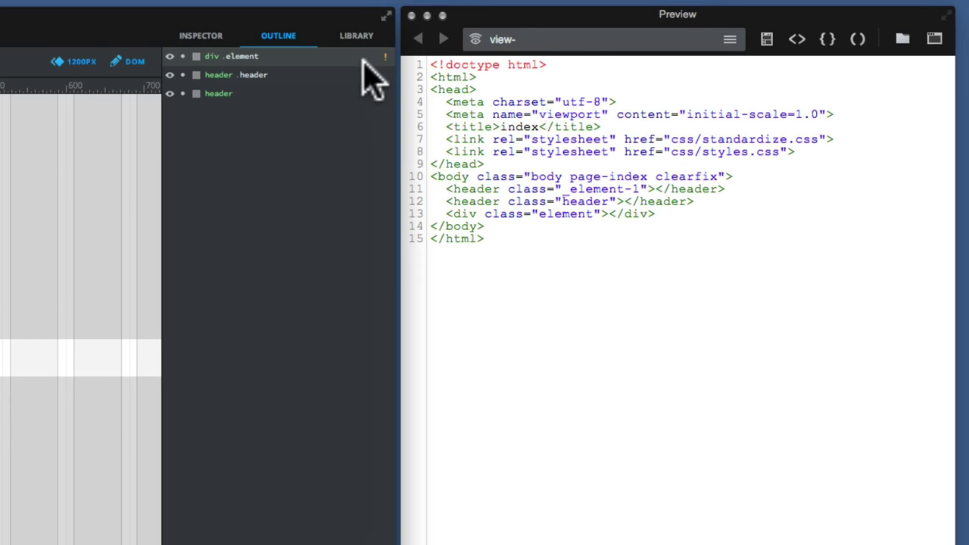
mouse_move(384, 55)
click(226, 75)
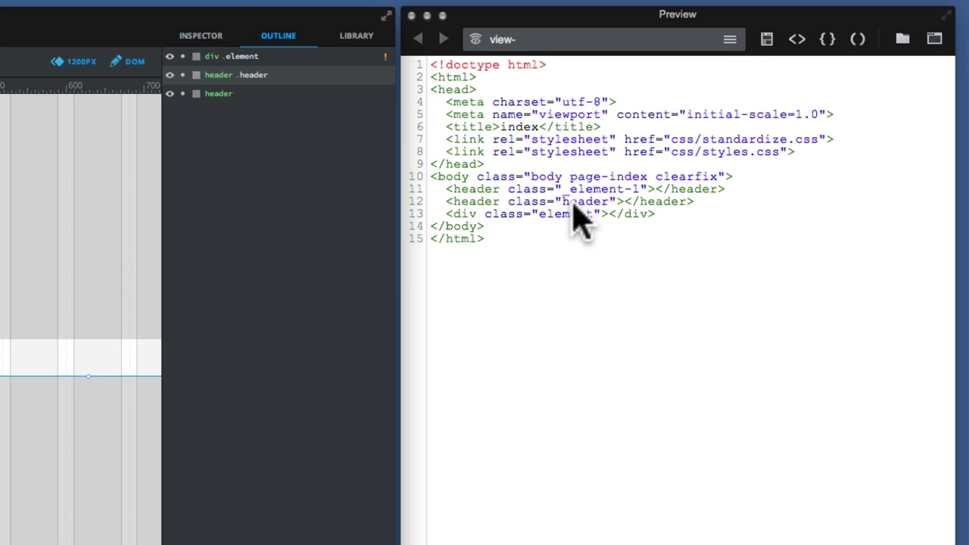
click(234, 94)
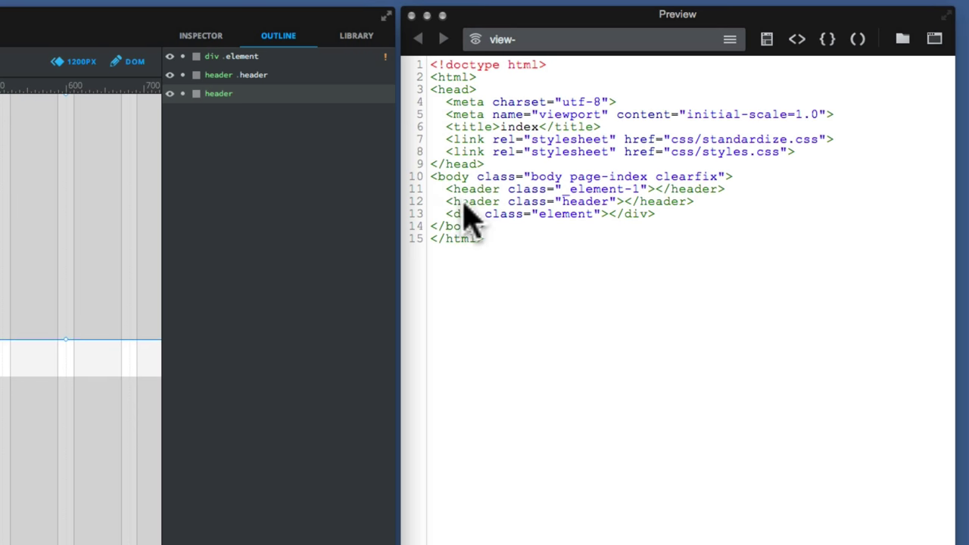
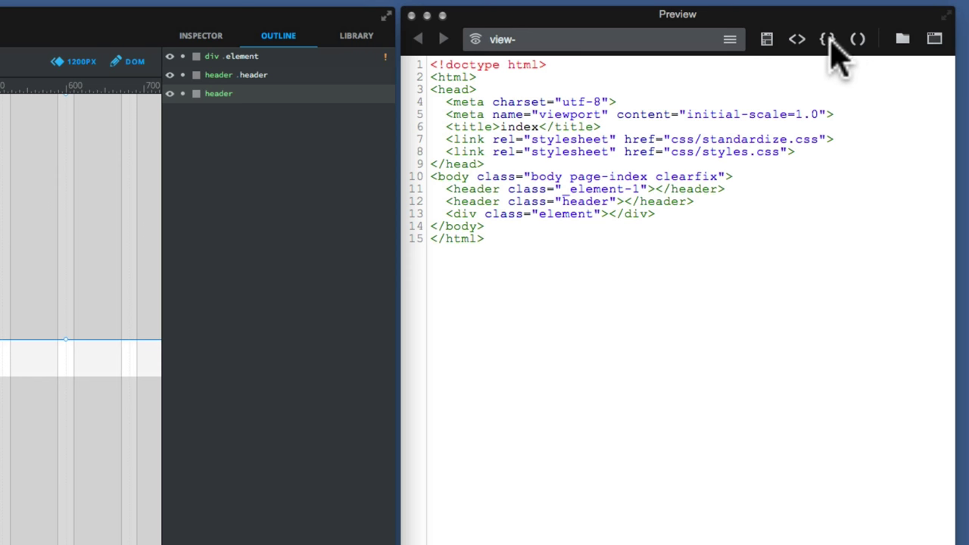
- Examine the .header rule in the generated CSS and the page's JavaScript source in a widened Preview window
click(828, 40)
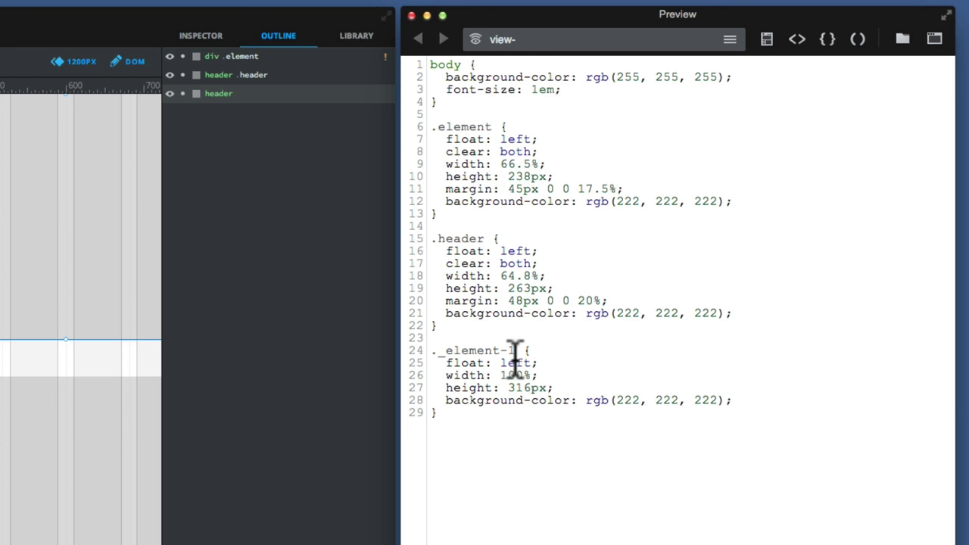
drag(432, 238, 737, 316)
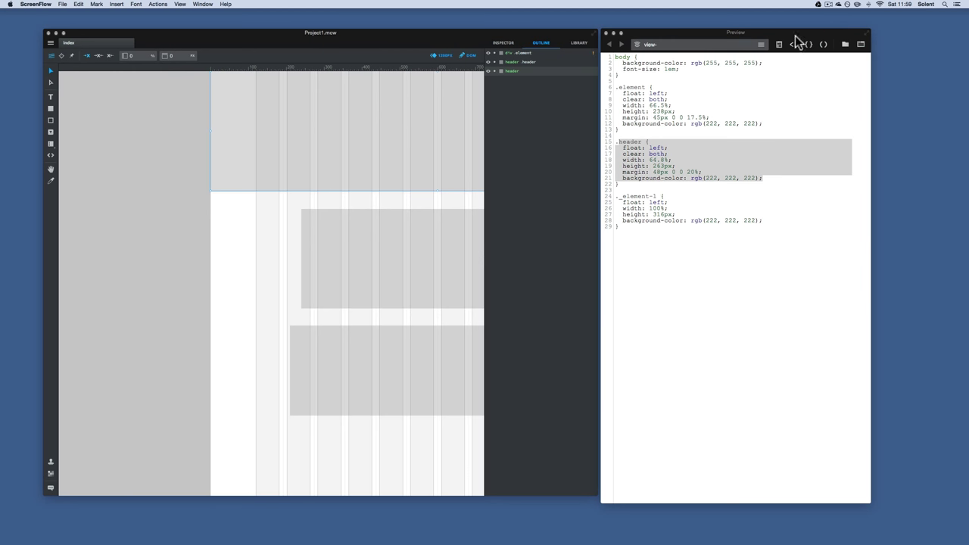
drag(776, 41, 410, 42)
drag(506, 91, 827, 106)
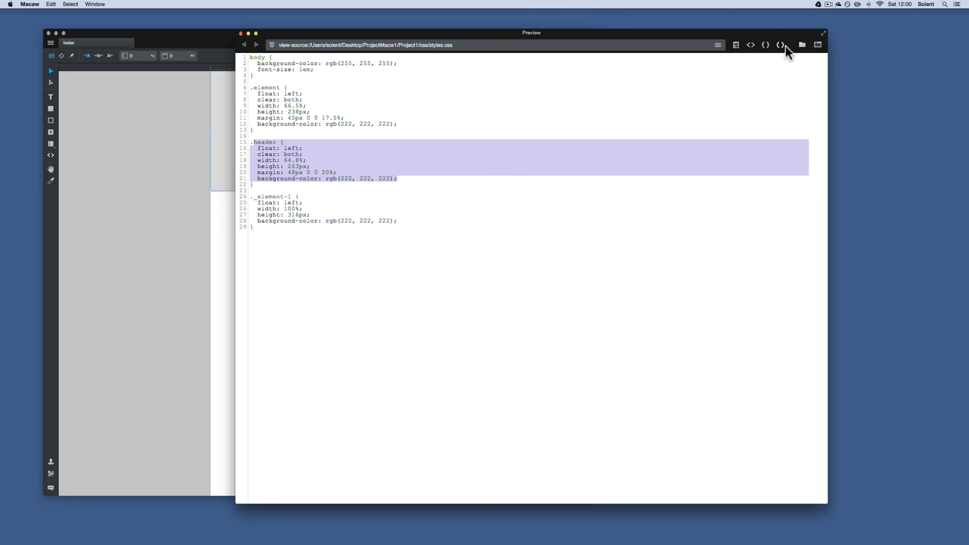
click(782, 45)
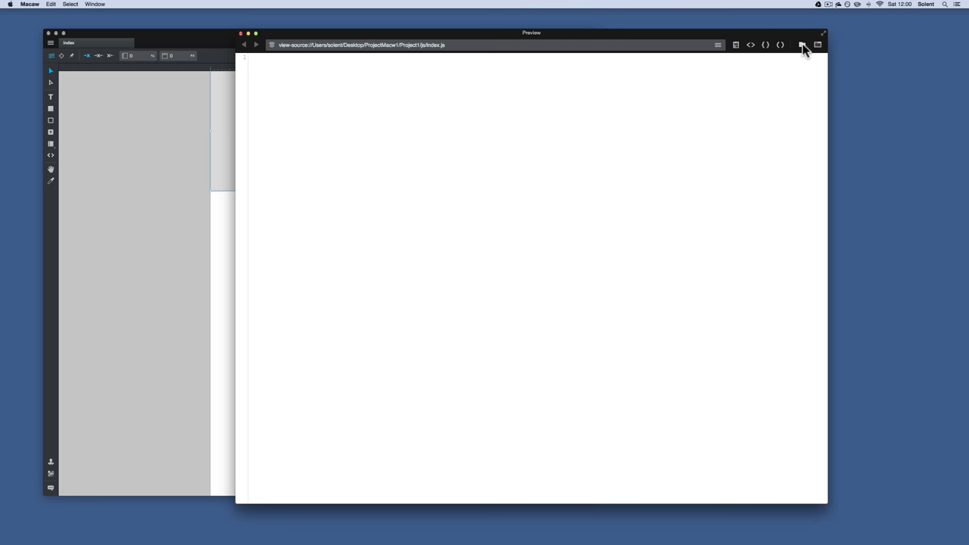
- Browse the published Project1 folder, checking the css and js subfolders and index.html, and close it
click(802, 46)
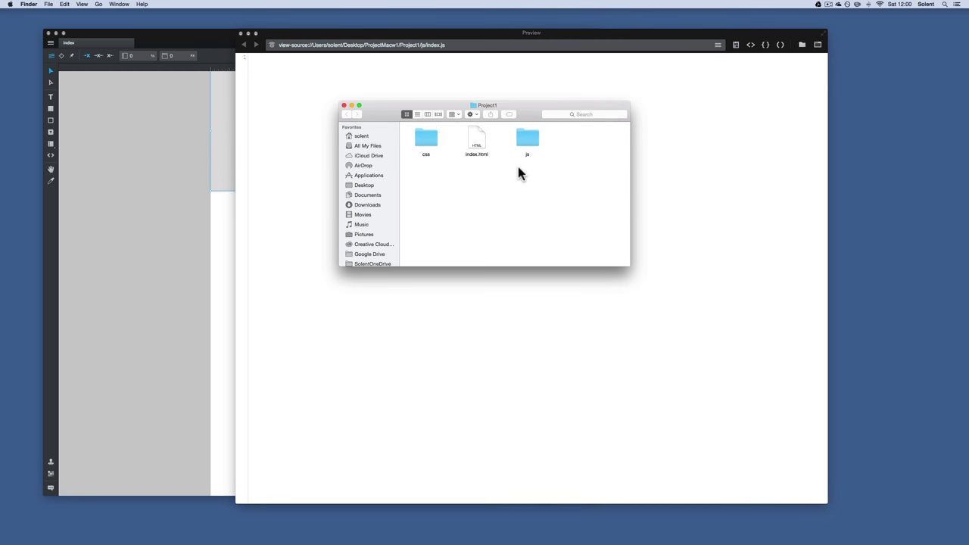
double_click(429, 141)
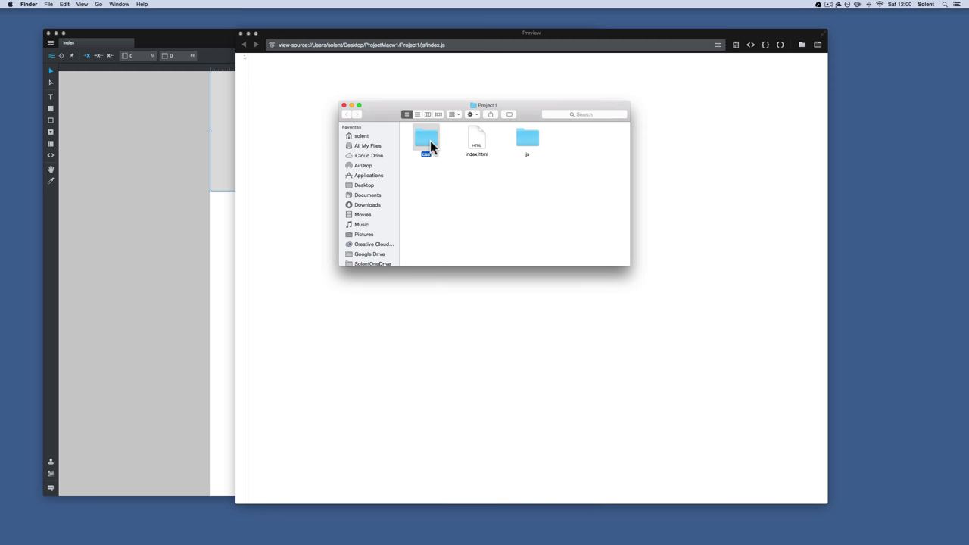
click(347, 116)
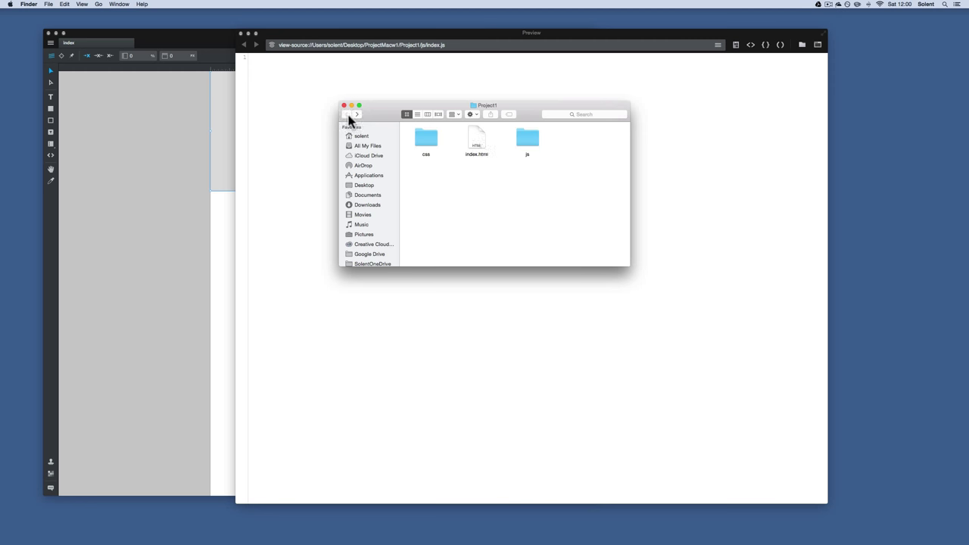
double_click(530, 142)
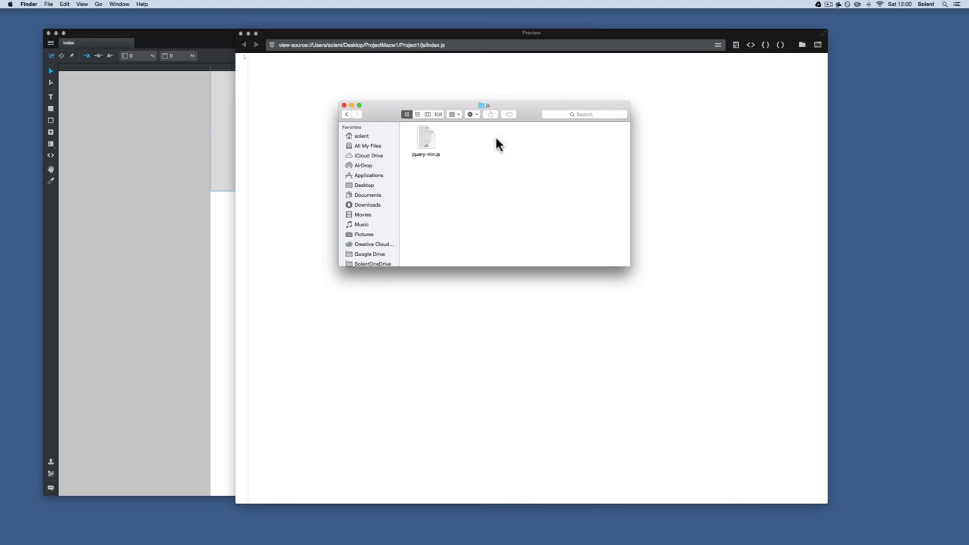
click(347, 115)
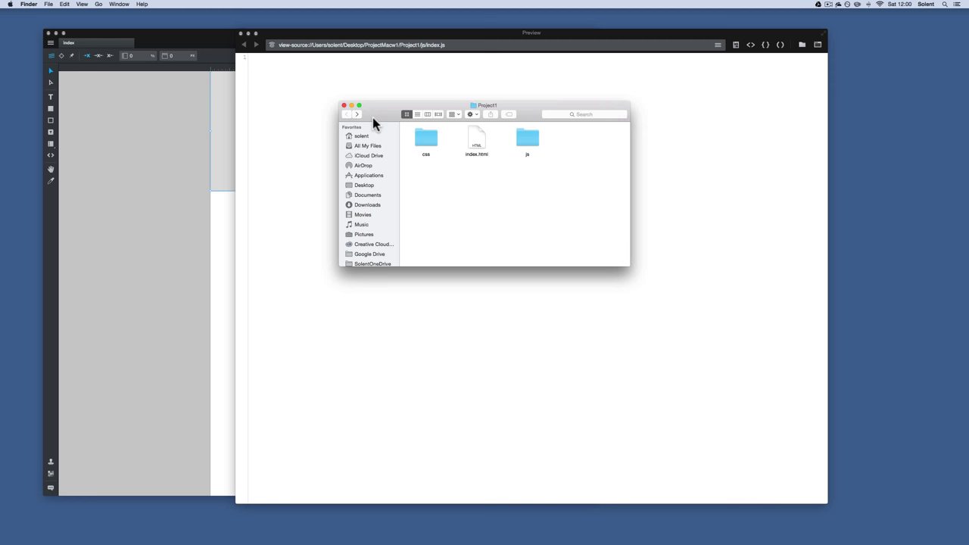
click(480, 145)
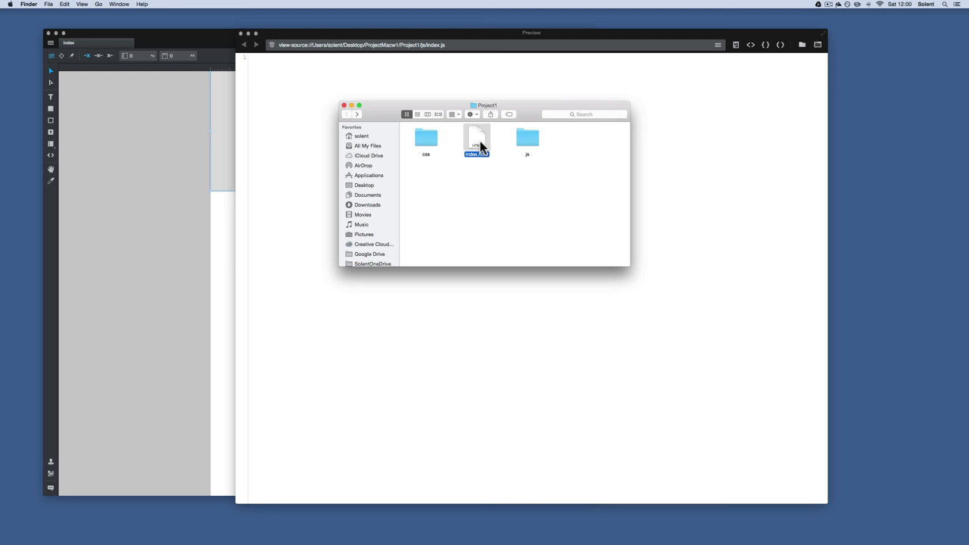
click(344, 105)
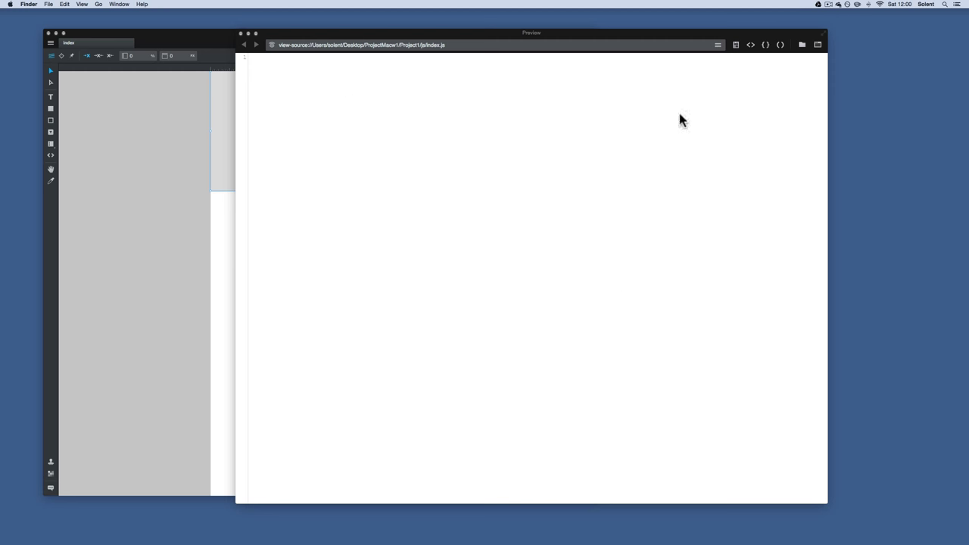
- Open the published page in Chrome, narrow the browser window to check the layout and inspect the page address
click(820, 47)
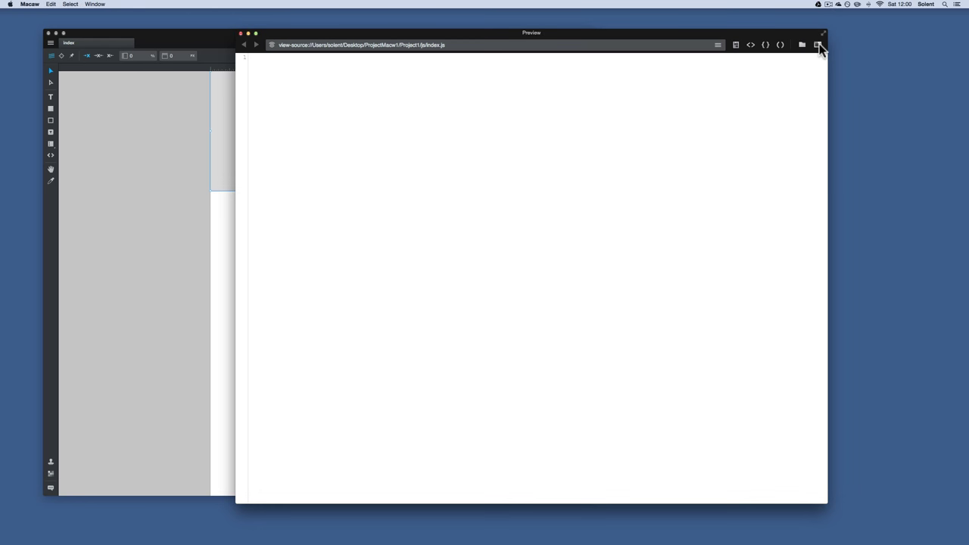
click(819, 46)
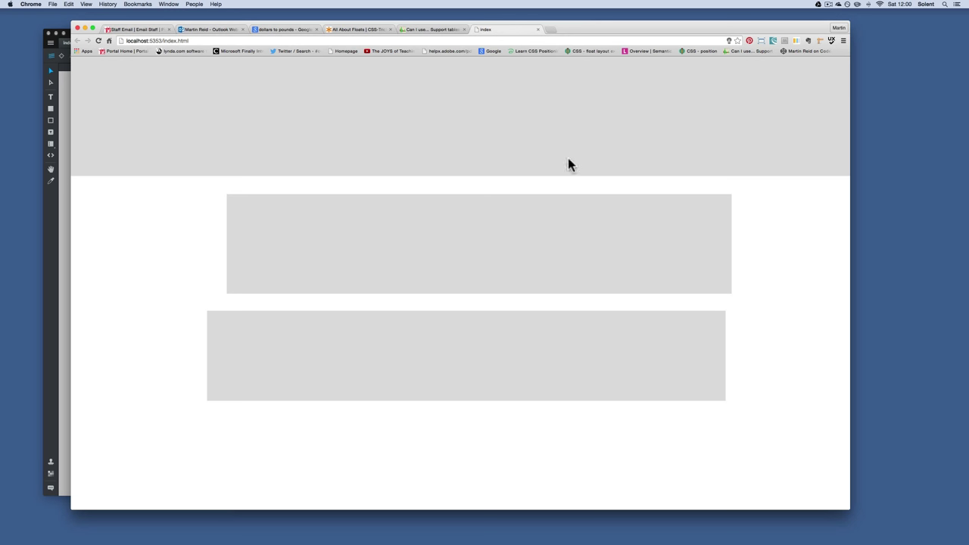
drag(848, 209, 806, 195)
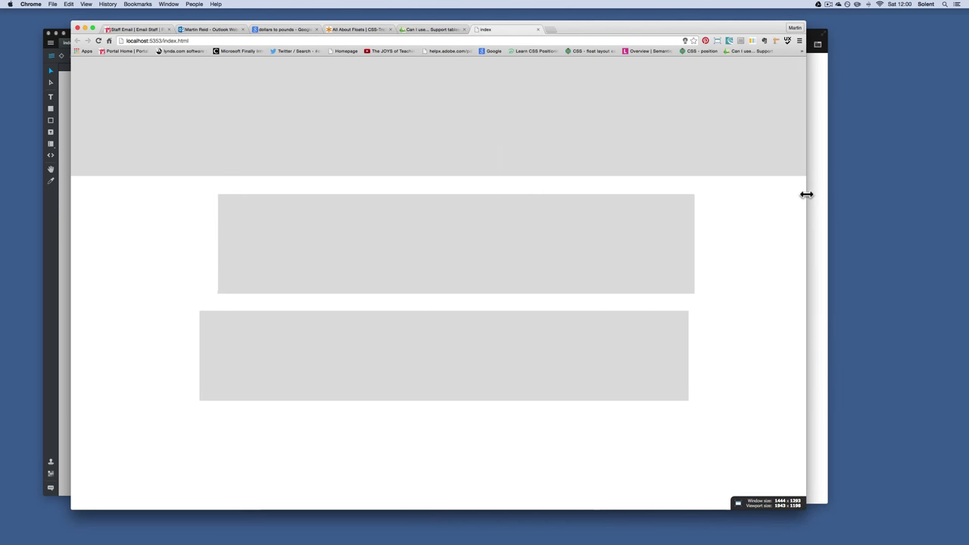
click(189, 41)
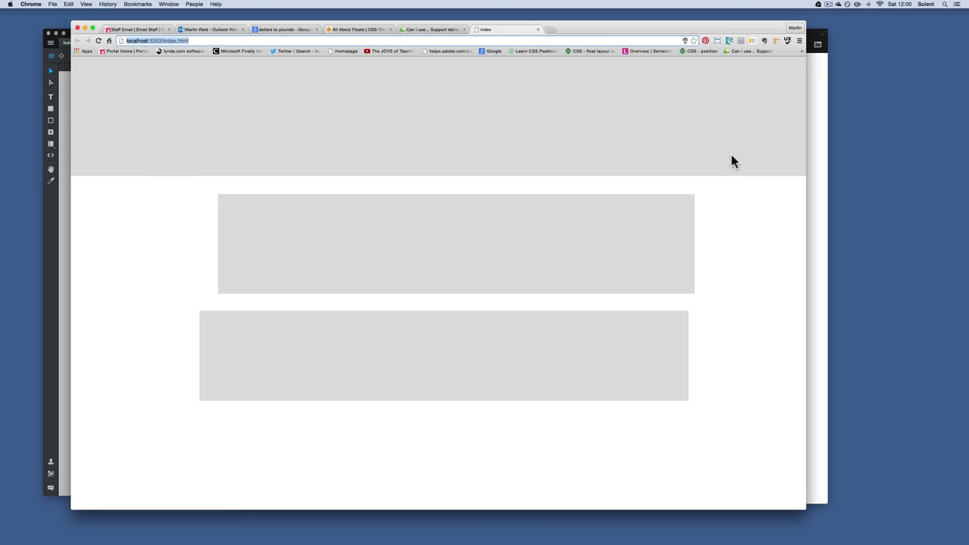
- Return to the Macaw preview, reopen the published folder to locate index.html and close the folder window
click(813, 80)
click(802, 45)
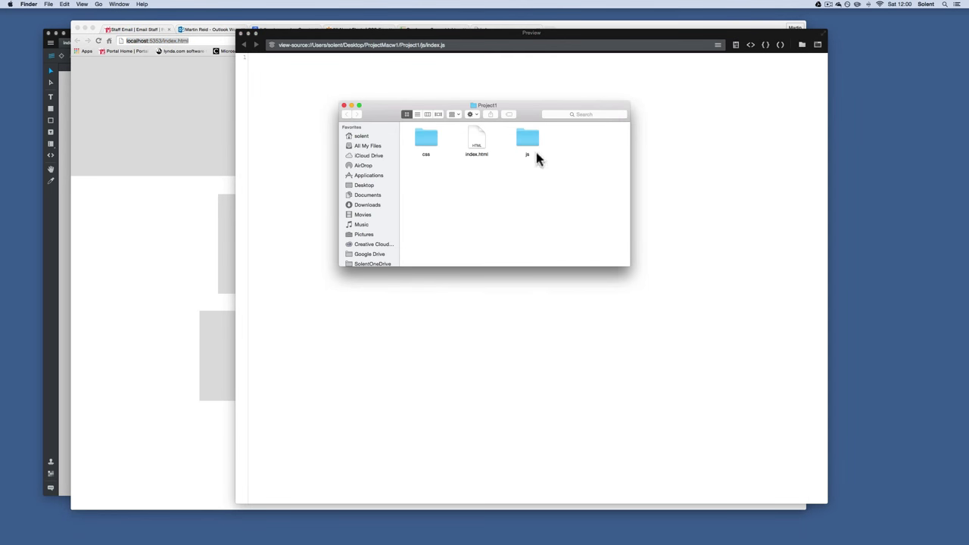
mouse_move(478, 145)
mouse_down()
mouse_move(272, 530)
mouse_move(481, 149)
mouse_up()
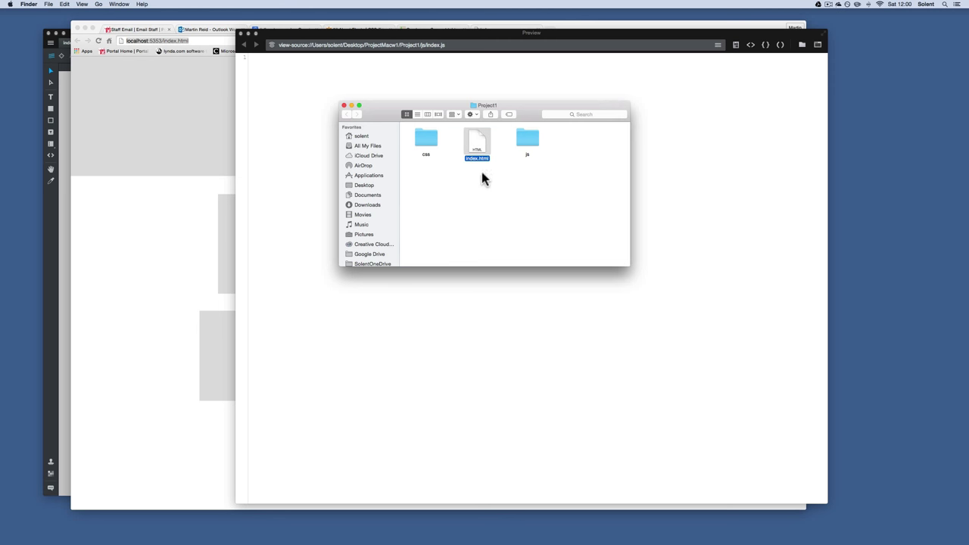
click(344, 106)
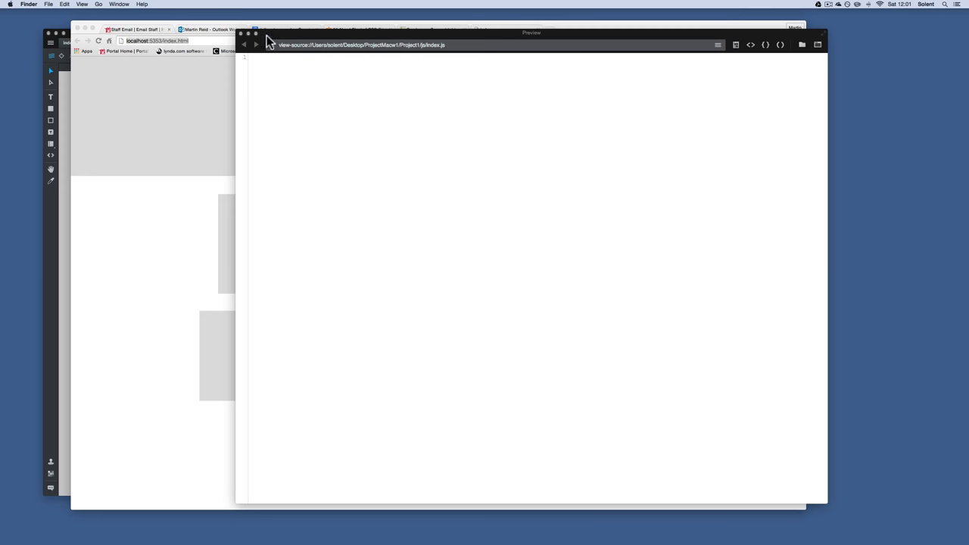
- Clear away the Preview and Chrome windows and widen the Macaw project window to show the full page canvas
click(240, 33)
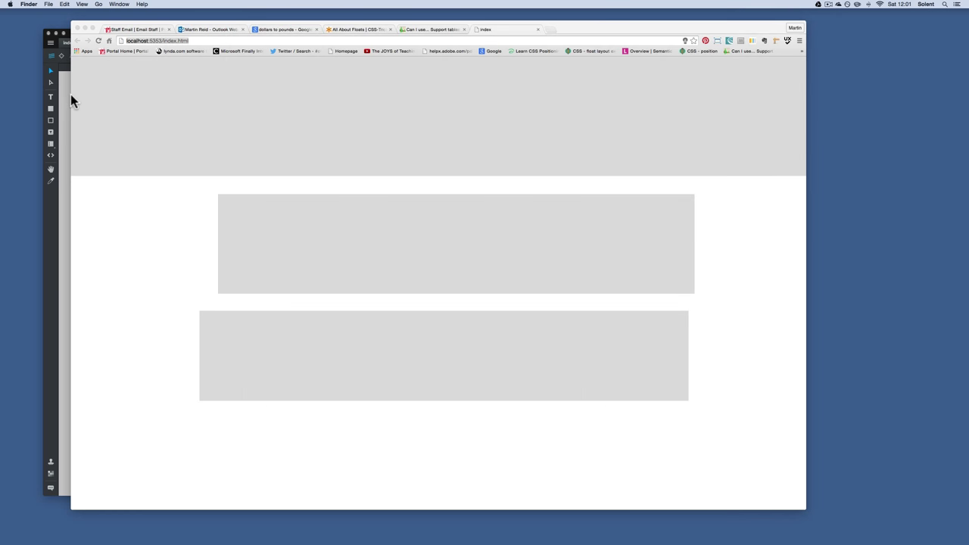
click(62, 97)
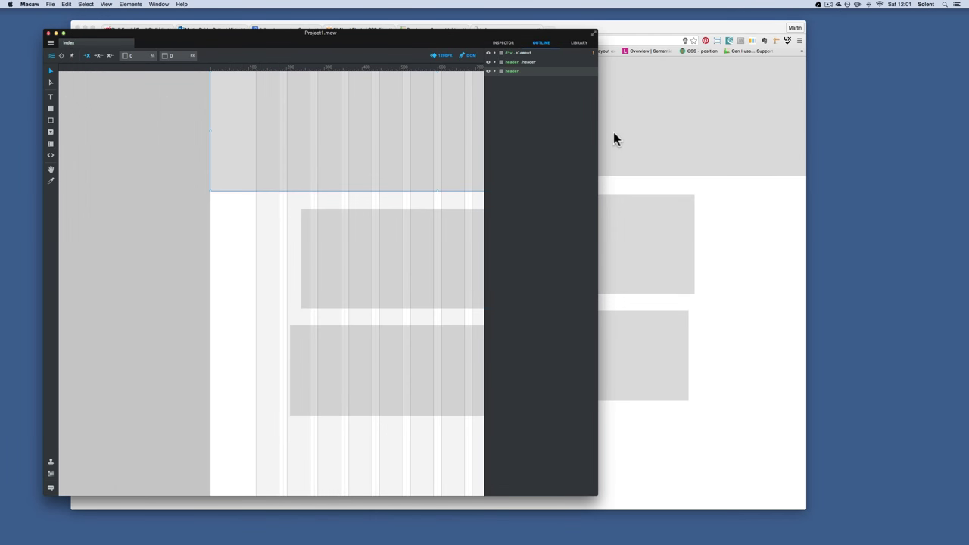
click(680, 100)
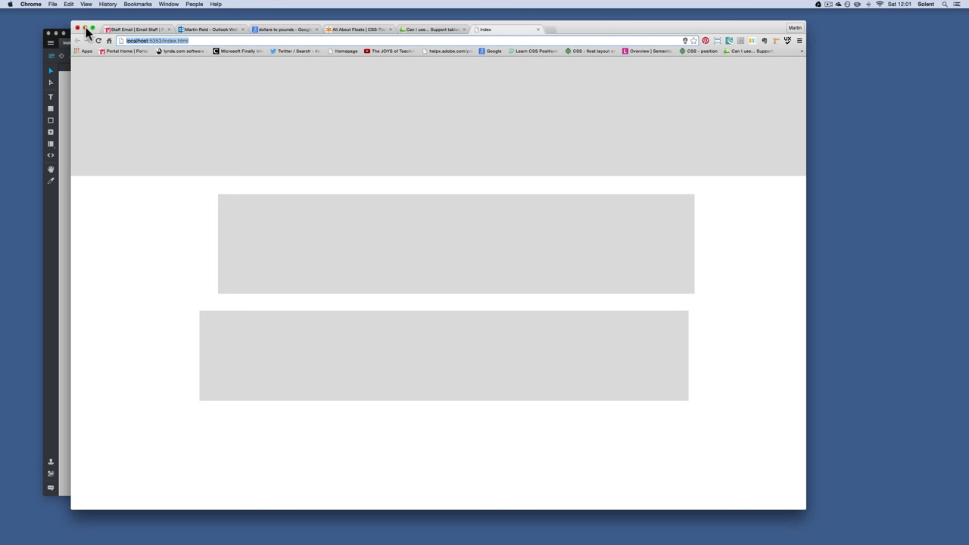
click(82, 29)
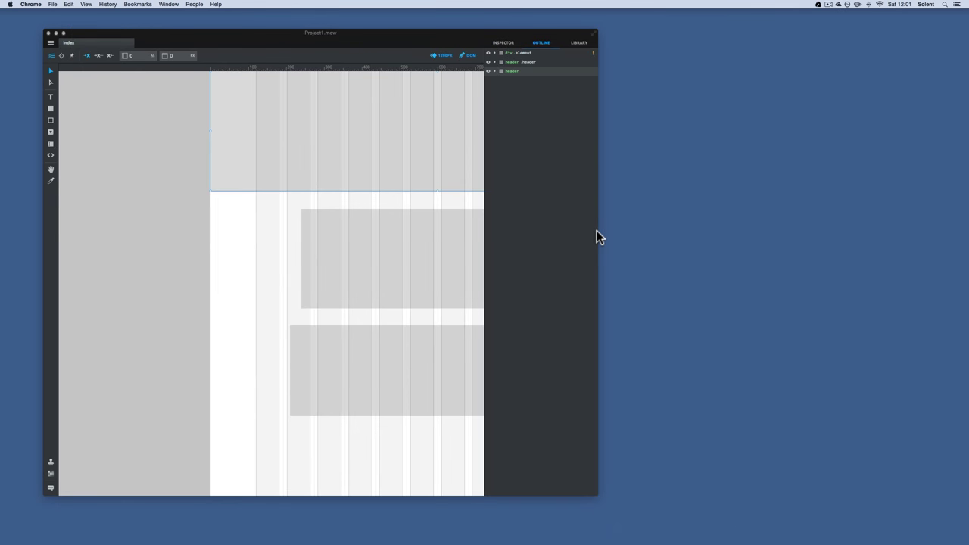
drag(597, 237, 938, 242)
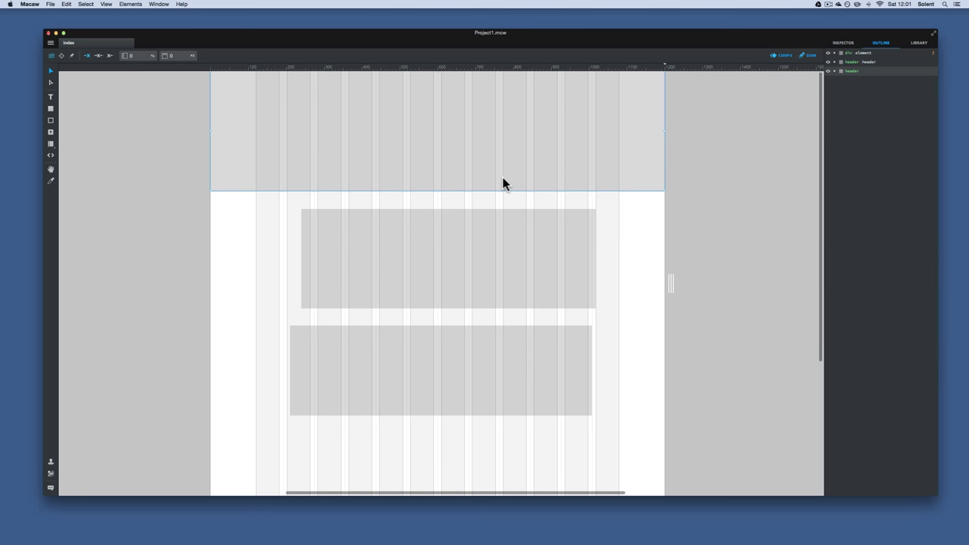
- Delete the full-width header and the two containers below it, leaving the page canvas empty
key(Delete)
click(512, 250)
key(Delete)
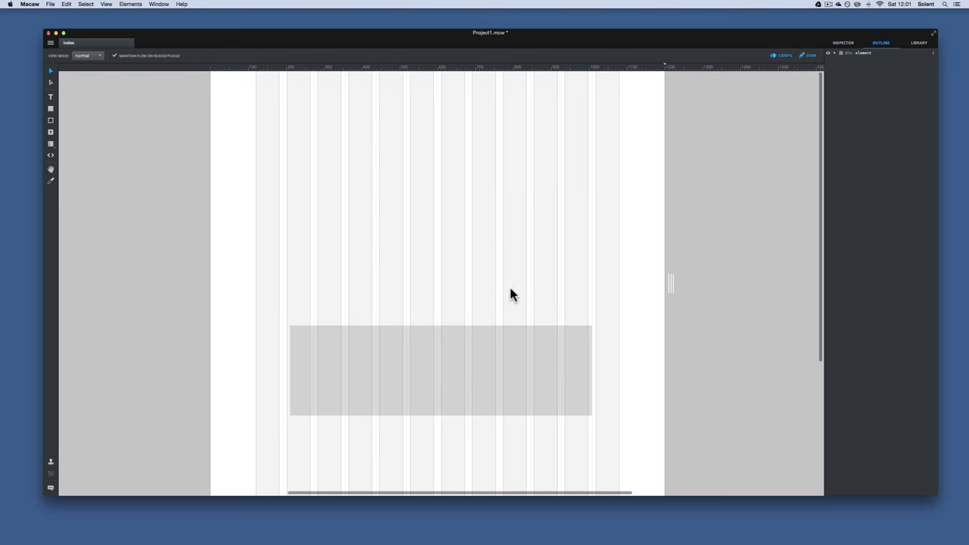
click(504, 352)
key(Delete)
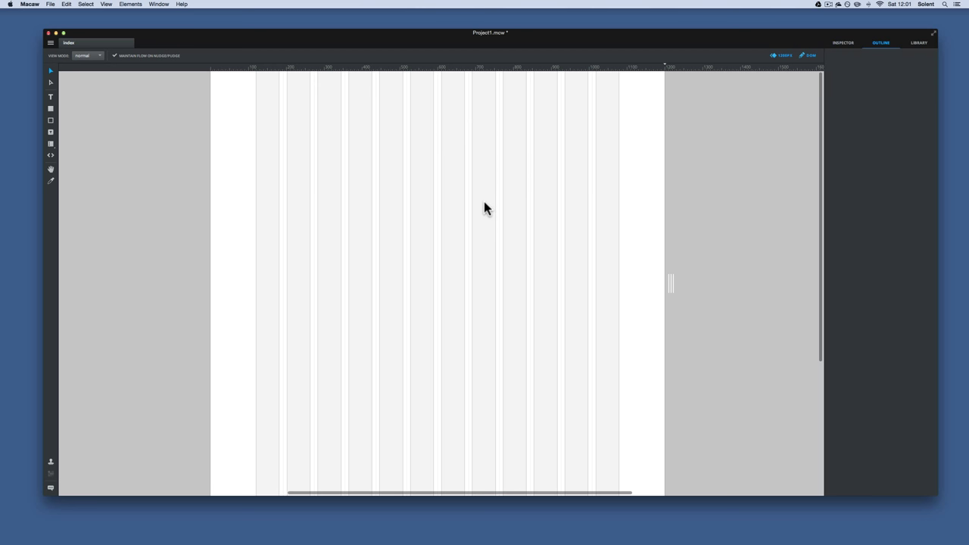
- Draw a container across the full page width at the top of the canvas, about 306 px high
click(51, 110)
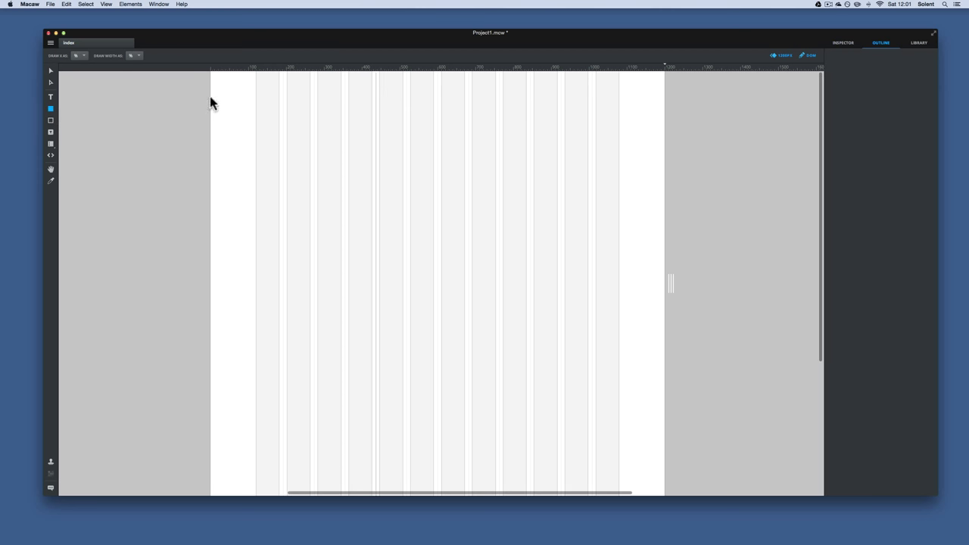
drag(212, 71, 460, 136)
mouse_move(574, 164)
mouse_down()
mouse_move(680, 189)
mouse_move(665, 187)
mouse_up()
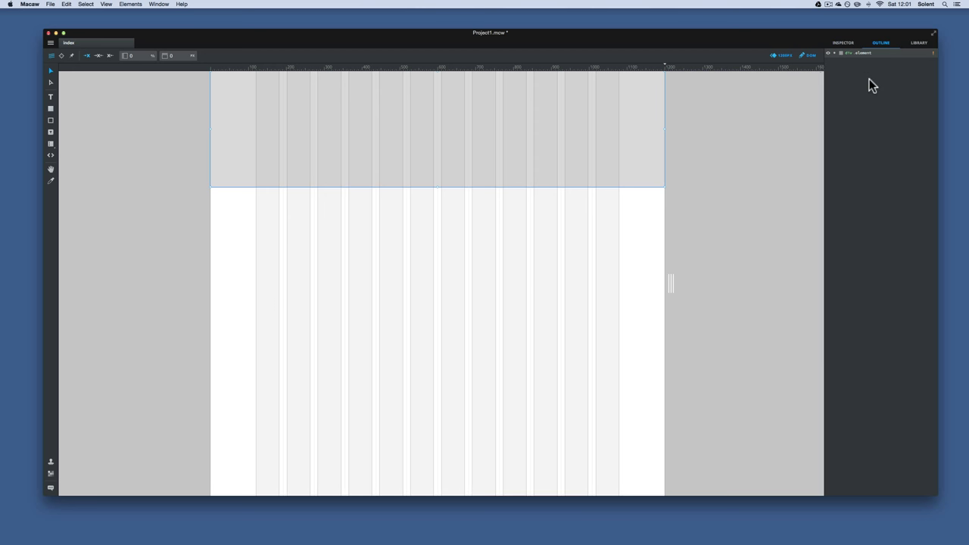
- Set the top container's tag and class to header.header and show it in the page outline
click(840, 44)
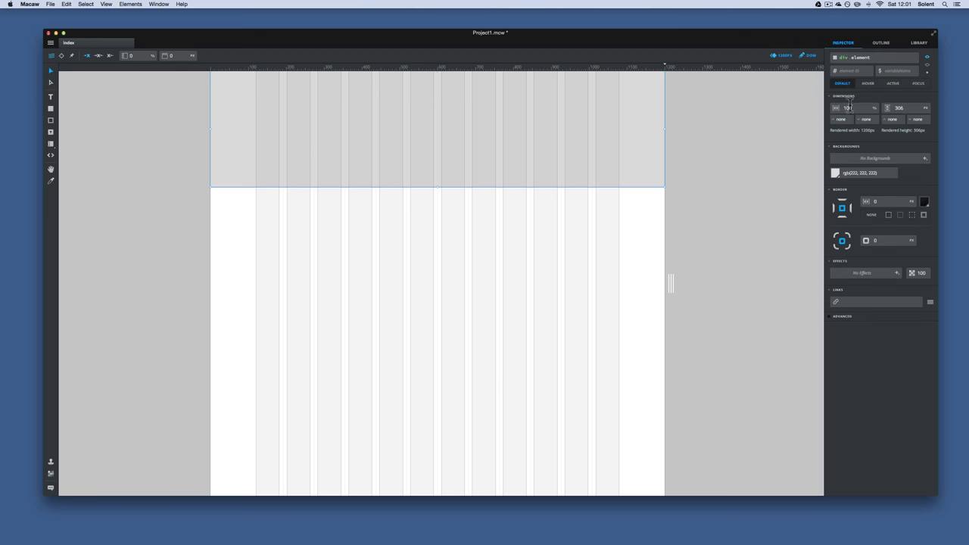
click(867, 57)
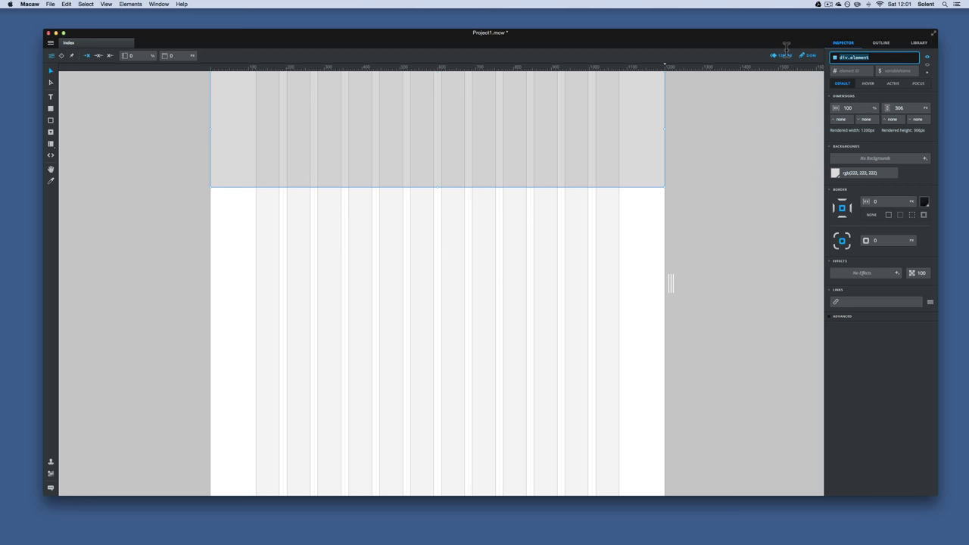
text(header)
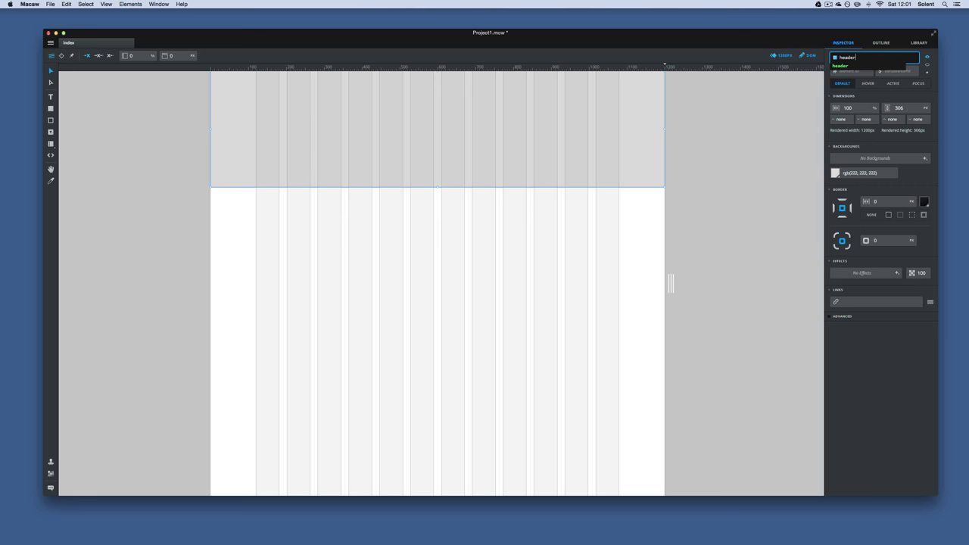
text(.header)
key(Return)
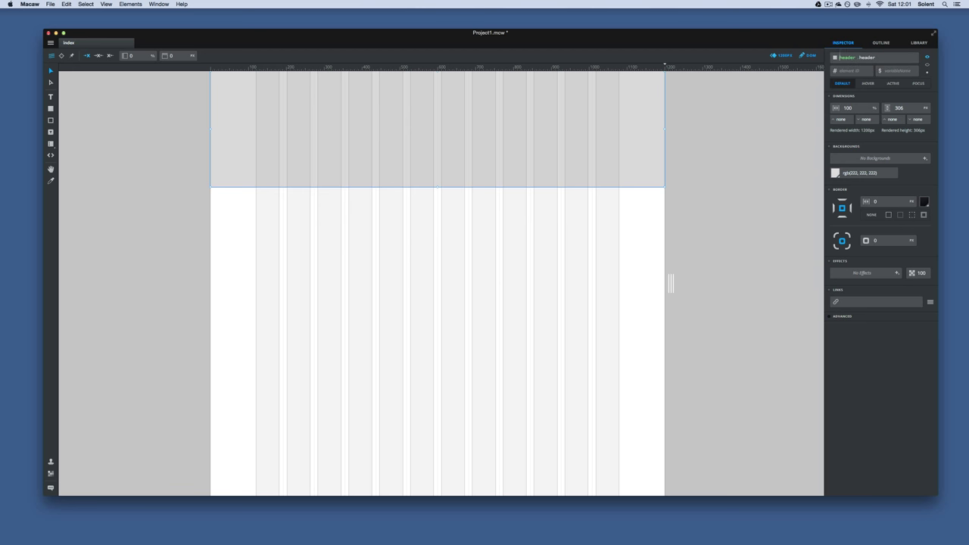
click(882, 44)
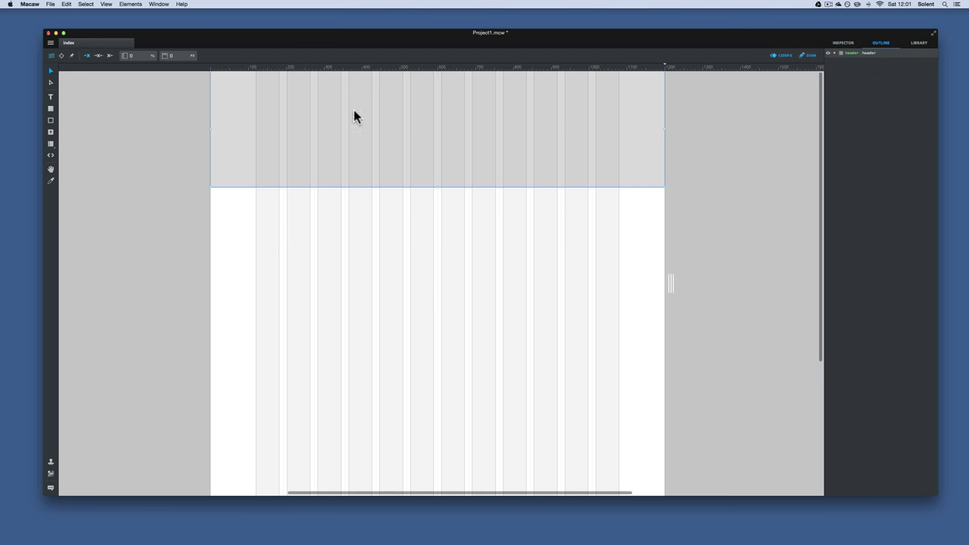
- Draw a container about 46% wide and 282 px high below the header and set its background to rgb(145, 145, 145)
click(51, 110)
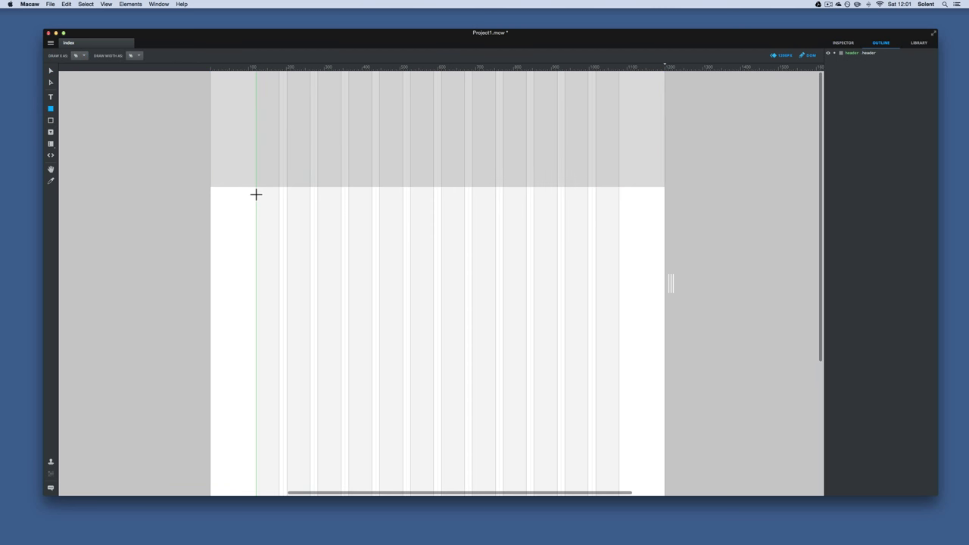
mouse_move(255, 194)
mouse_down()
mouse_move(443, 254)
mouse_move(465, 302)
mouse_up()
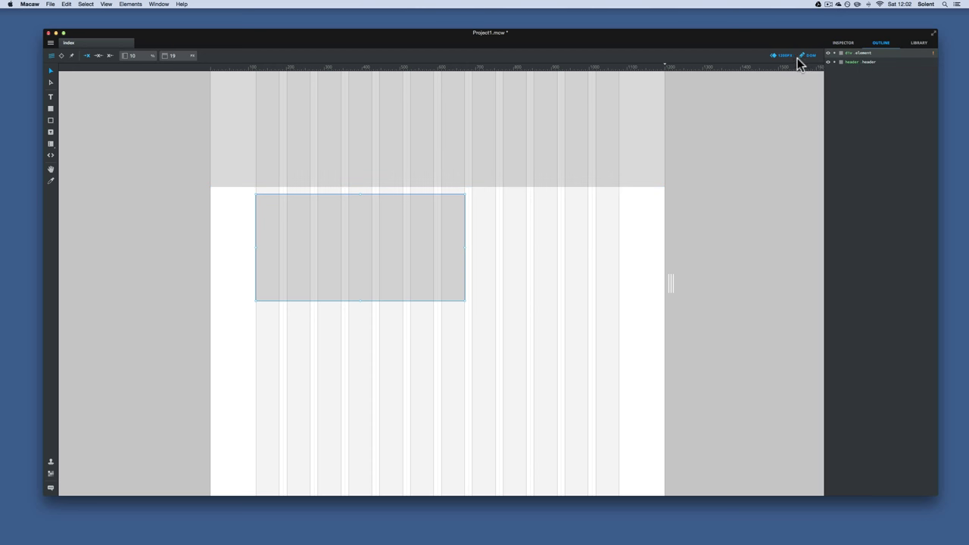
click(842, 43)
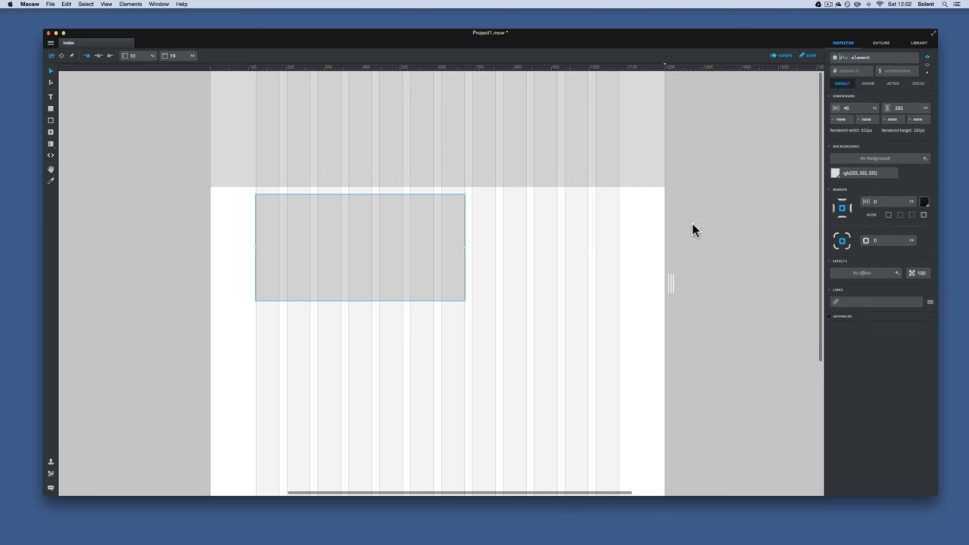
click(835, 173)
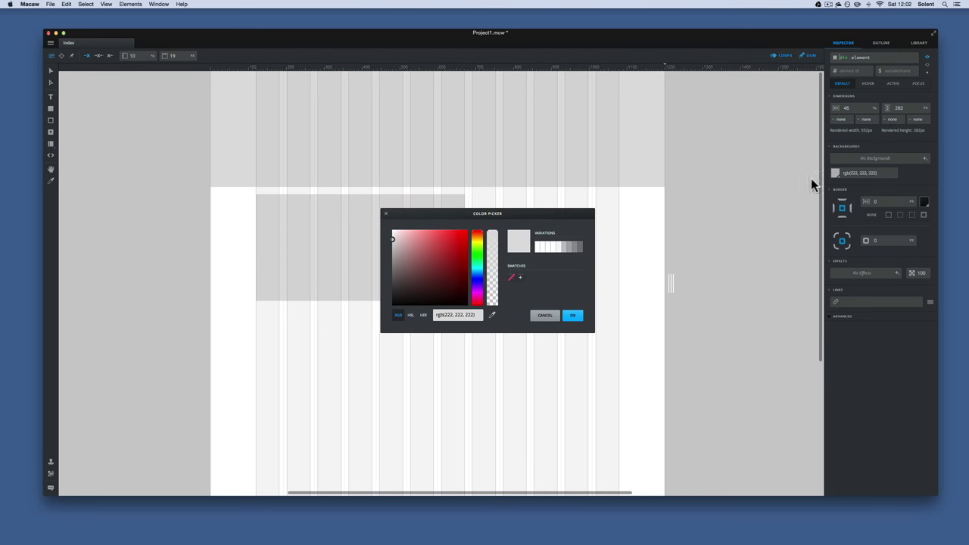
click(575, 246)
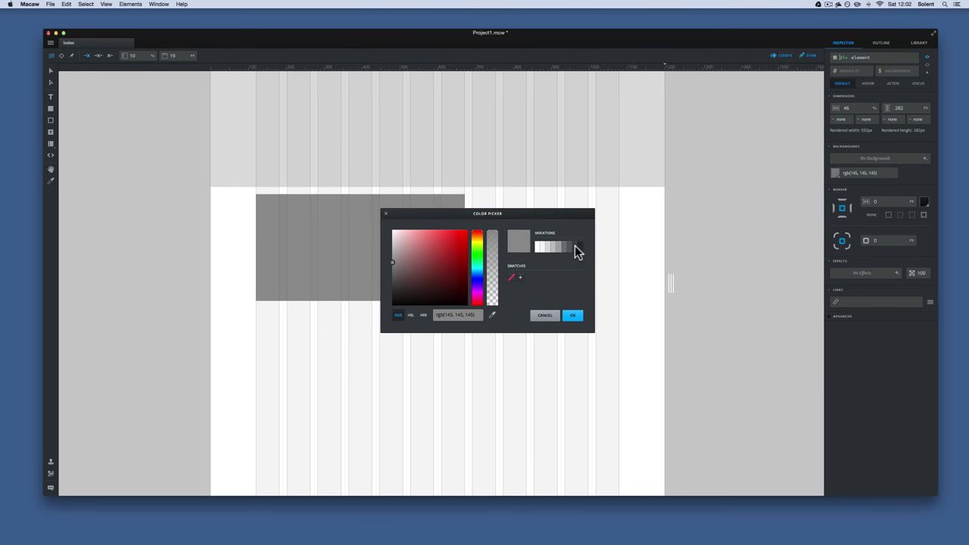
click(573, 316)
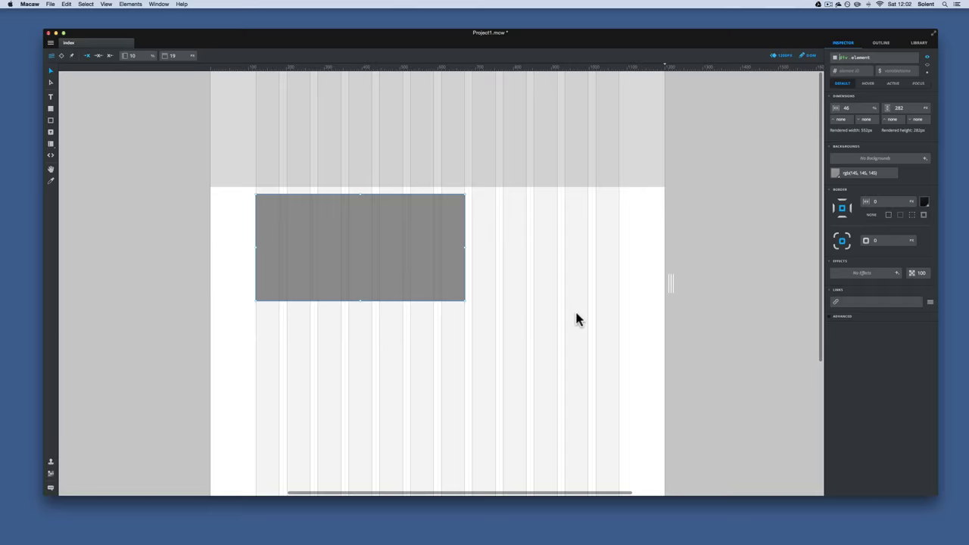
- Reposition the dark grey container about 48 px below the header, aligned to the first grid column at 10%
click(881, 43)
drag(395, 258, 396, 233)
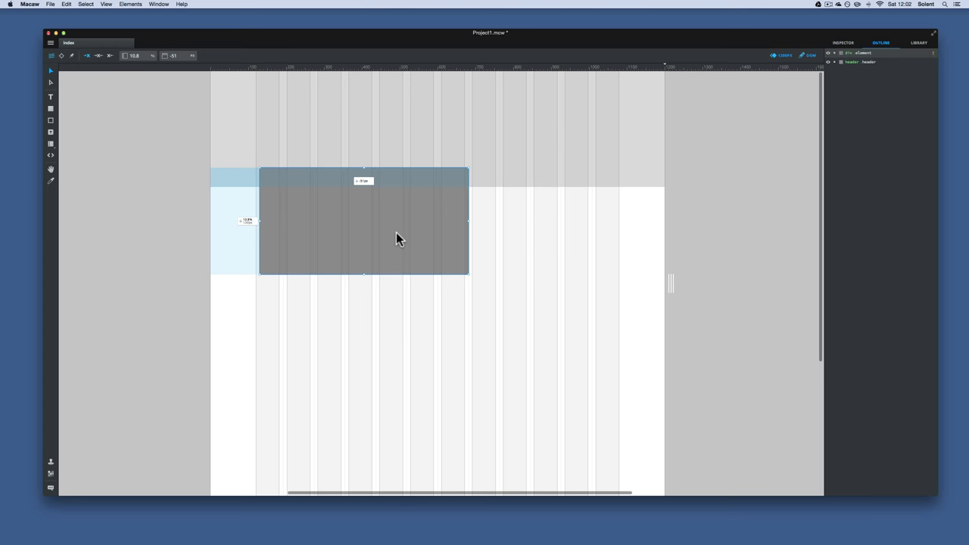
drag(429, 249, 428, 271)
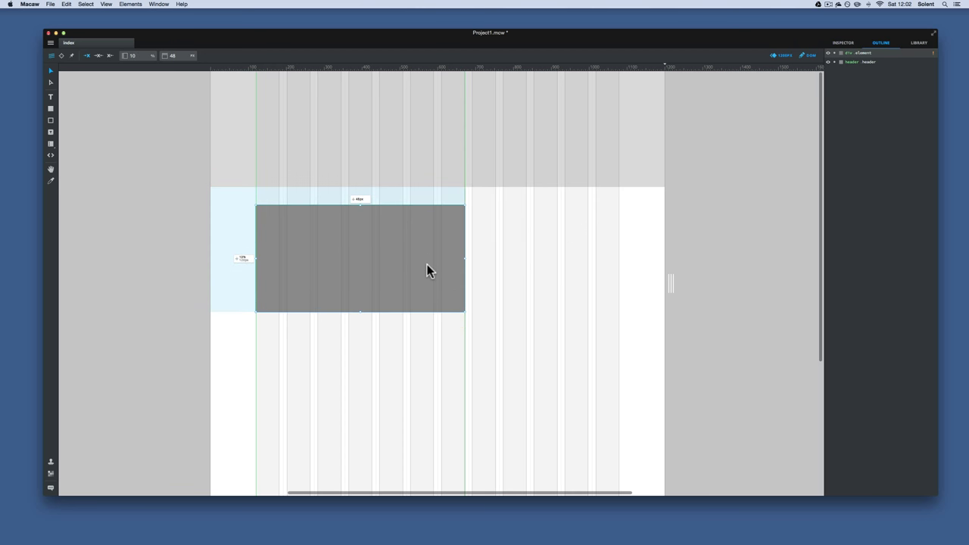
- Set the dark grey container's tag and class to article.article1
double_click(864, 52)
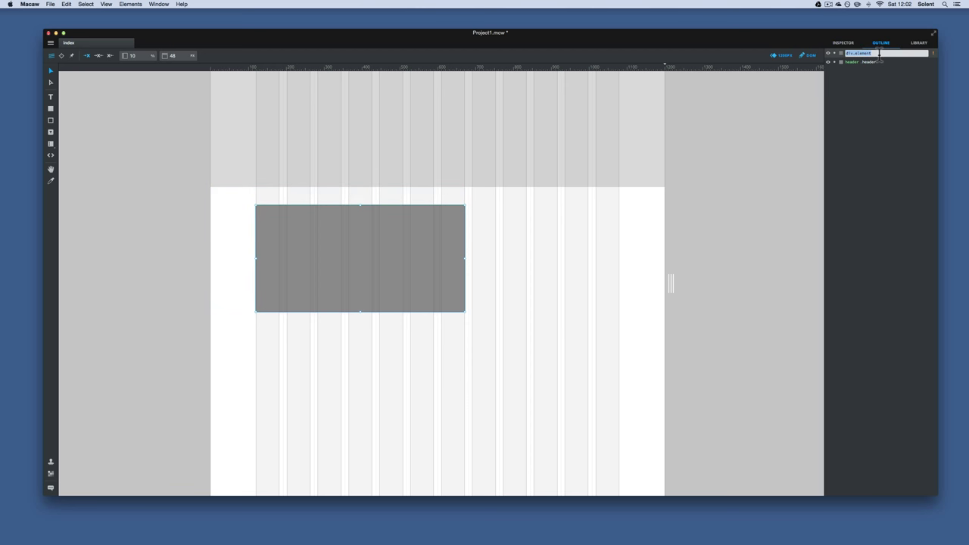
click(843, 43)
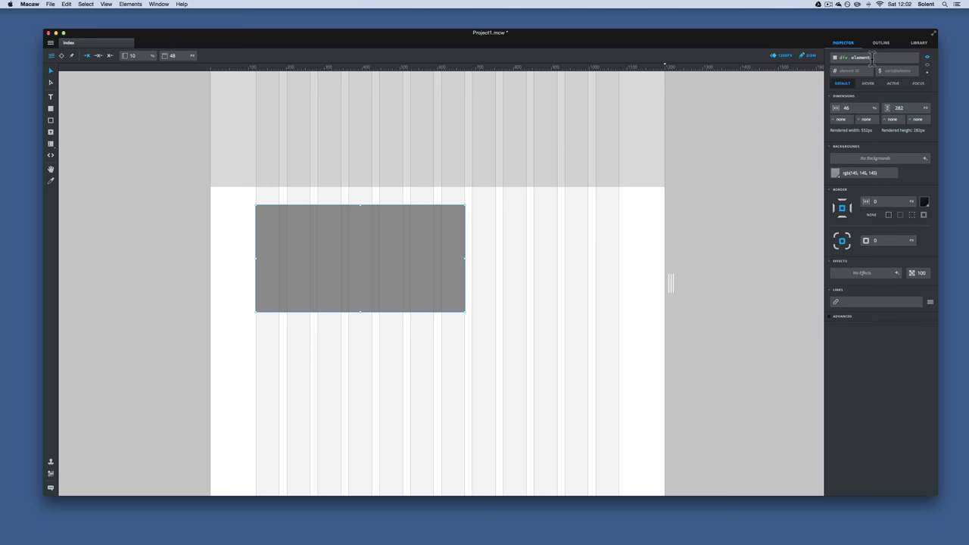
drag(872, 58, 825, 57)
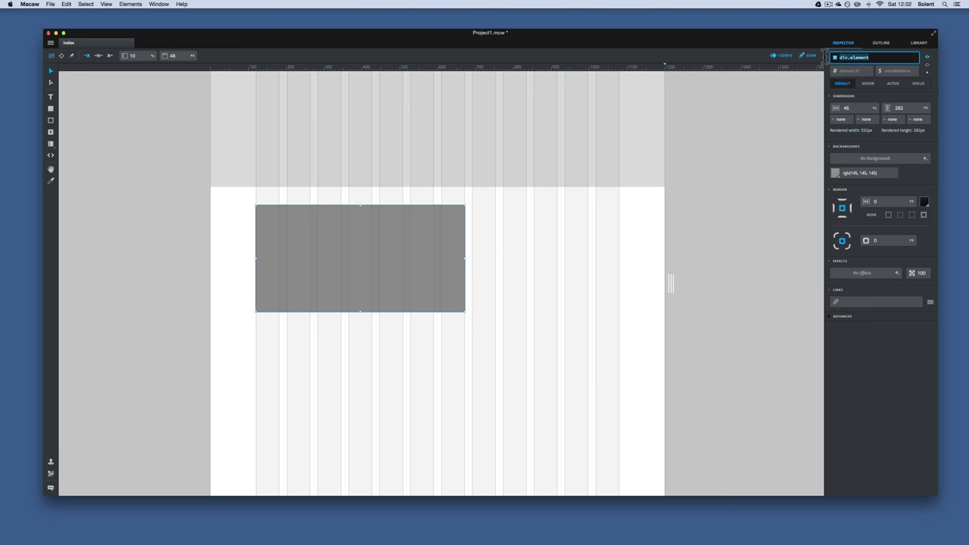
text(art)
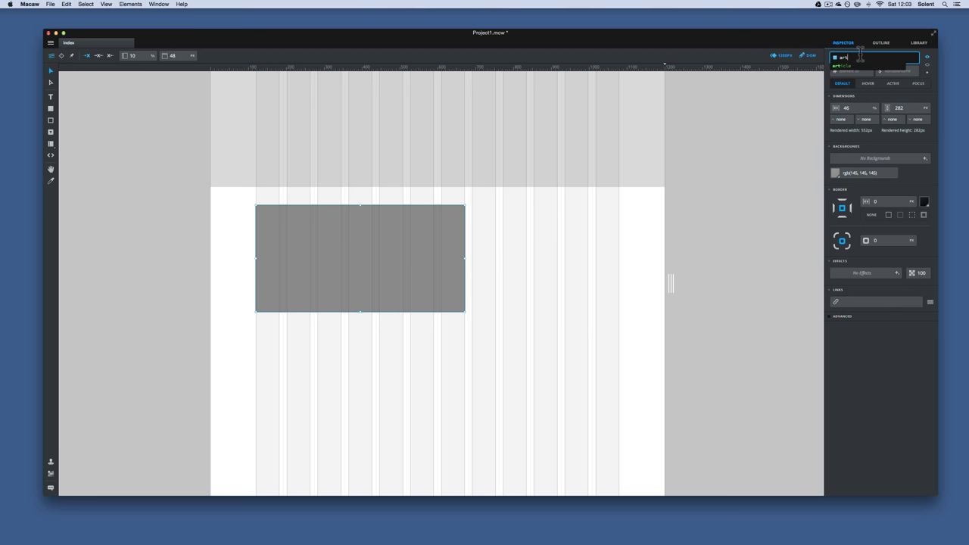
text(icle.)
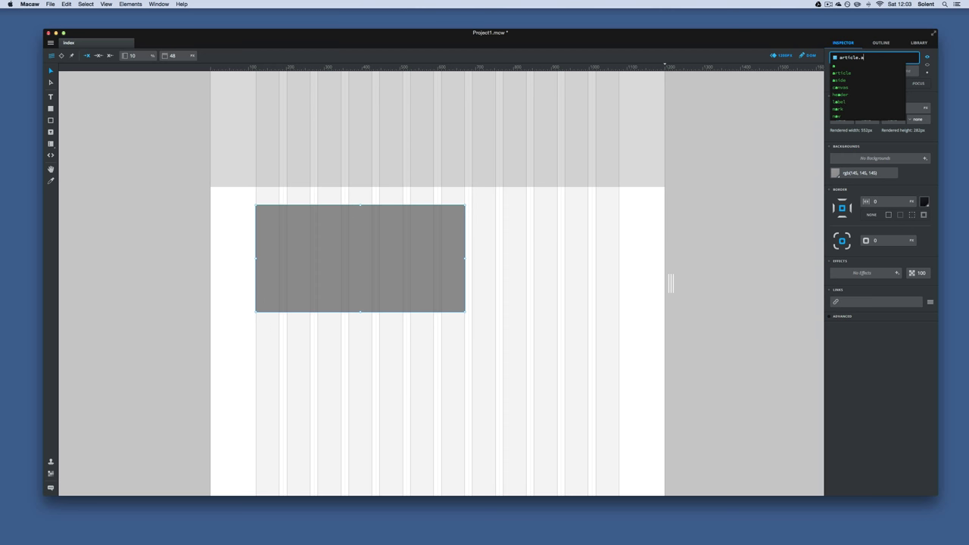
text(article)
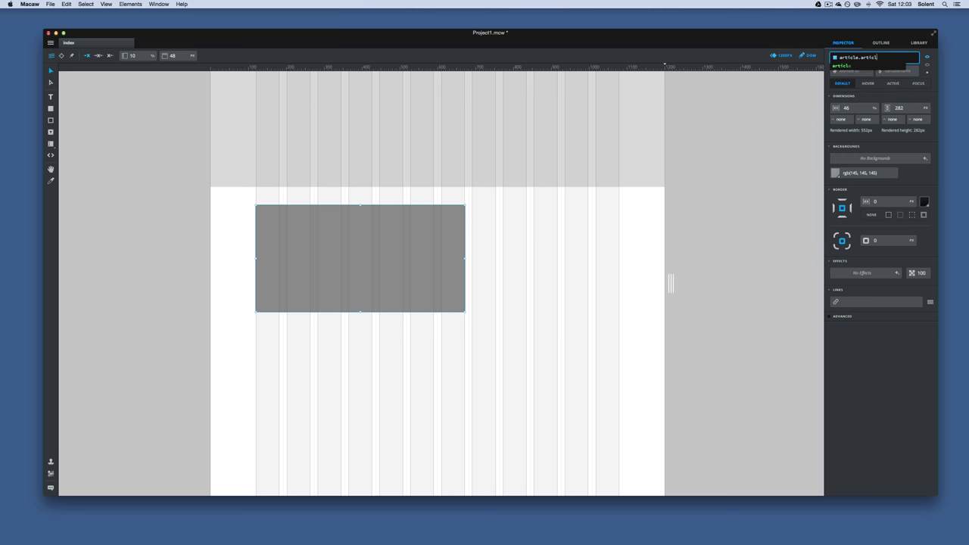
text(1)
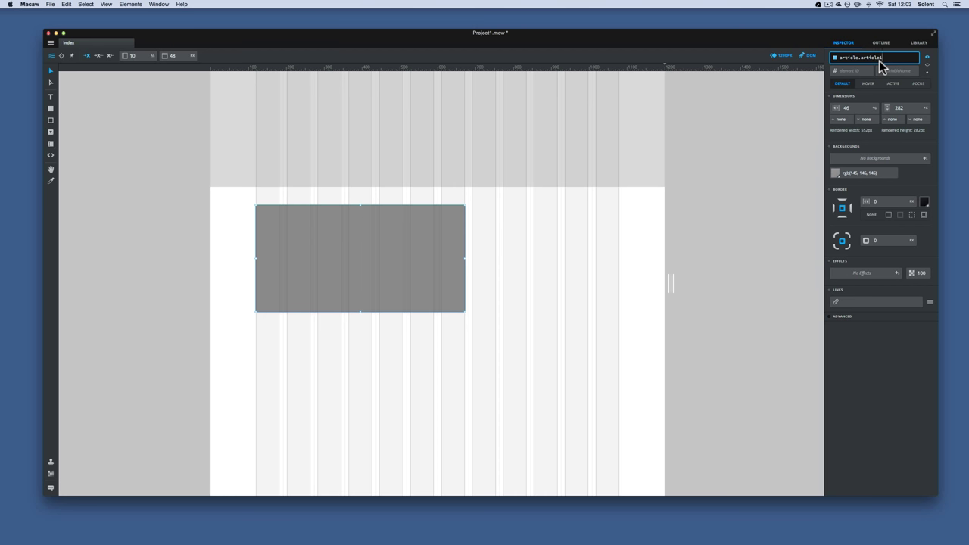
key(Return)
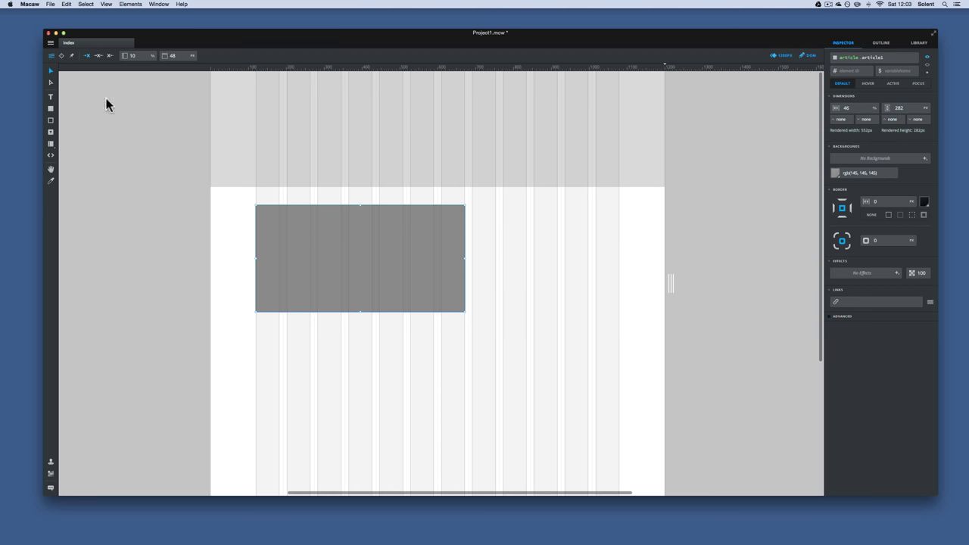
- Draw a second container about 46% wide and 295 px high directly below the dark grey article, aligned with it
click(51, 108)
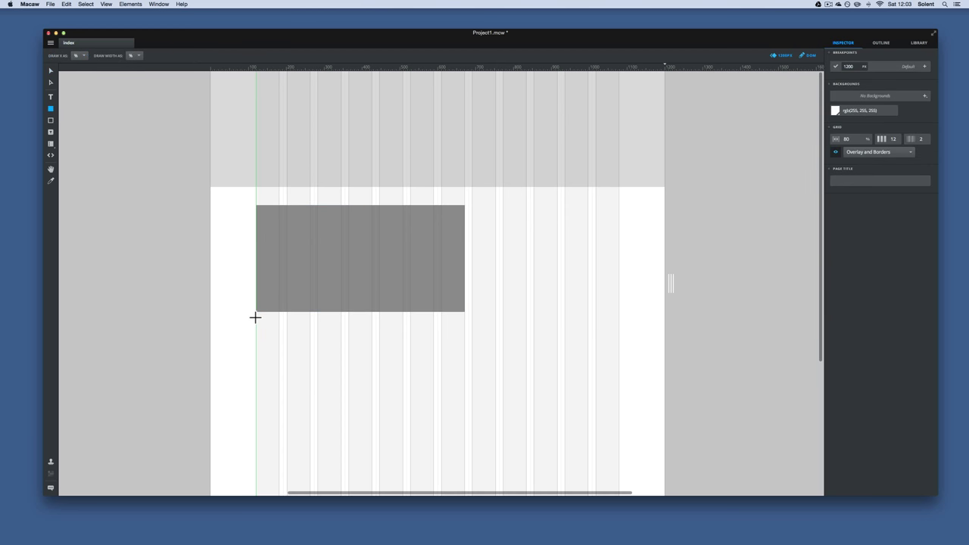
drag(256, 316, 466, 428)
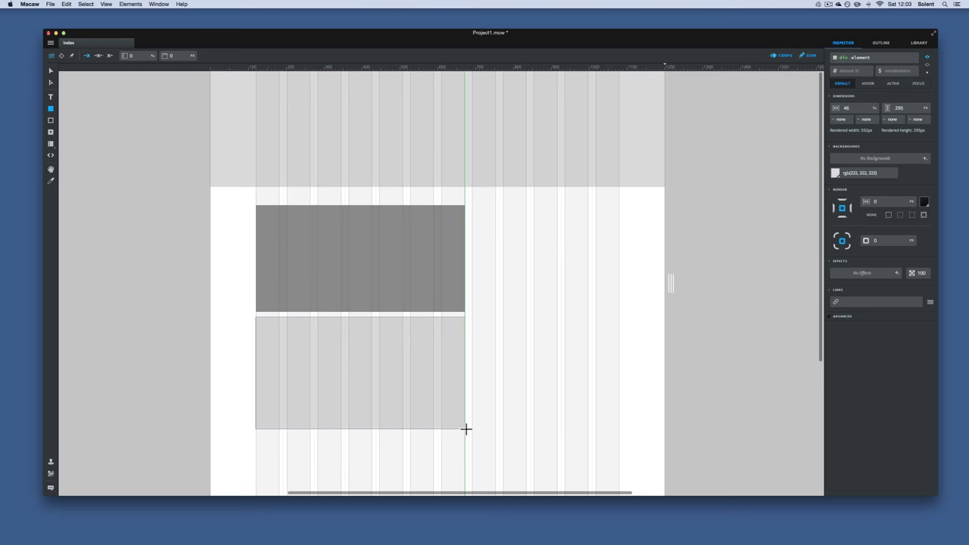
click(416, 405)
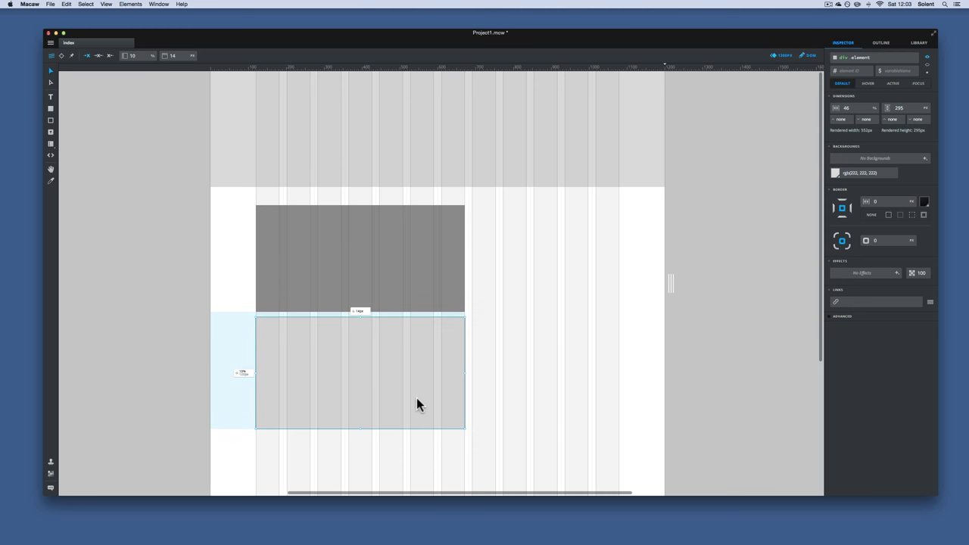
click(396, 295)
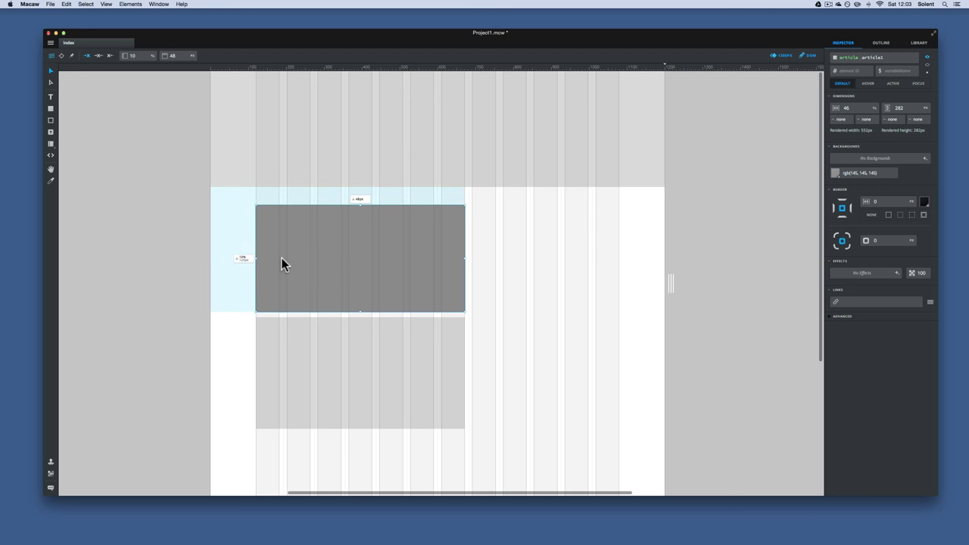
click(356, 151)
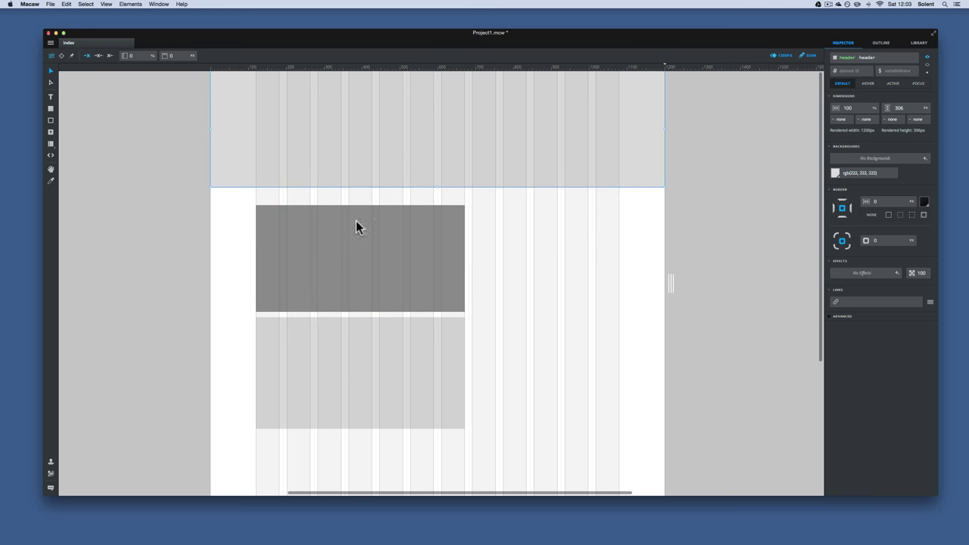
click(340, 282)
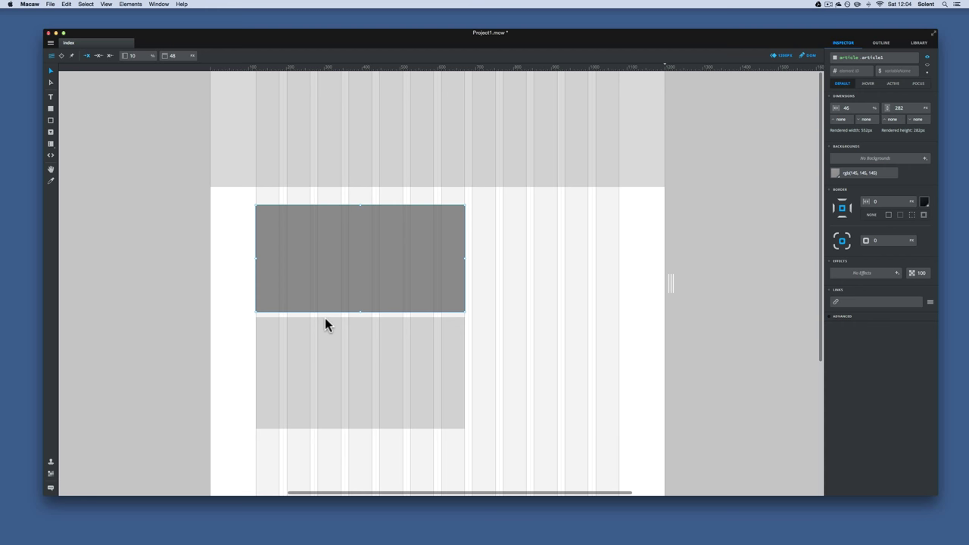
- Set the tag and class of the lower light grey container to article.article2
click(359, 342)
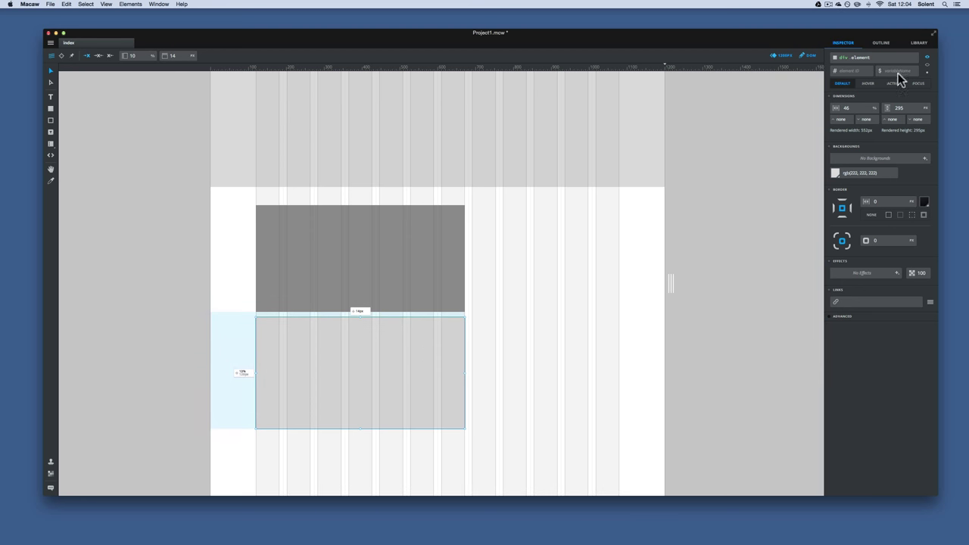
click(878, 58)
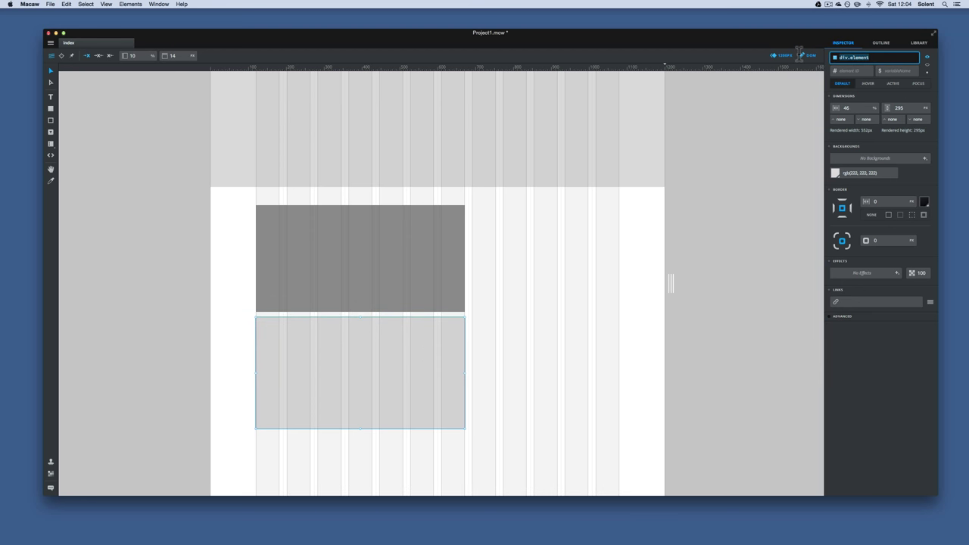
text(arti)
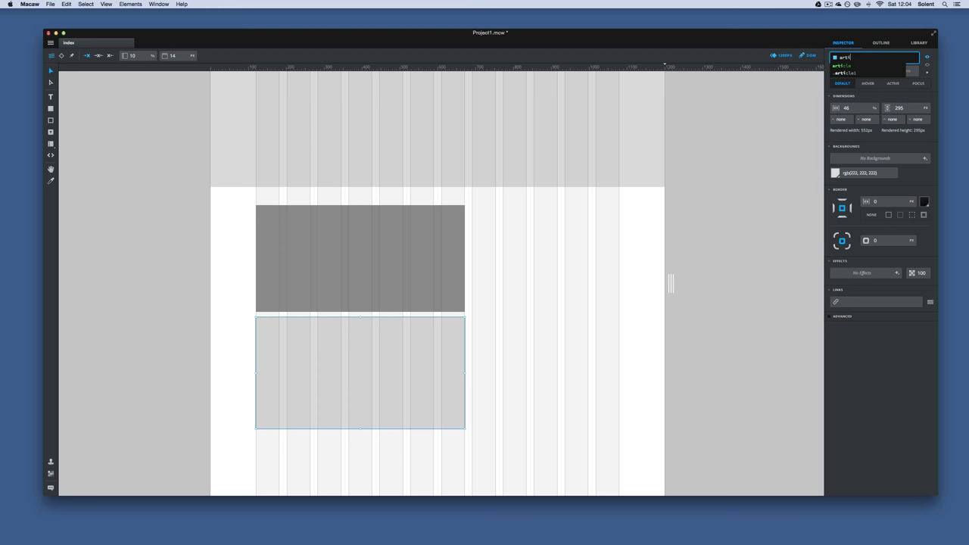
text(cle.)
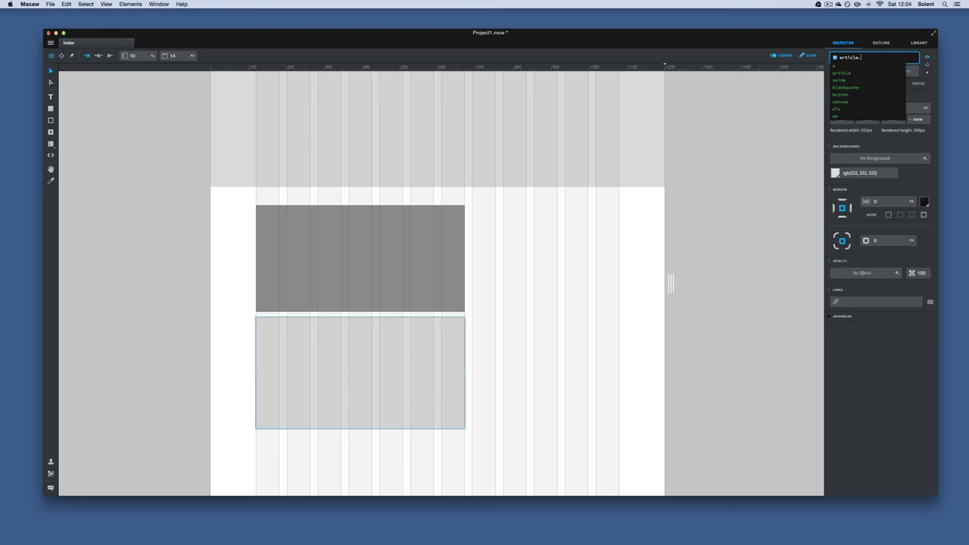
text(ar)
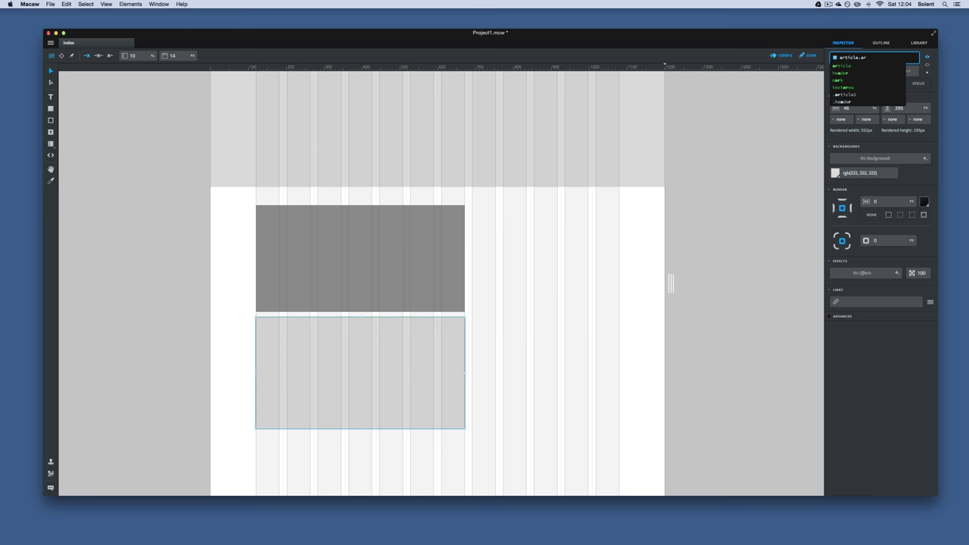
text(ti)
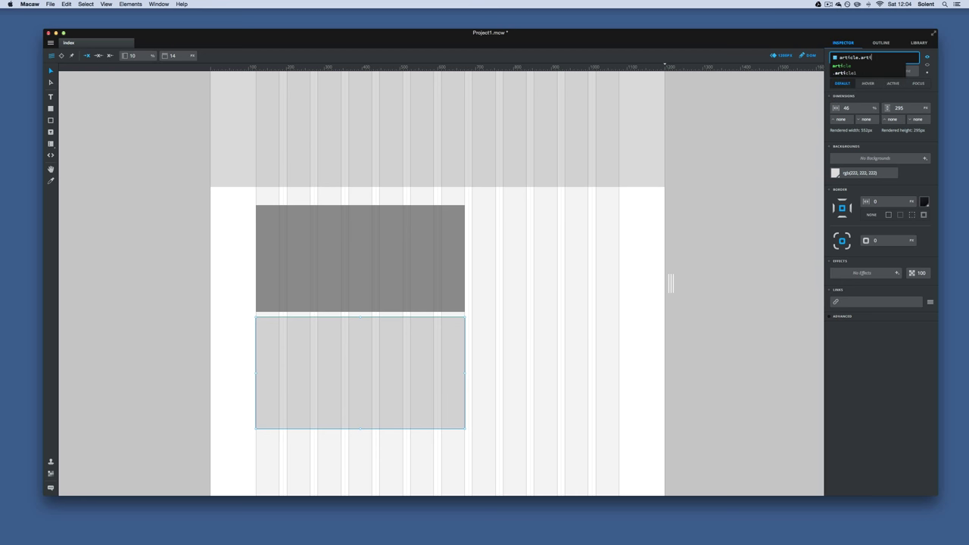
text(cle2)
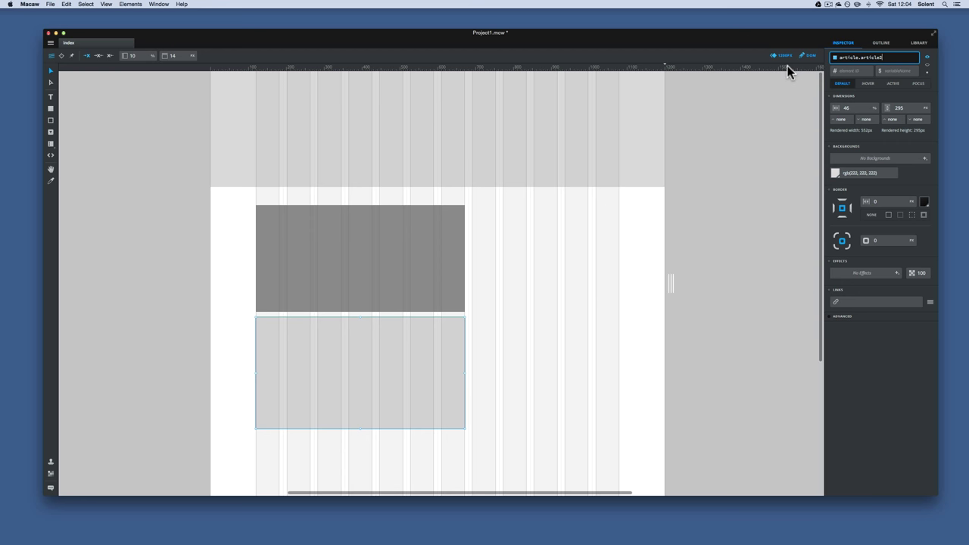
key(Return)
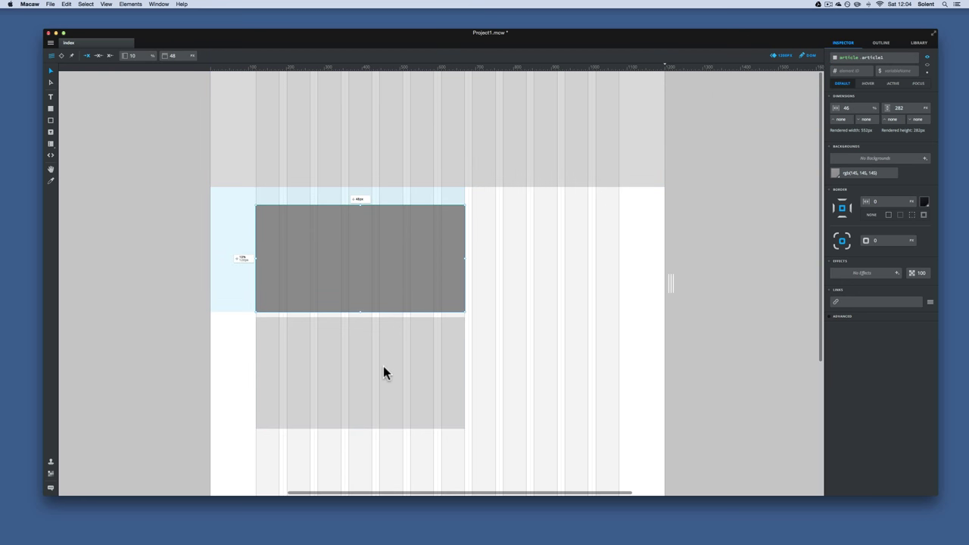
- Try absolute positioning on the dark grey article while resizing the page width, and return it to static positioning
click(317, 266)
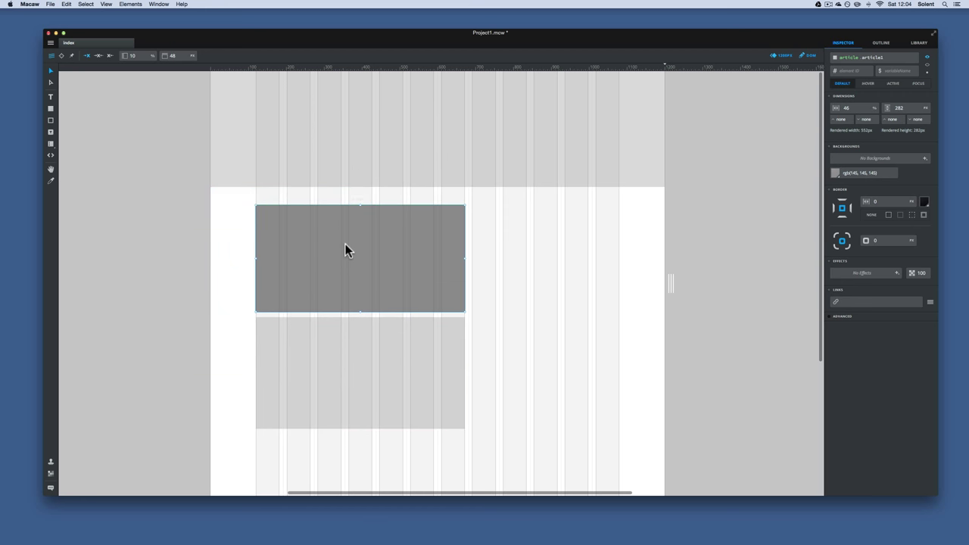
click(339, 357)
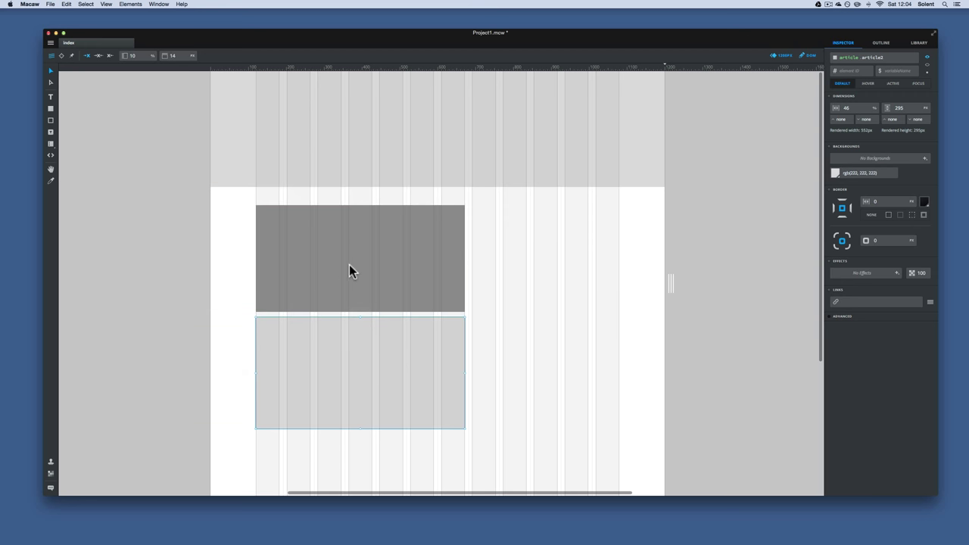
click(420, 277)
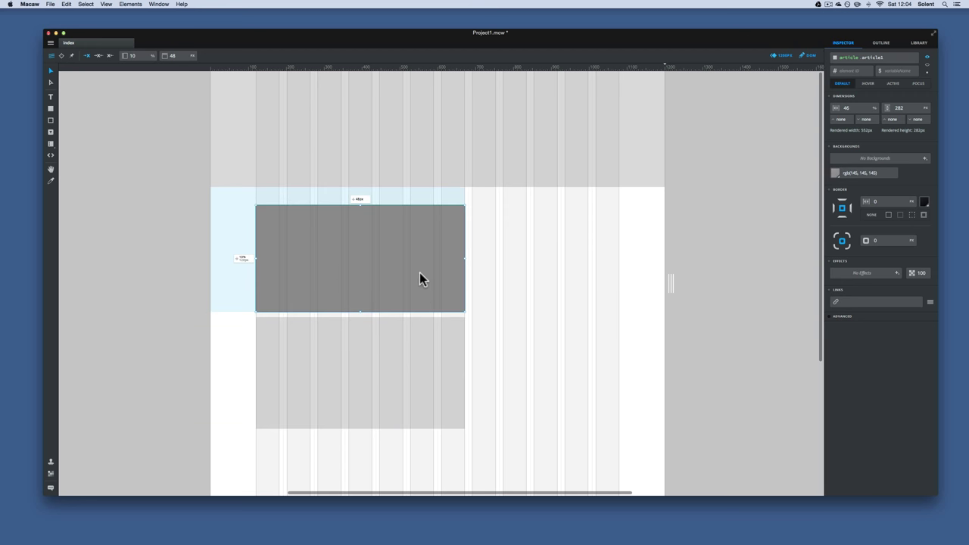
click(62, 57)
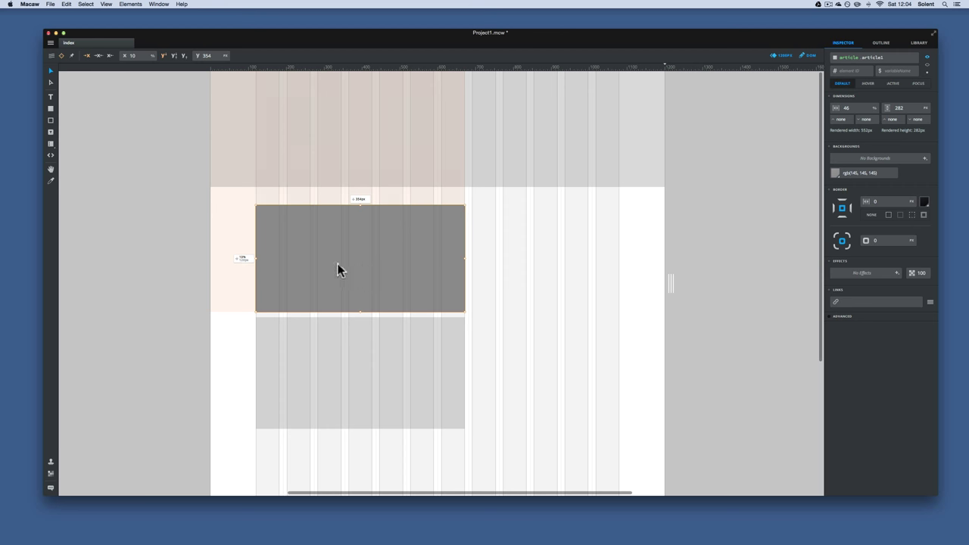
click(293, 220)
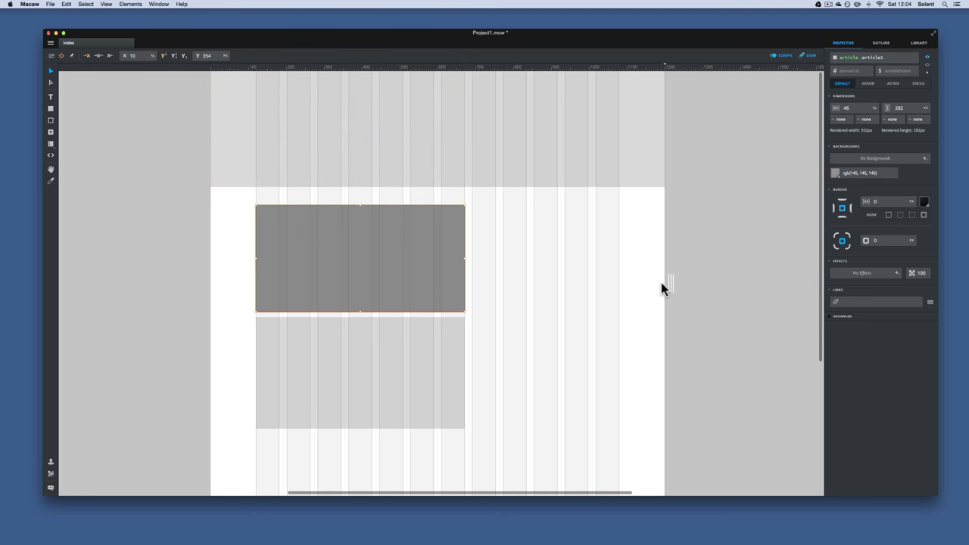
mouse_move(671, 285)
mouse_down()
mouse_move(563, 281)
mouse_move(677, 296)
mouse_up()
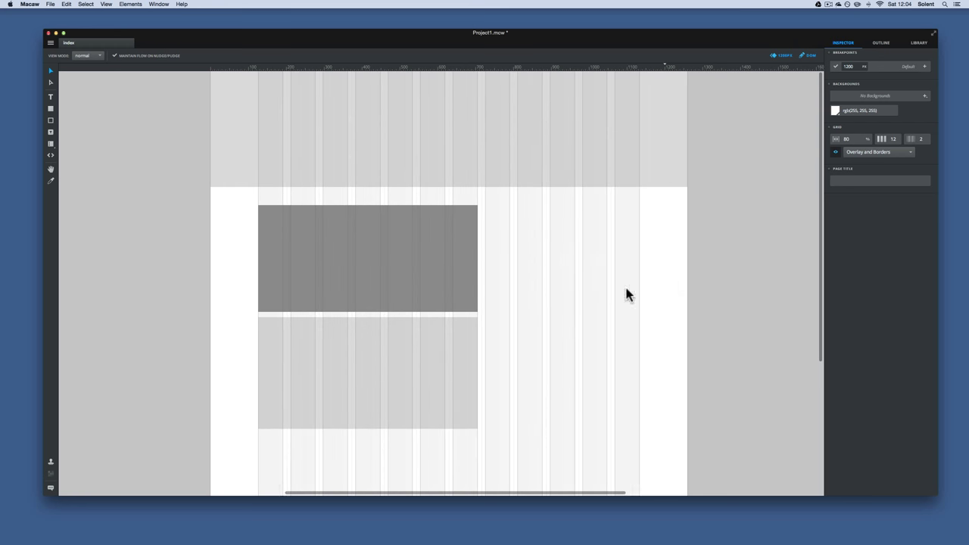
click(411, 268)
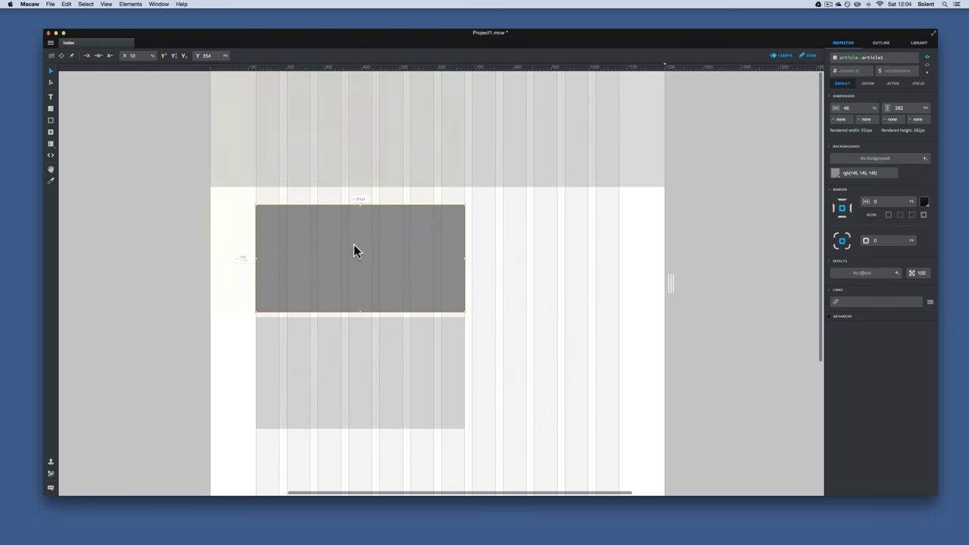
click(52, 57)
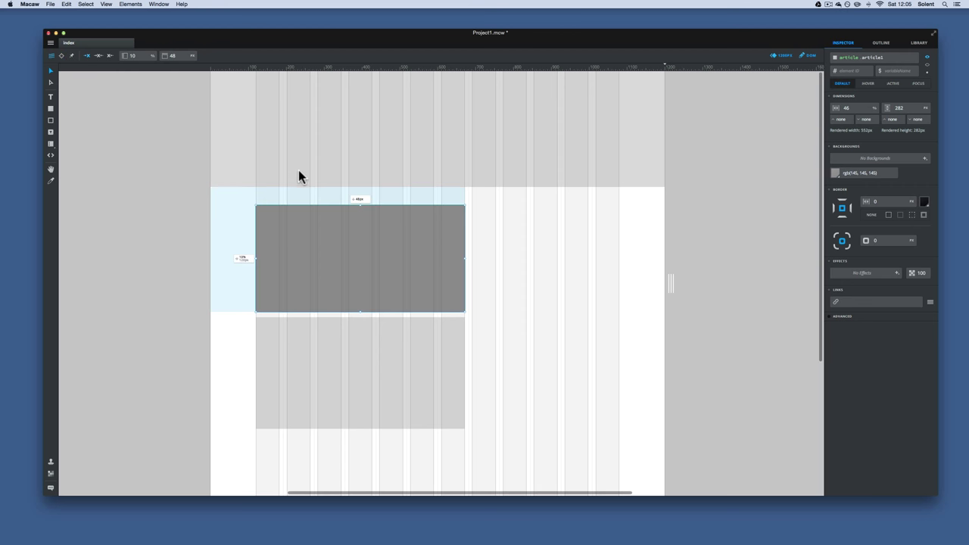
- Try fixed positioning on the header while scrolling the page, and return the header to static positioning
click(374, 166)
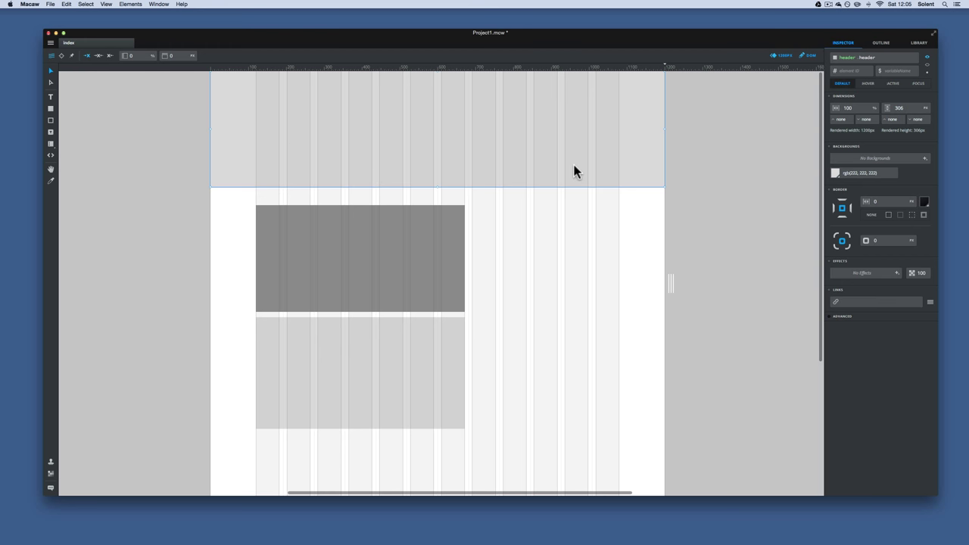
click(72, 56)
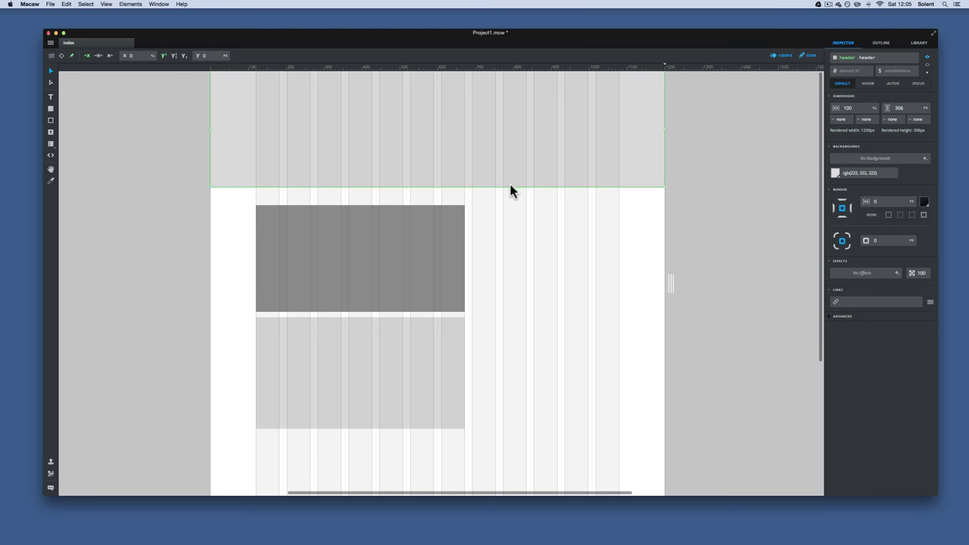
click(819, 234)
scroll(820, 248, down, 3)
scroll(816, 291, up, 3)
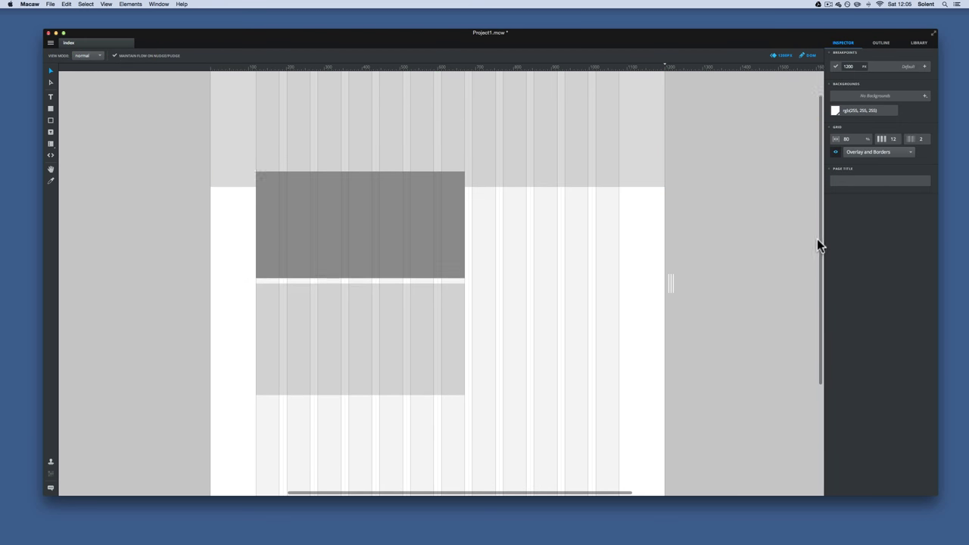
scroll(819, 284, down, 3)
scroll(818, 265, up, 3)
scroll(817, 252, down, 3)
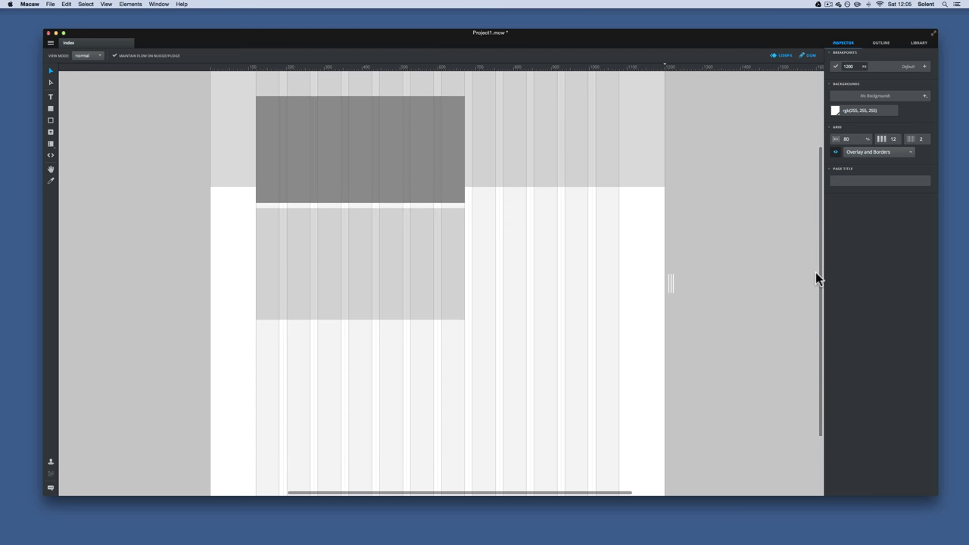
scroll(808, 240, up, 3)
click(332, 156)
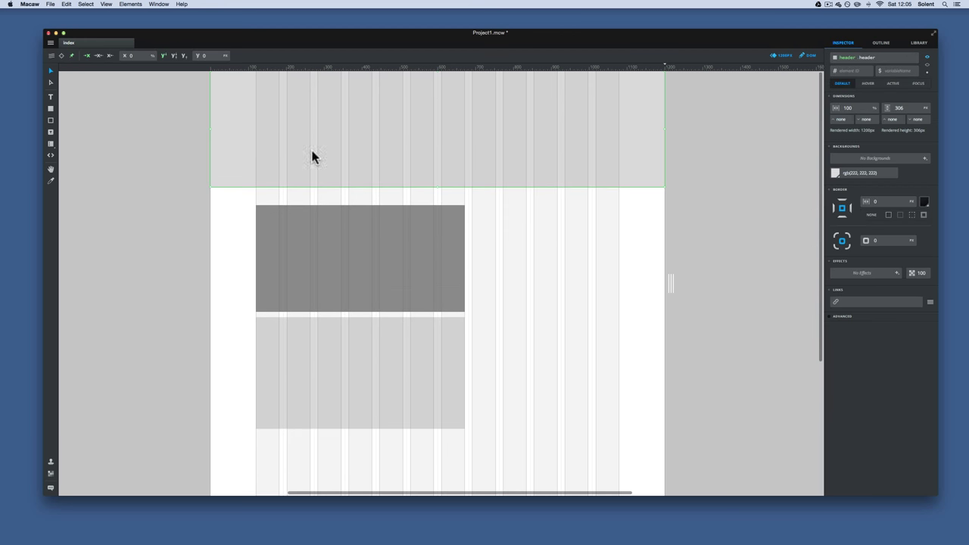
click(50, 55)
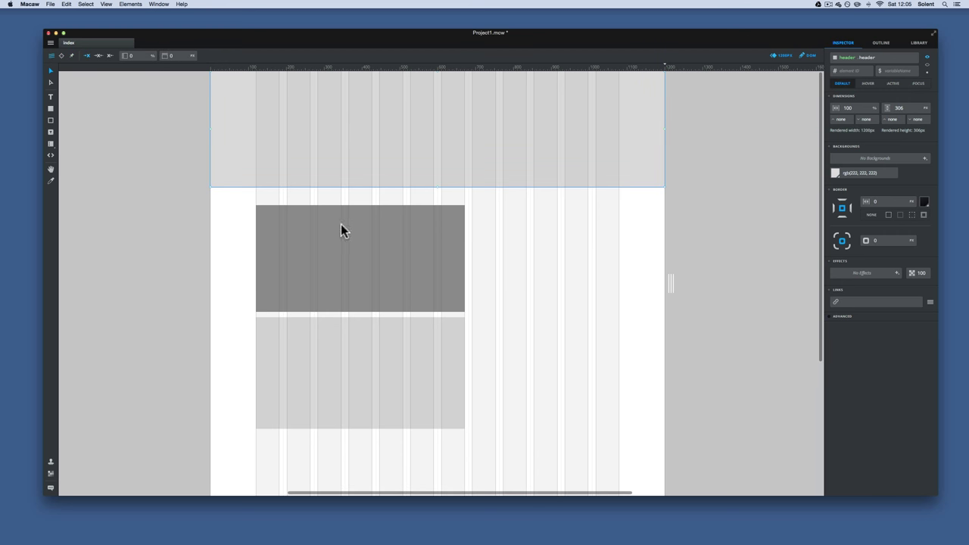
- Try right and centre alignment on the dark grey article, testing the centred block with a wider page
click(354, 254)
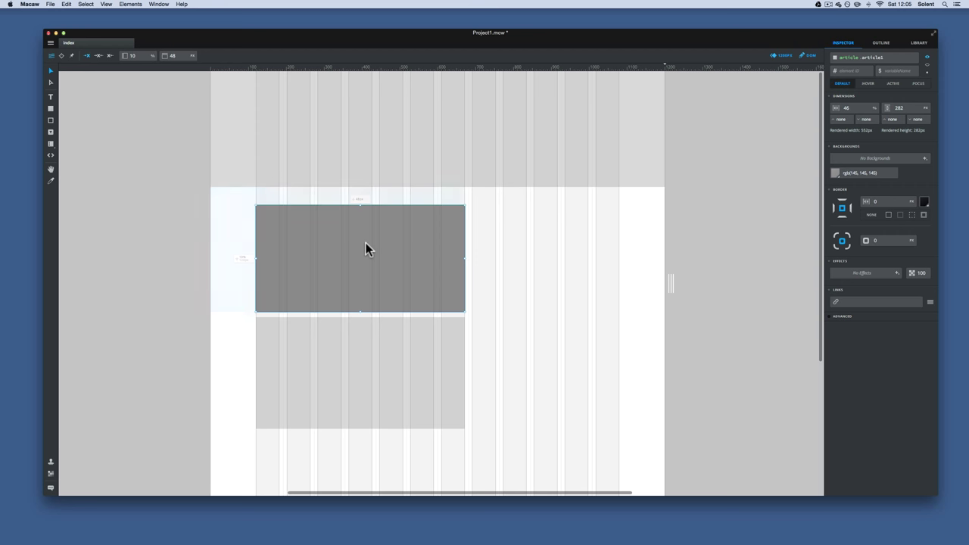
click(109, 57)
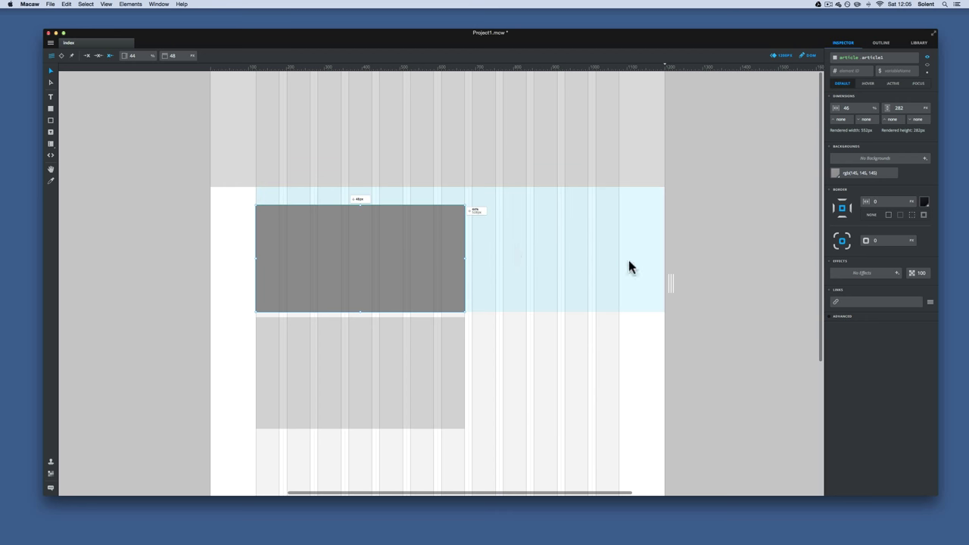
click(99, 56)
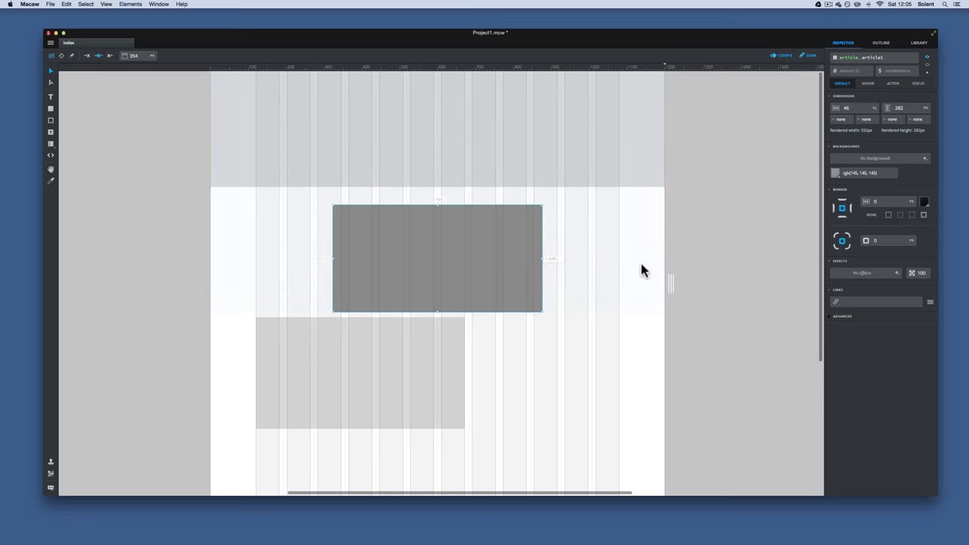
mouse_move(673, 281)
mouse_down()
mouse_move(547, 277)
mouse_move(689, 280)
mouse_up()
click(487, 257)
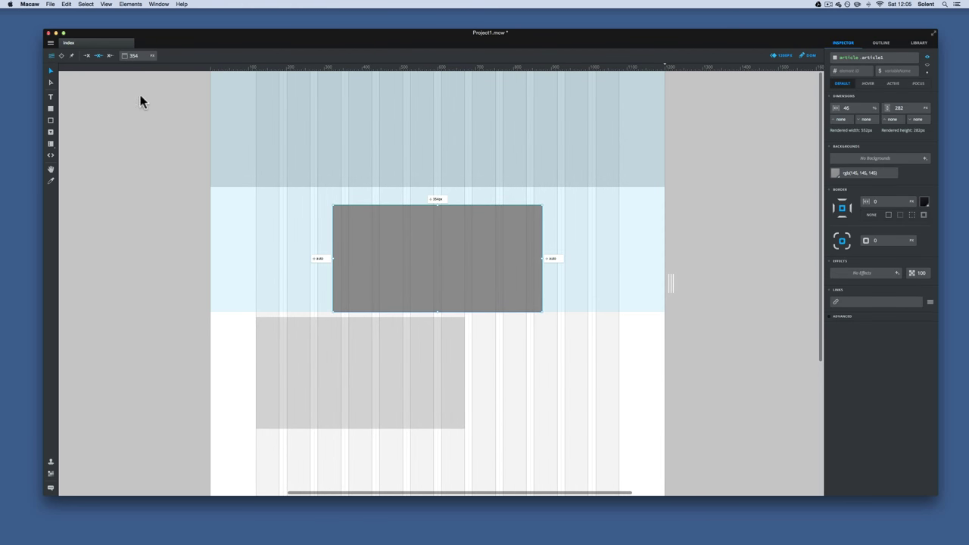
- Align the dark grey article left again and move it to a 10% left margin, about 40 px below the header
click(88, 56)
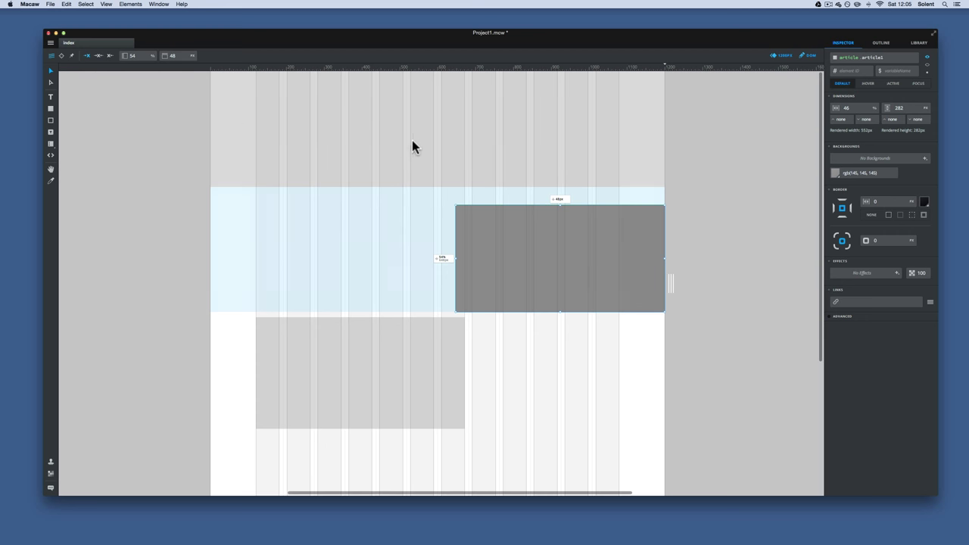
drag(589, 240, 388, 235)
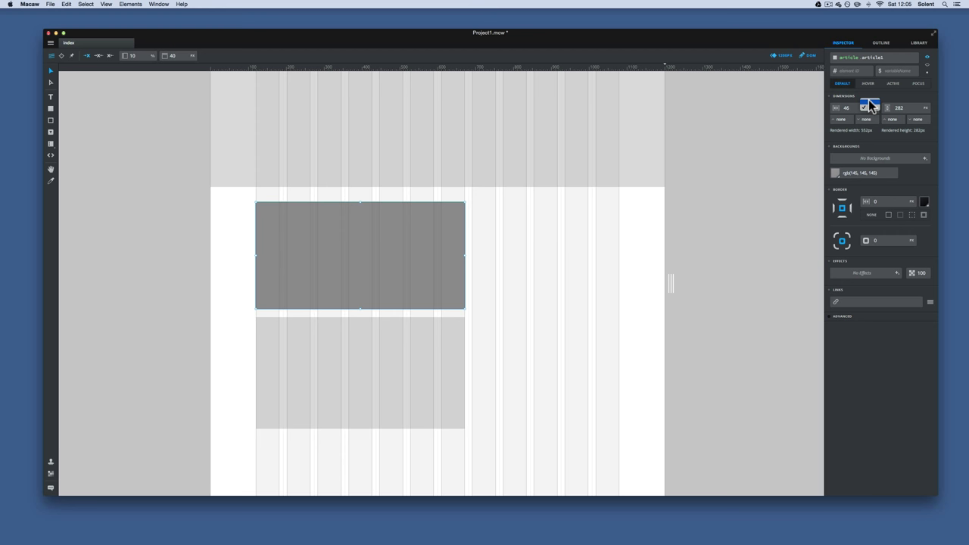
- Test the dark grey article's width in pixels while resizing the page, and switch the width unit back to percent
mouse_move(671, 282)
mouse_down()
mouse_move(623, 292)
mouse_move(500, 280)
mouse_move(735, 288)
mouse_move(576, 277)
mouse_move(734, 282)
mouse_move(649, 278)
mouse_move(665, 282)
mouse_up()
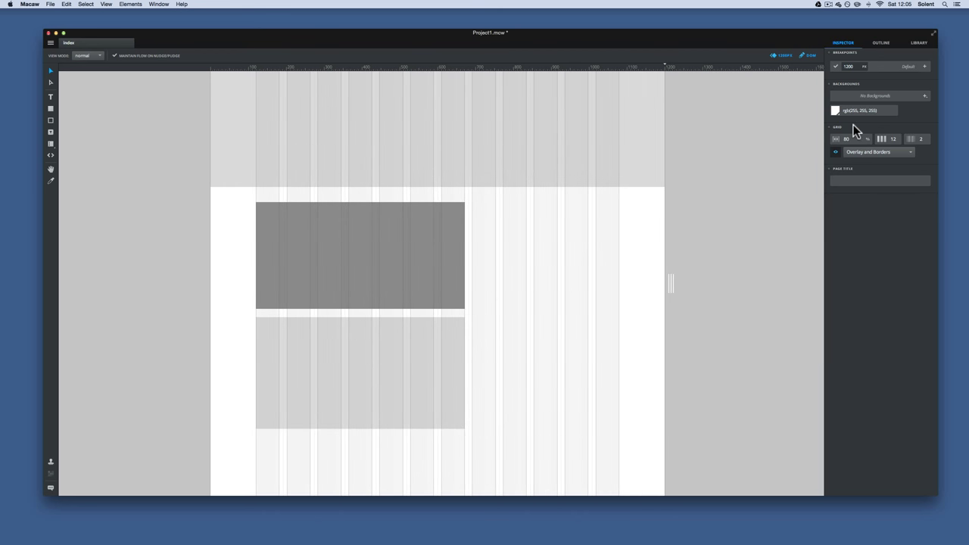
click(392, 237)
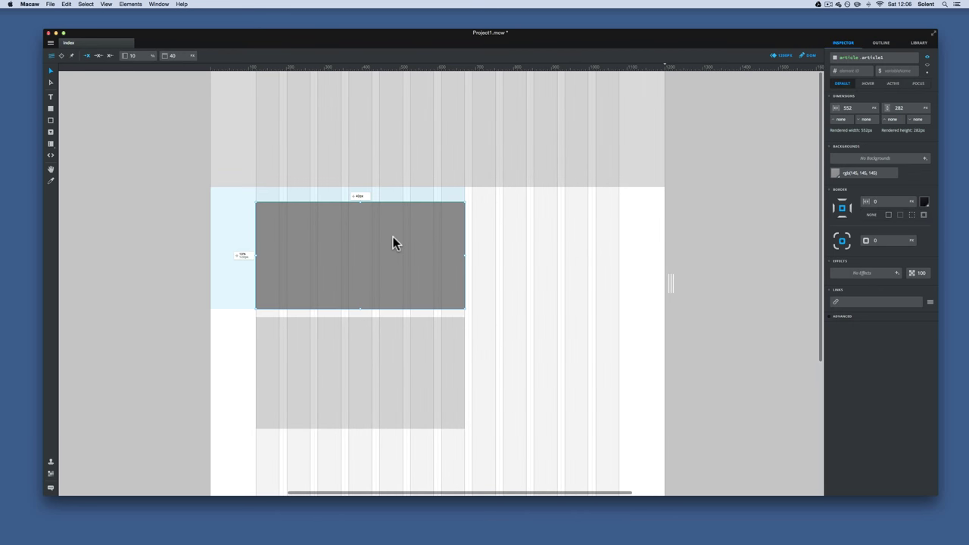
click(871, 111)
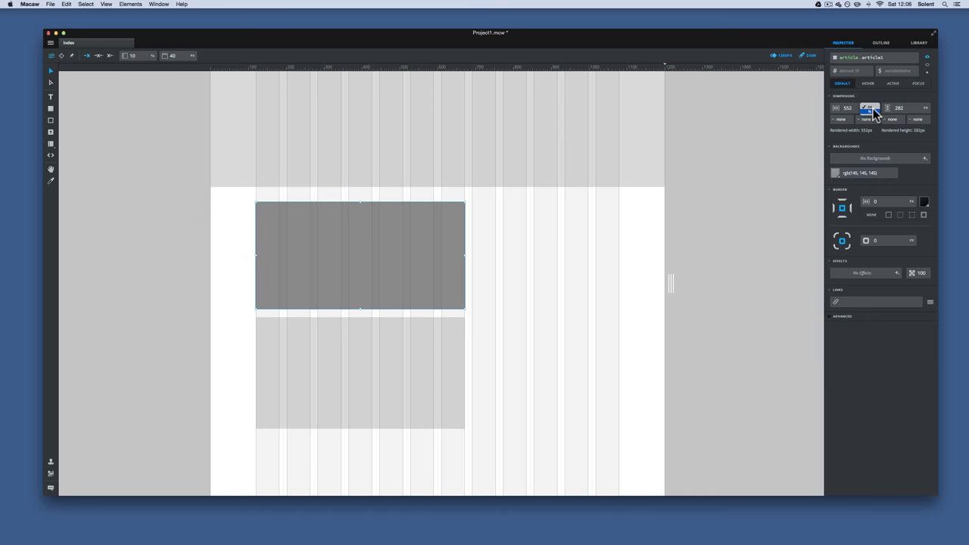
click(873, 110)
click(636, 274)
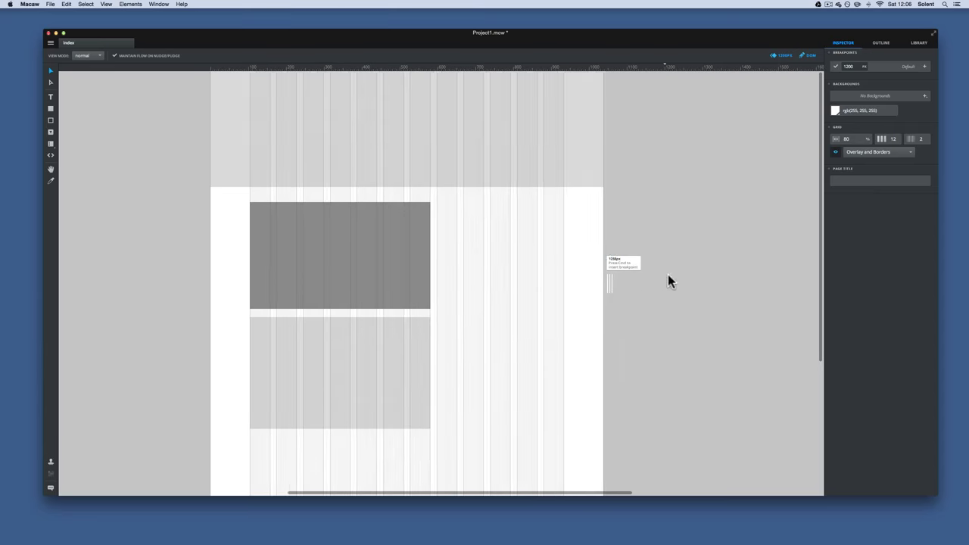
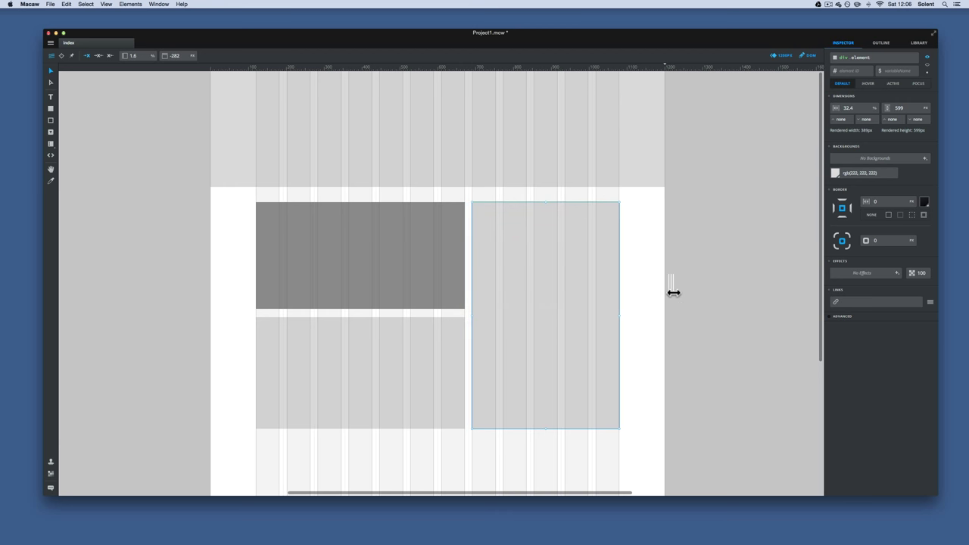
- Preview the three-block layout at a narrower page width and select the tall container beside the two articles
drag(671, 292, 610, 301)
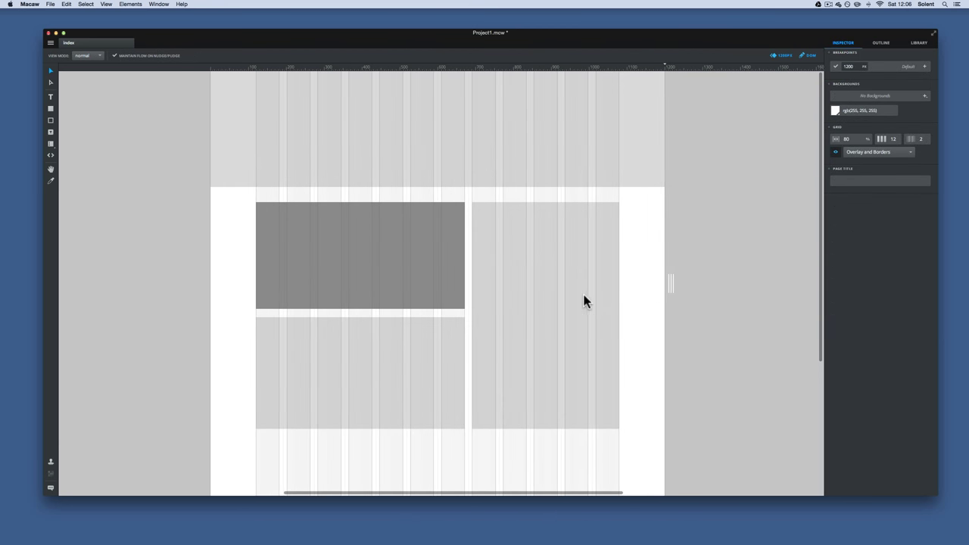
click(579, 300)
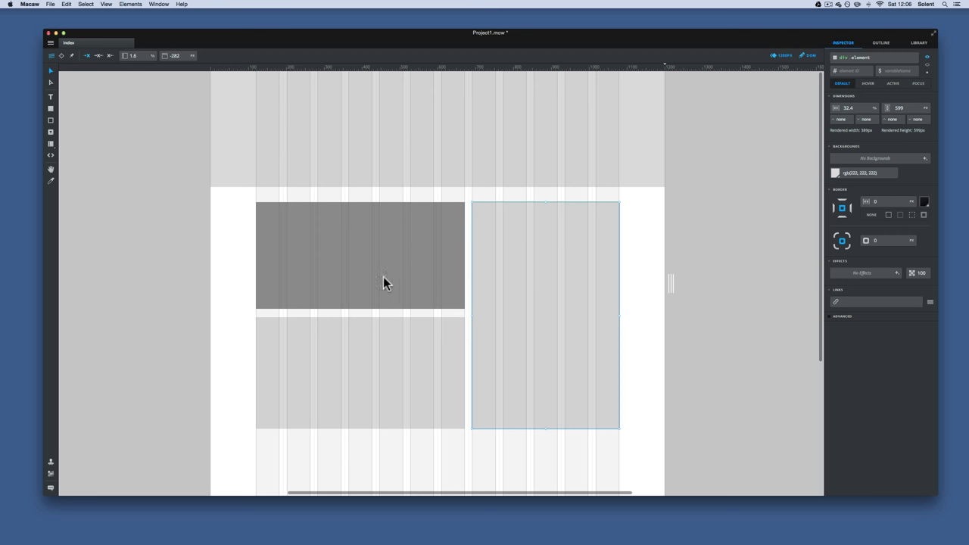
- Combine the dark grey article and the light grey article below it into a tight group
click(336, 288)
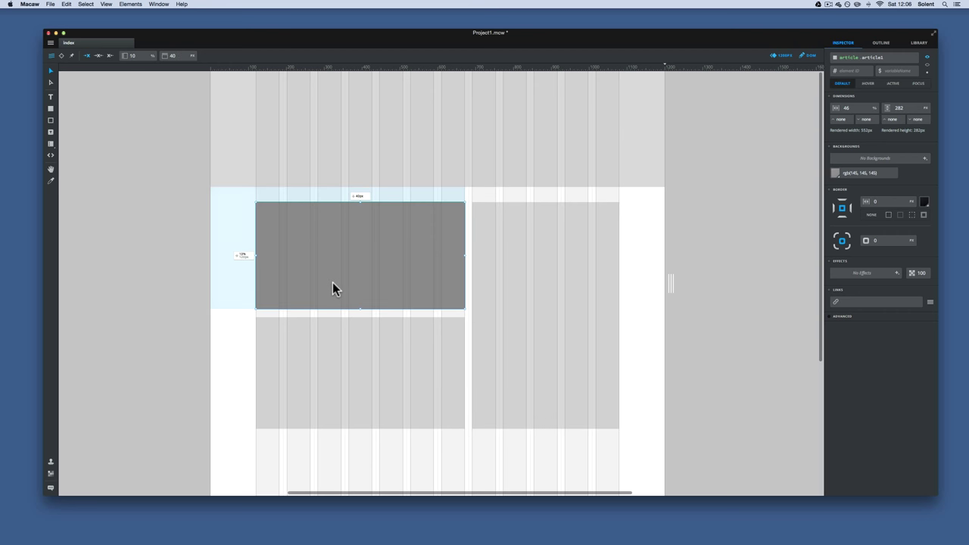
shift+click(337, 370)
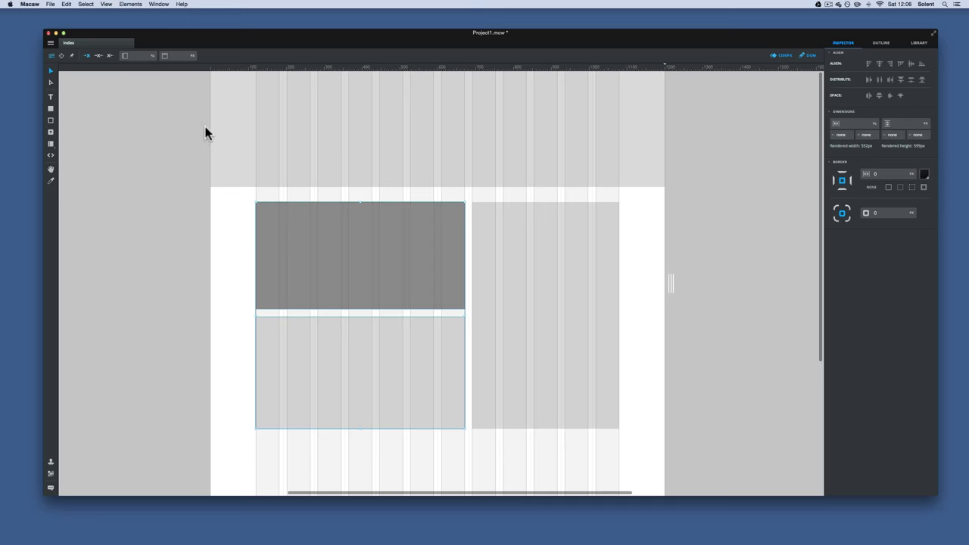
click(129, 4)
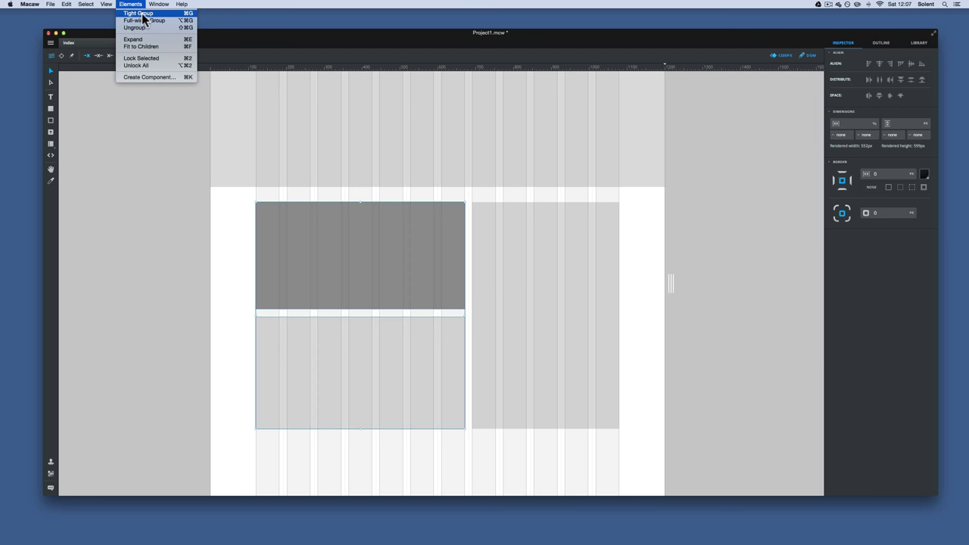
click(145, 14)
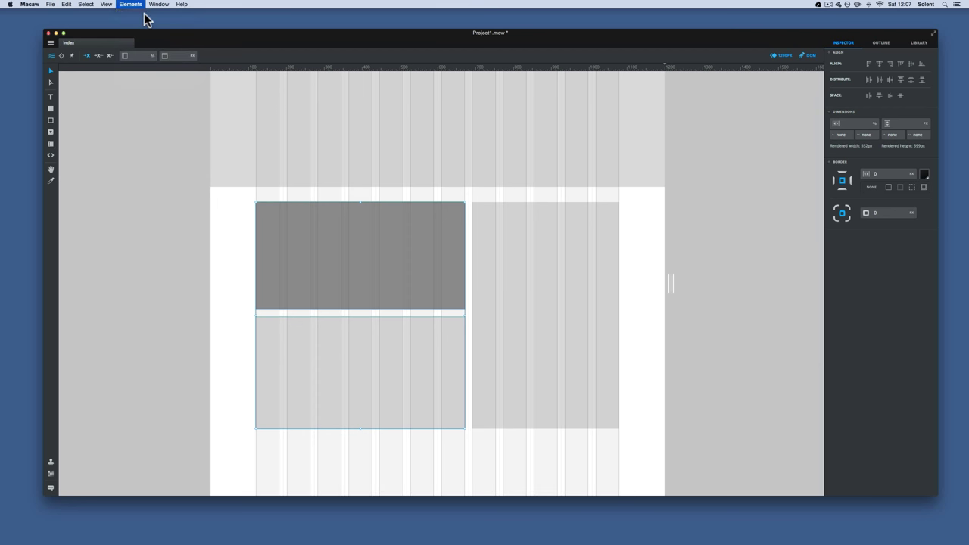
- Compare the margins of the grouped articles and the tall container by selecting each in turn
click(496, 266)
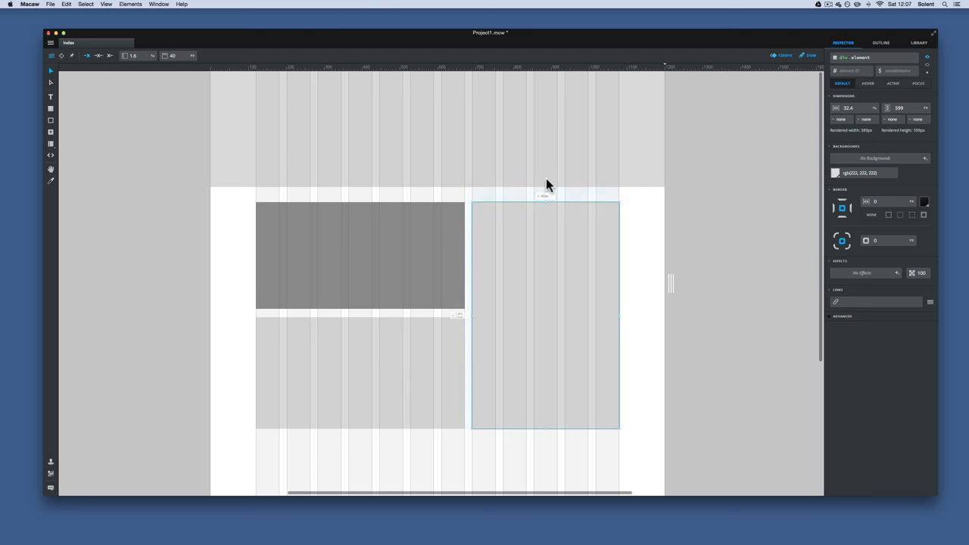
click(413, 244)
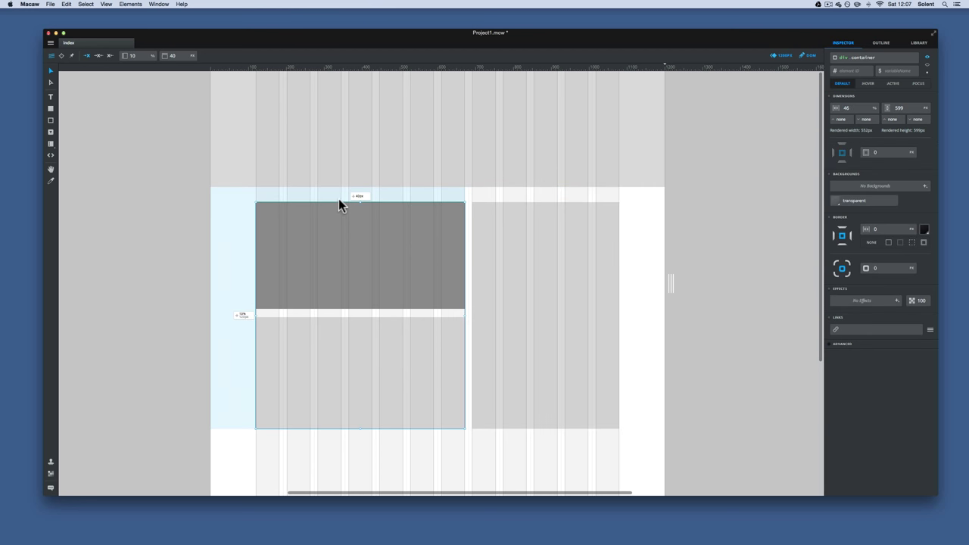
click(525, 245)
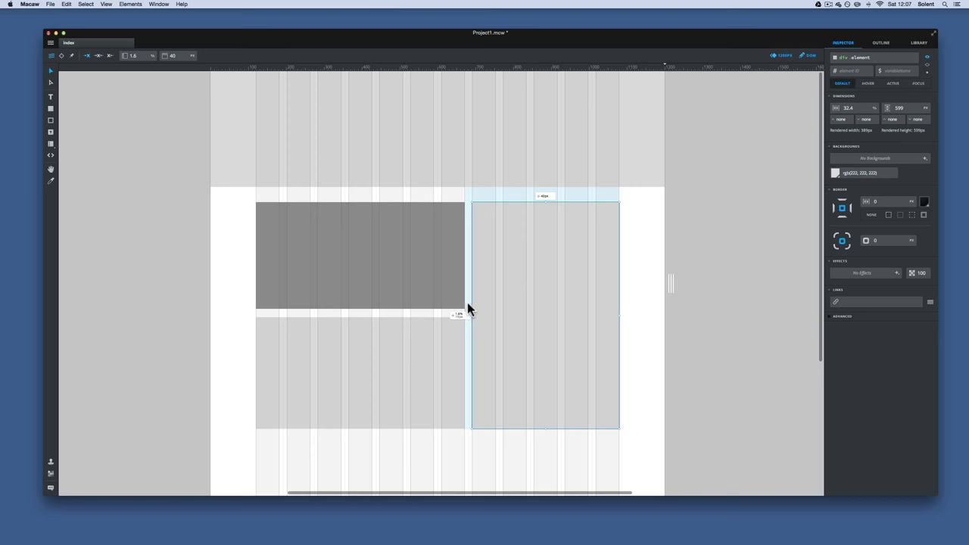
click(421, 254)
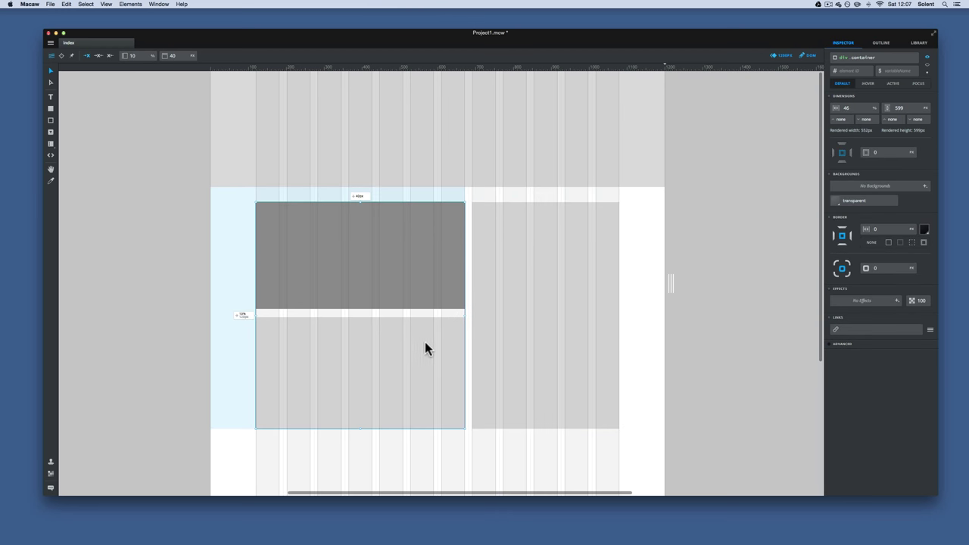
click(530, 311)
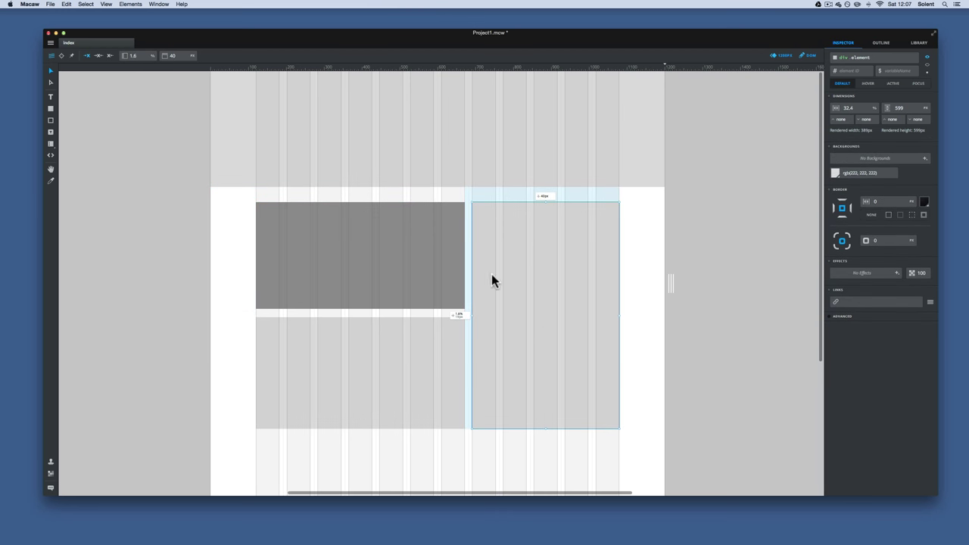
click(404, 261)
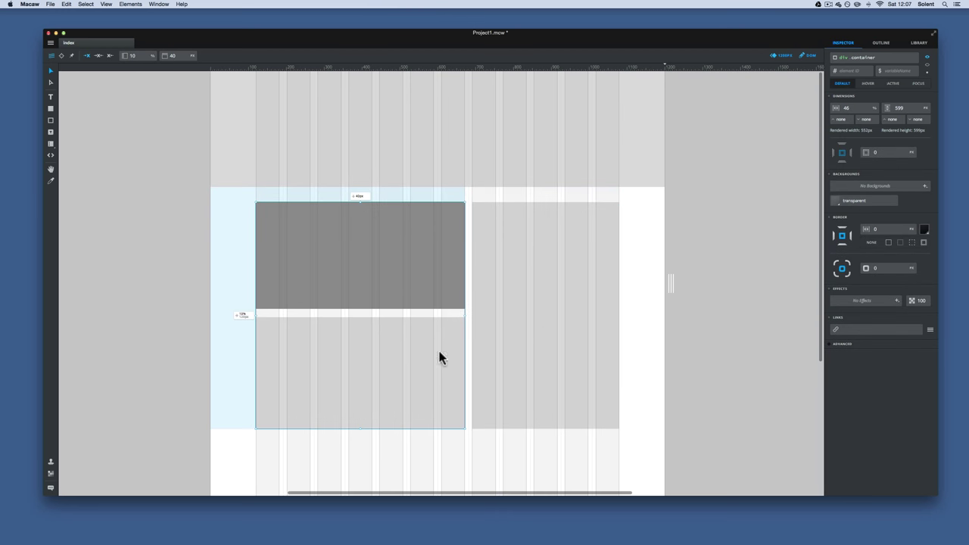
- Try right alignment on the tall container, compare it with the article group, and align the container left again
click(530, 313)
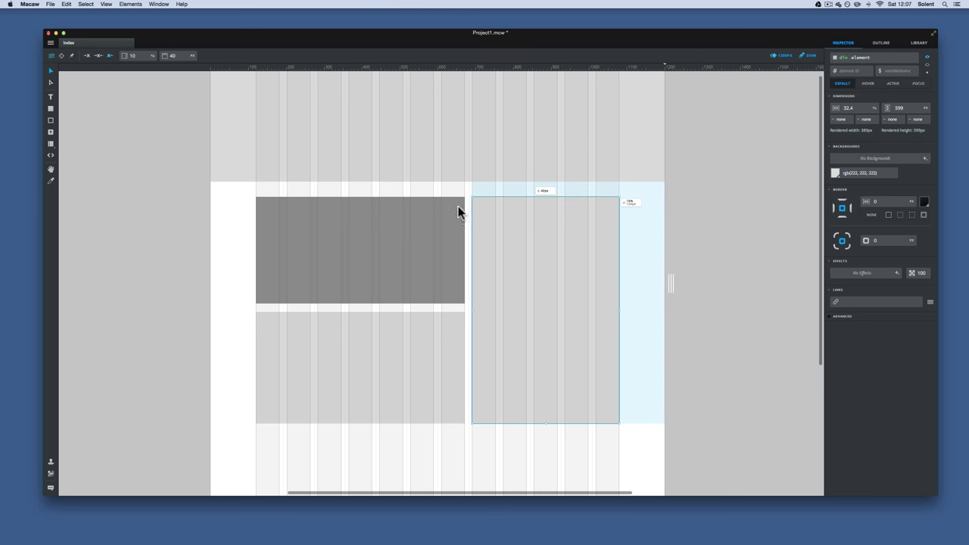
click(424, 219)
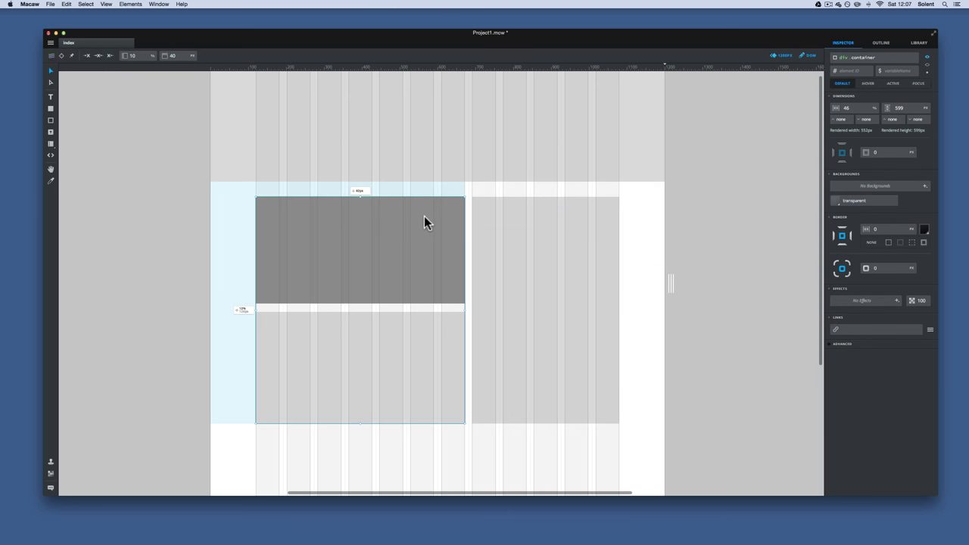
click(530, 233)
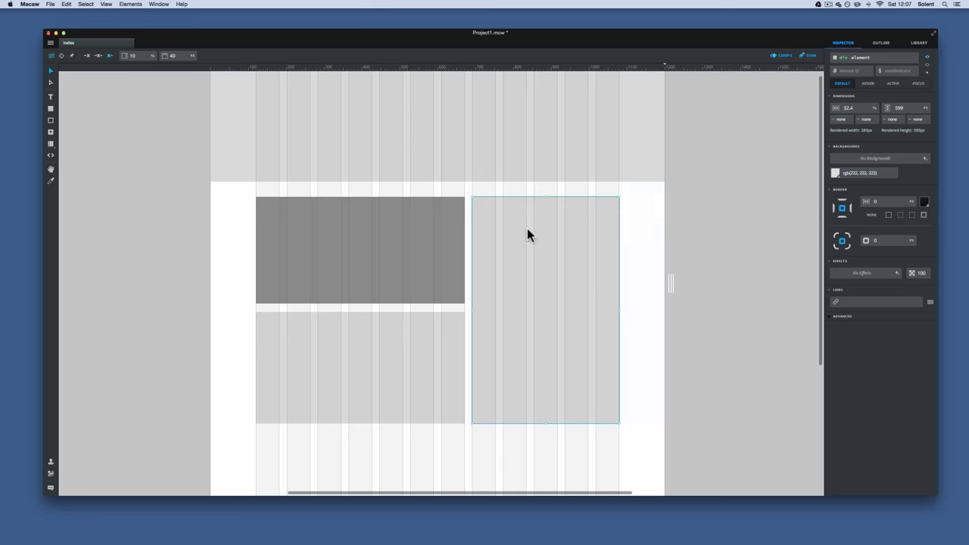
click(96, 57)
- Rename the container holding the two articles as section.section in the outline
click(462, 304)
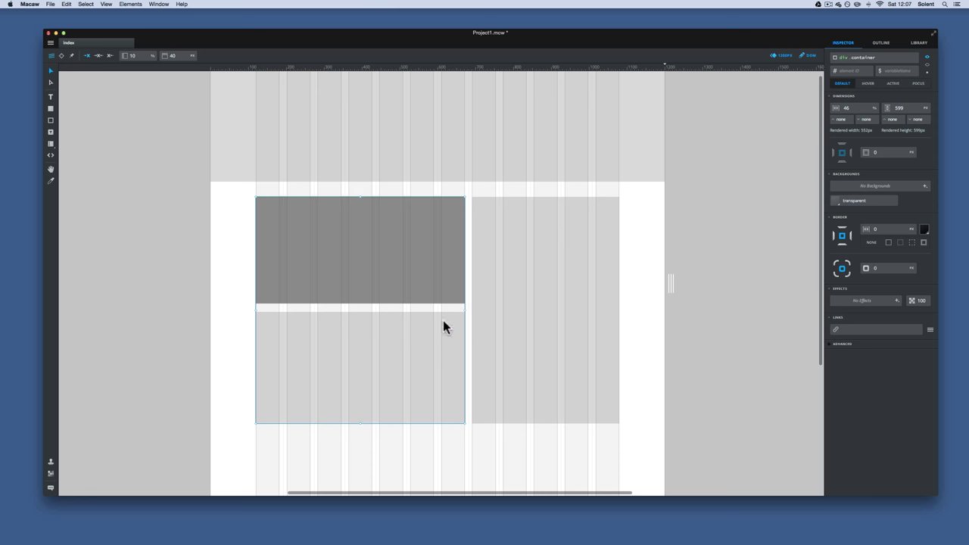
click(881, 42)
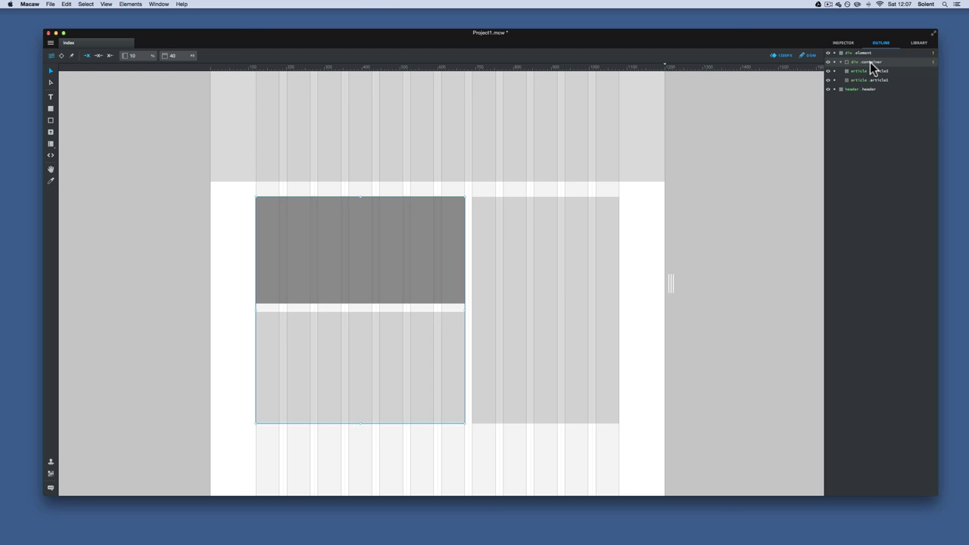
double_click(871, 62)
text(se)
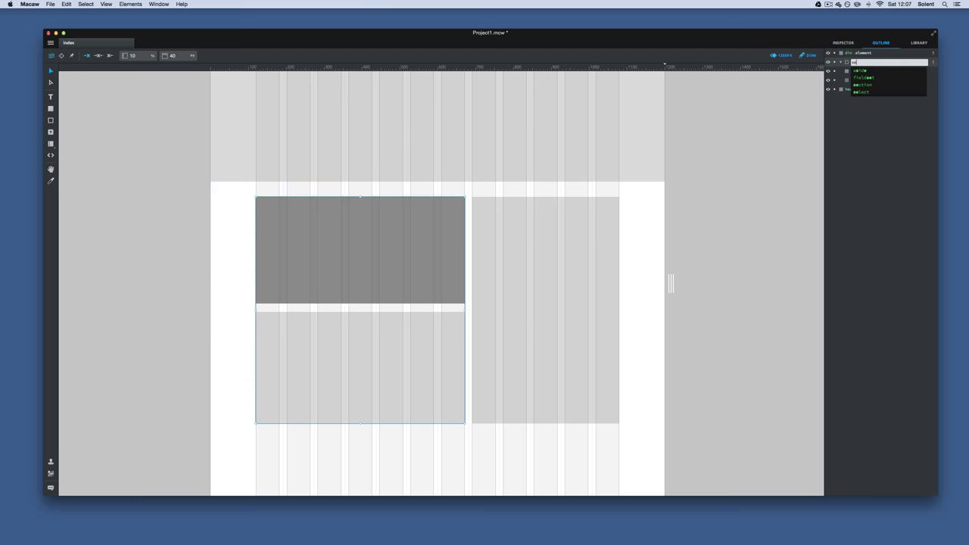
text(ction.)
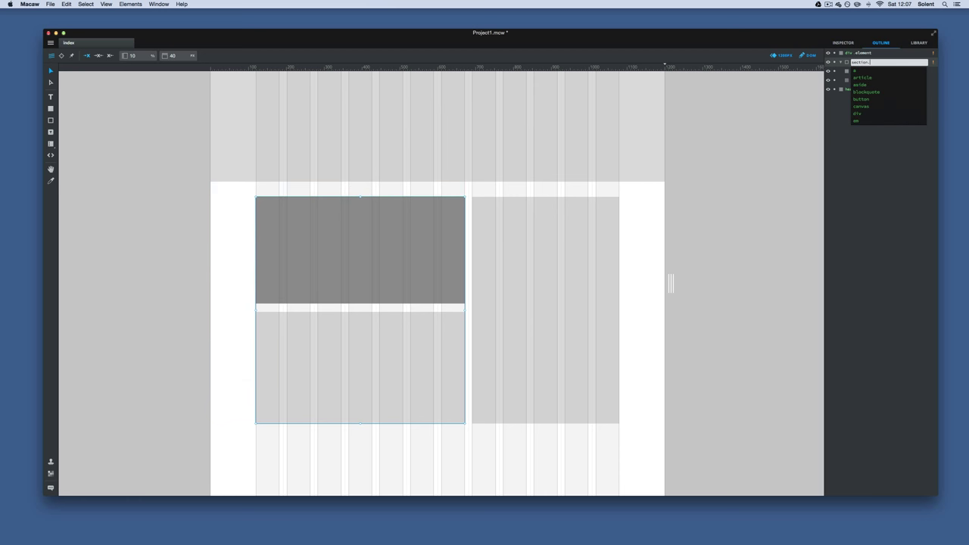
text(section)
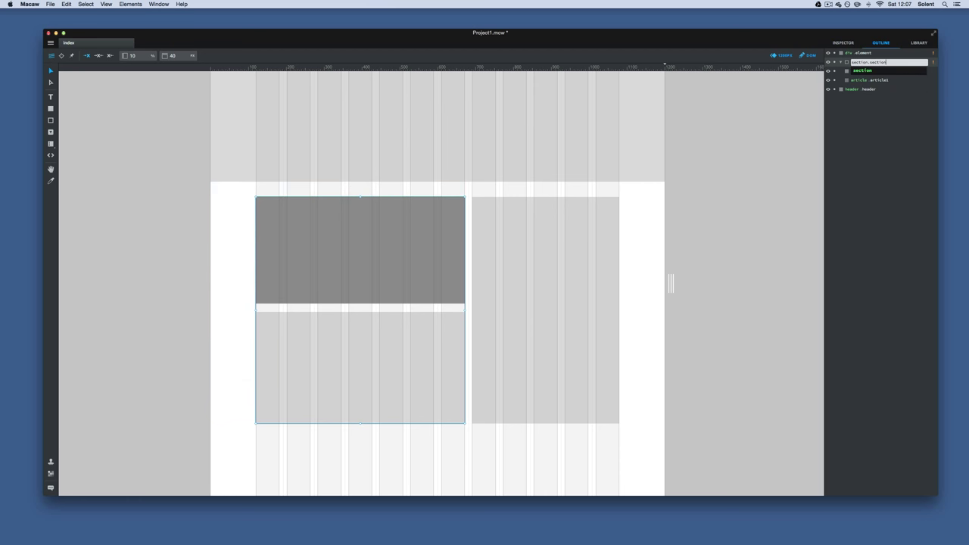
key(Return)
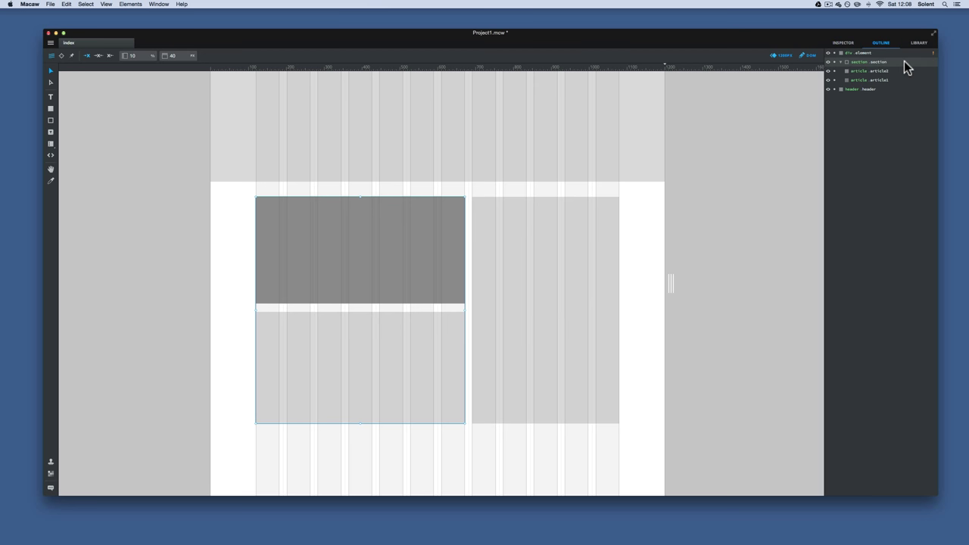
- Rename the tall container beside the articles as aside.aside in the outline
click(841, 54)
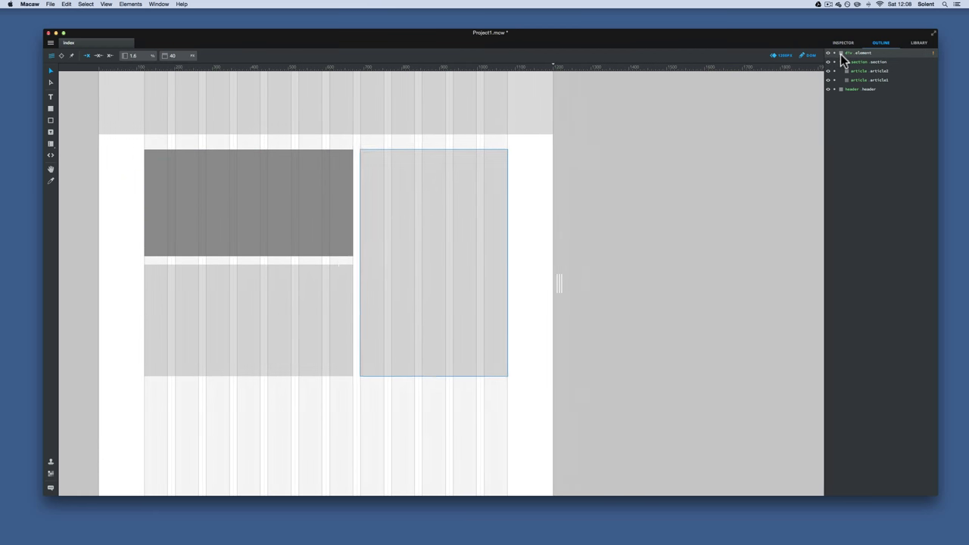
double_click(859, 53)
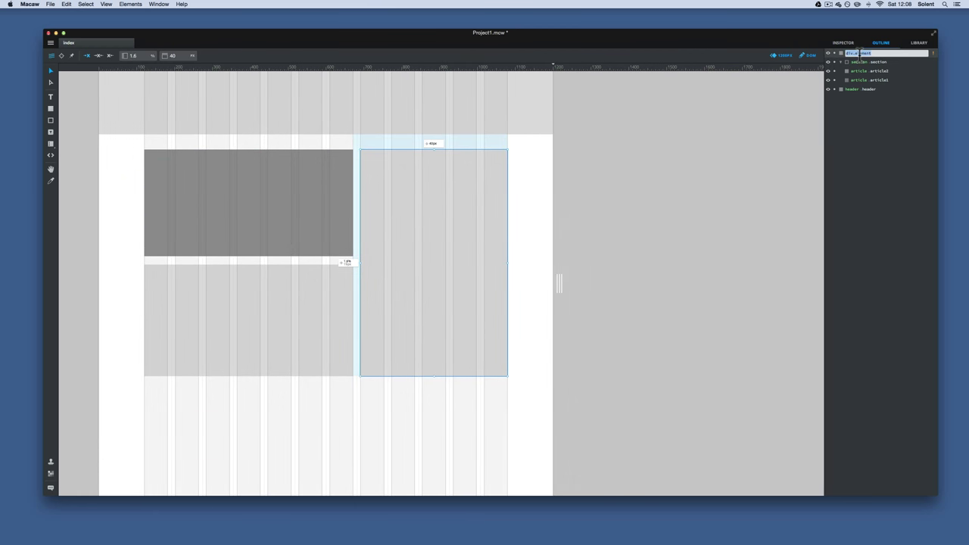
text(aside.asid)
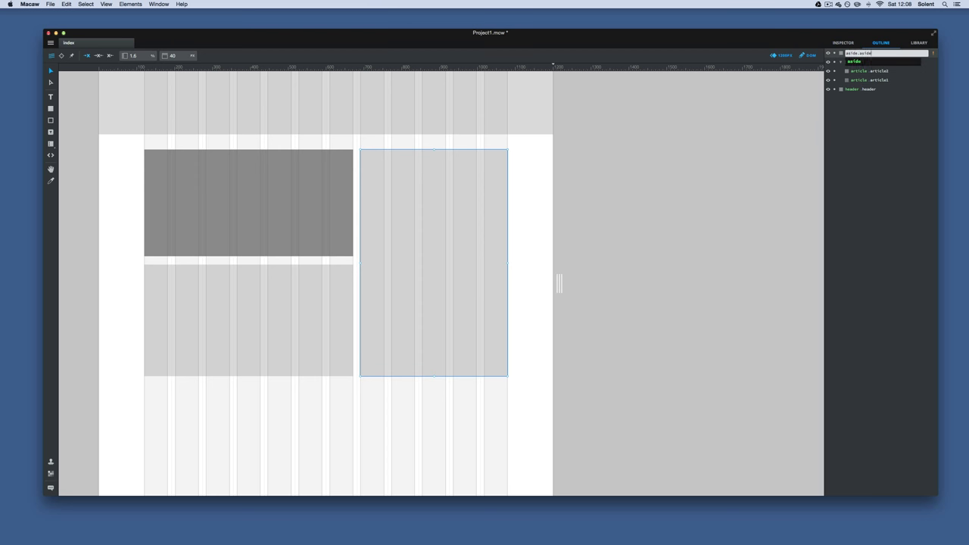
text(e)
key(Return)
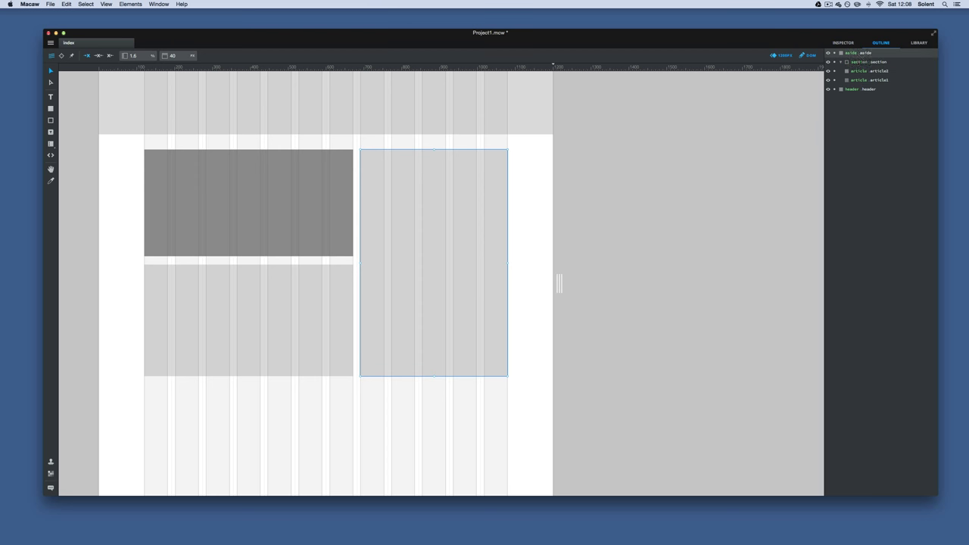
- Collapse the section's two articles in the outline and select the header
click(841, 62)
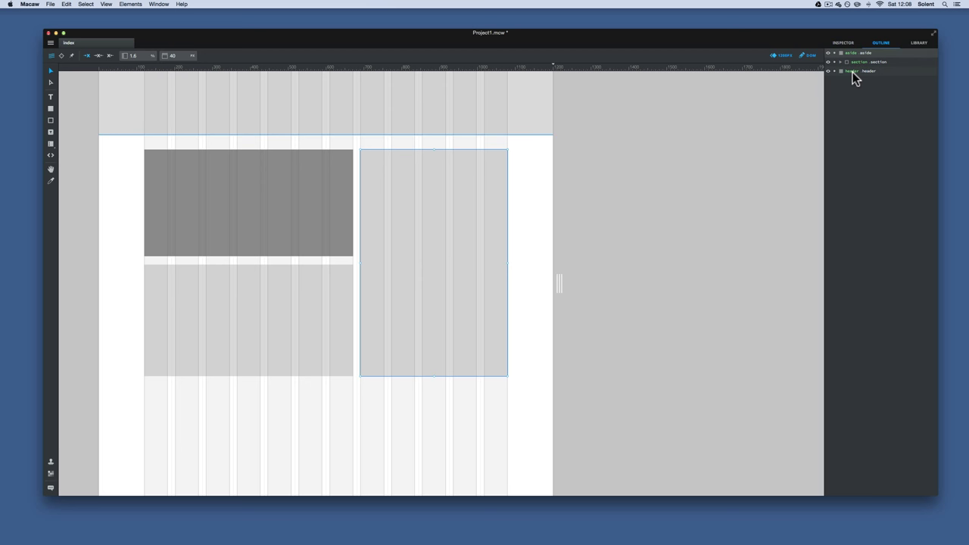
click(852, 71)
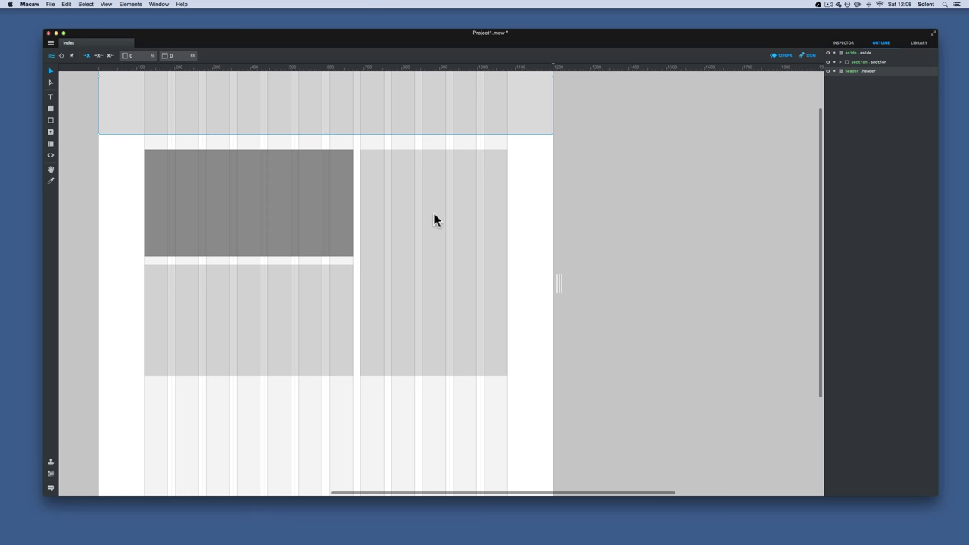
scroll(434, 220, down, 2)
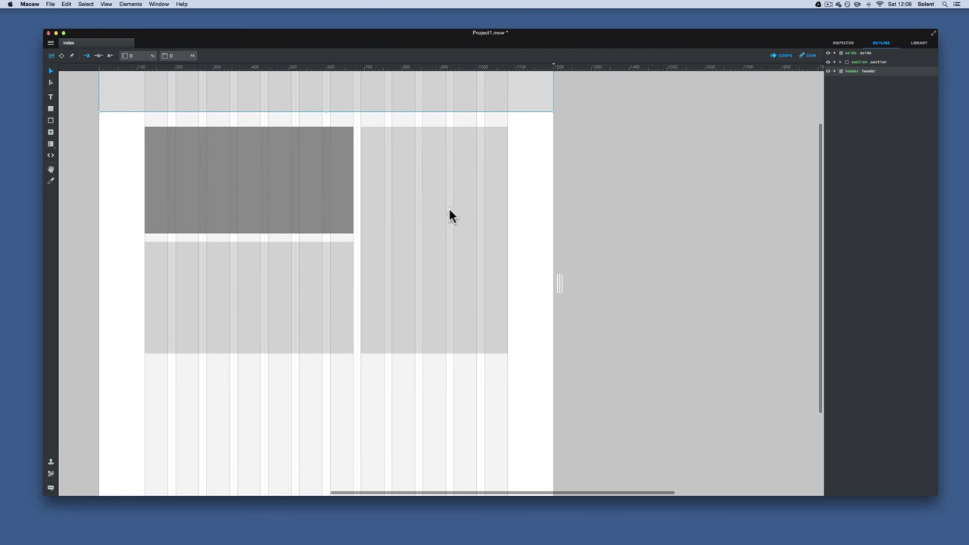
click(828, 4)
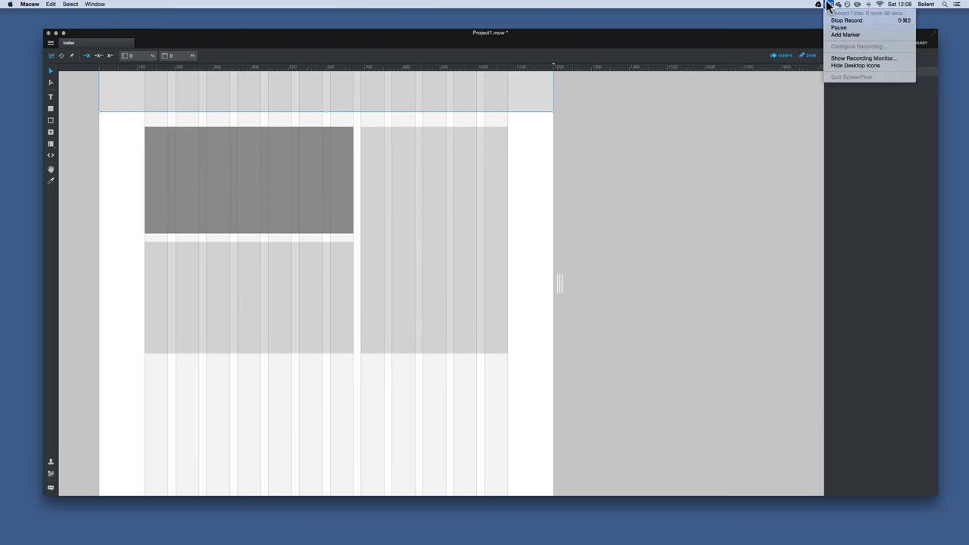
click(831, 22)
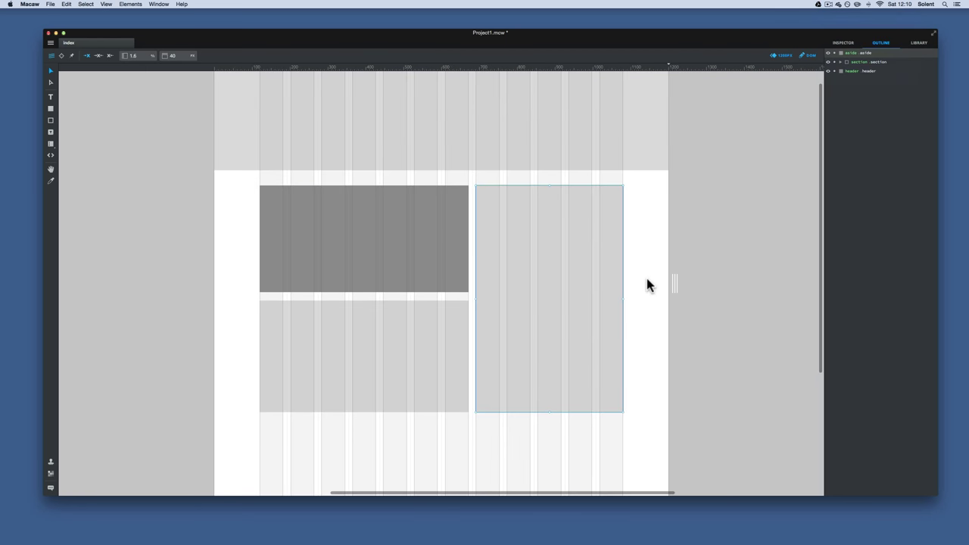
- Draw a full-width container about 61 px below the section and the aside, spanning the whole page
scroll(647, 279, down, 2)
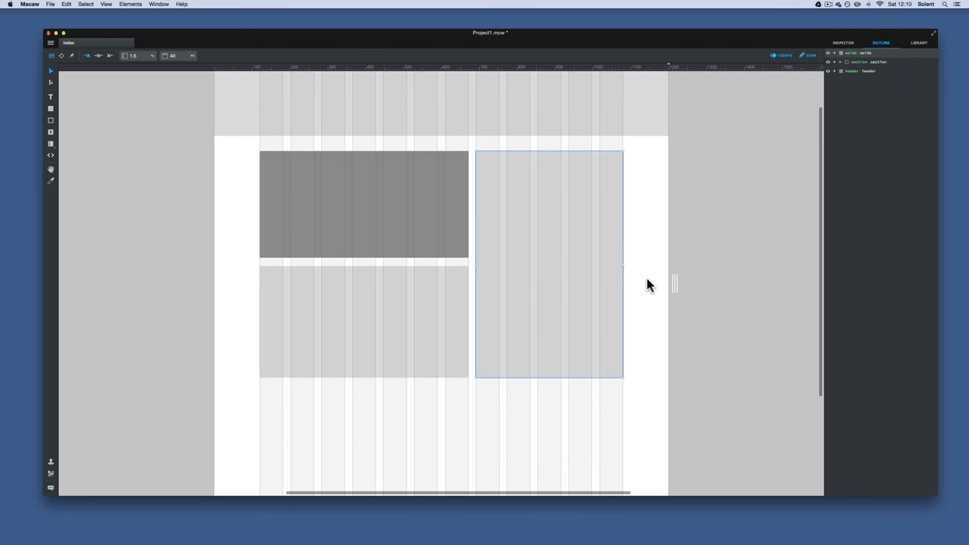
scroll(641, 284, down, 1)
click(51, 108)
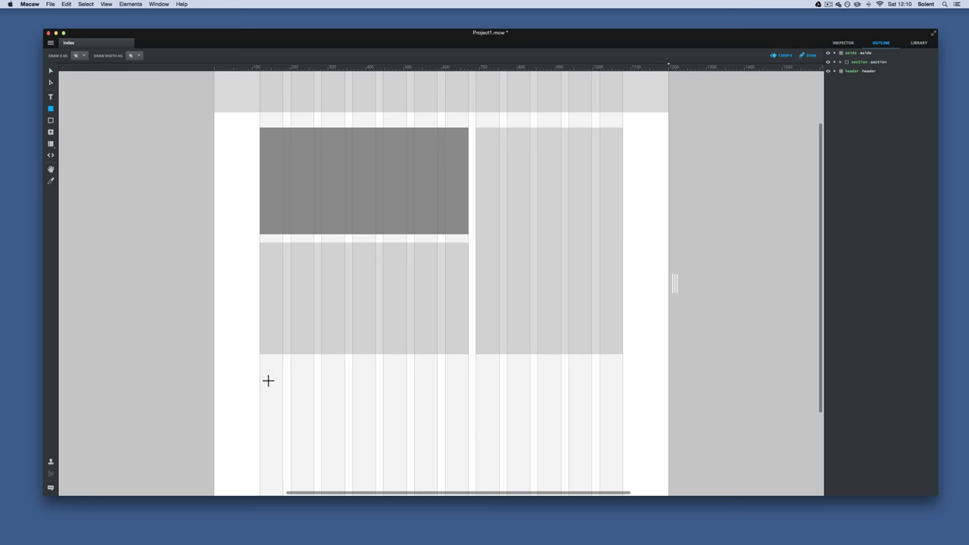
mouse_move(215, 377)
mouse_down()
mouse_move(608, 437)
mouse_move(667, 464)
mouse_up()
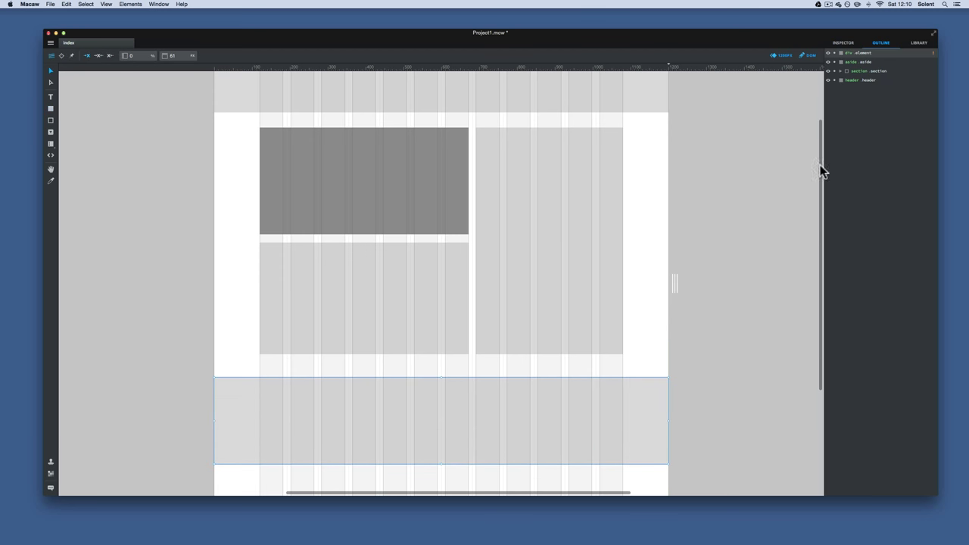
- Rename the new full-width container at the bottom of the page as footer.footer
double_click(861, 53)
text(fo)
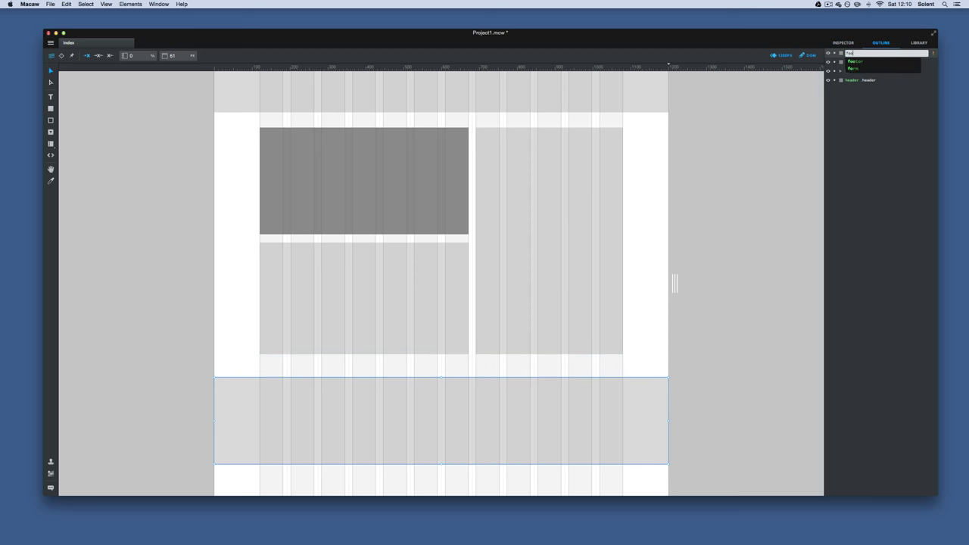
text(oter.footer)
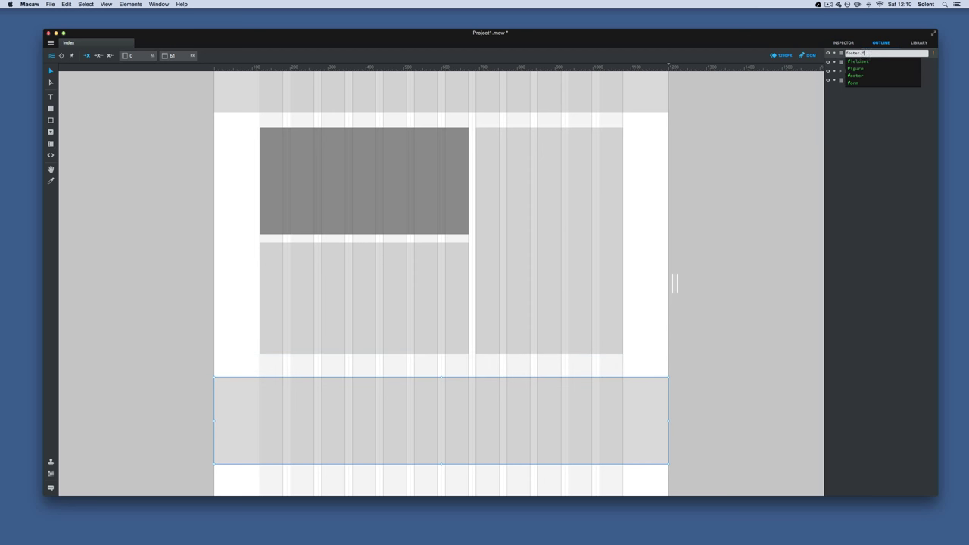
key(Return)
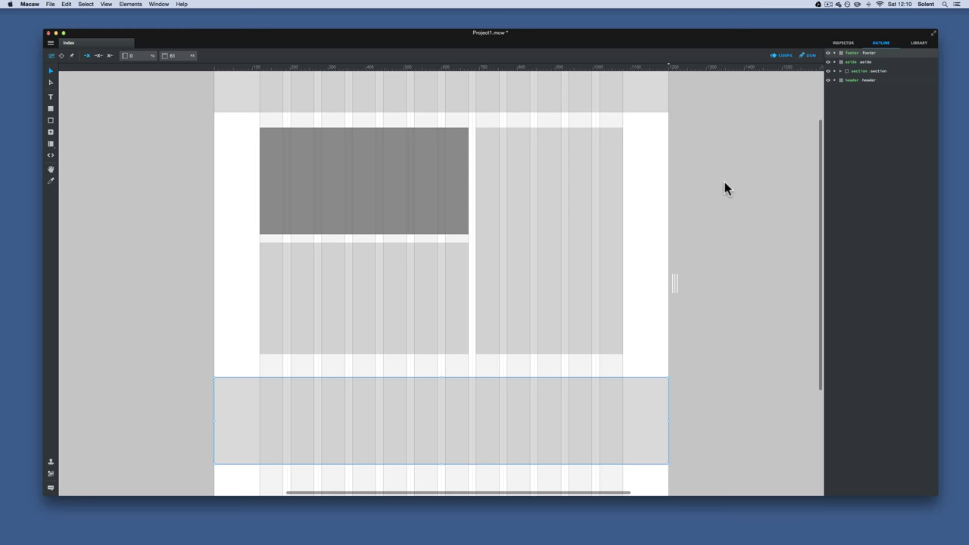
scroll(606, 175, up, 3)
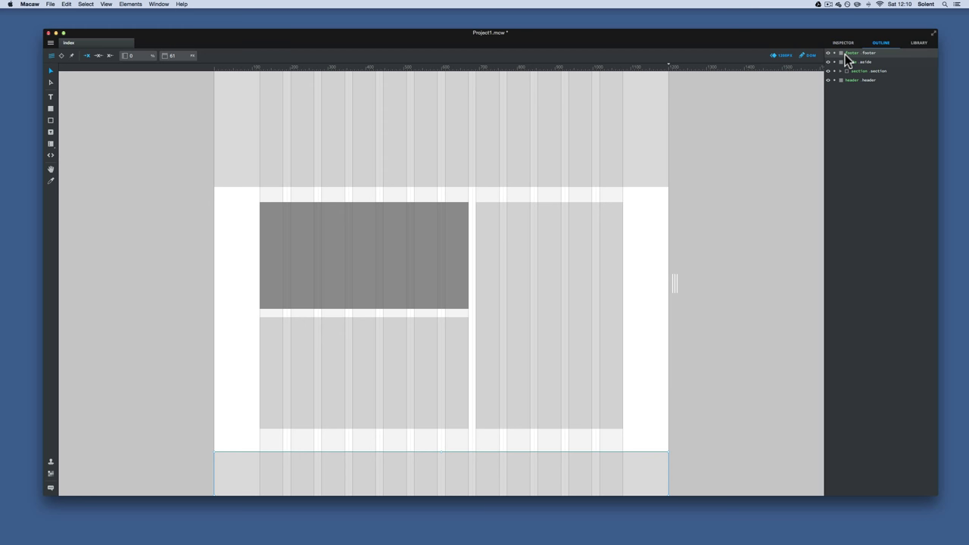
- Move the header to the top of the outline, above the footer, aside and section
click(584, 236)
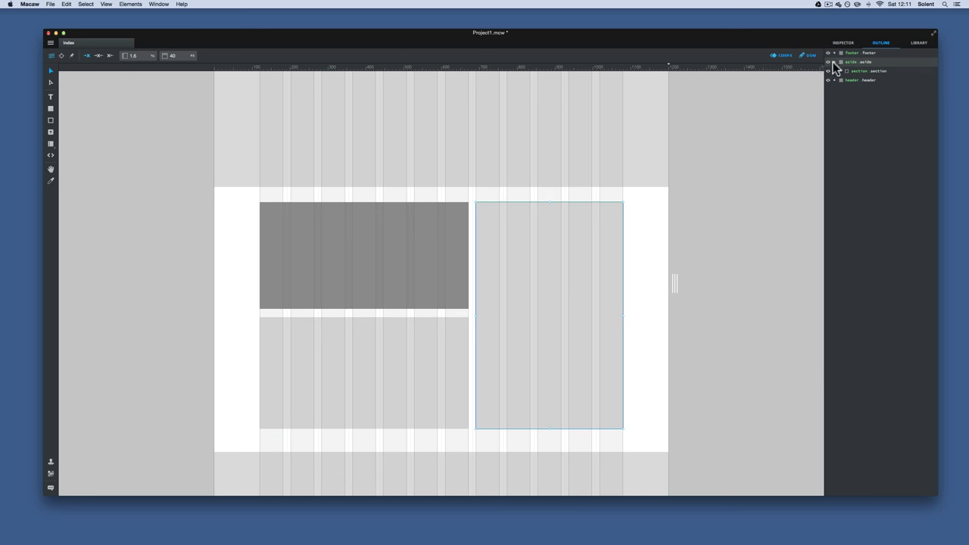
scroll(733, 172, down, 3)
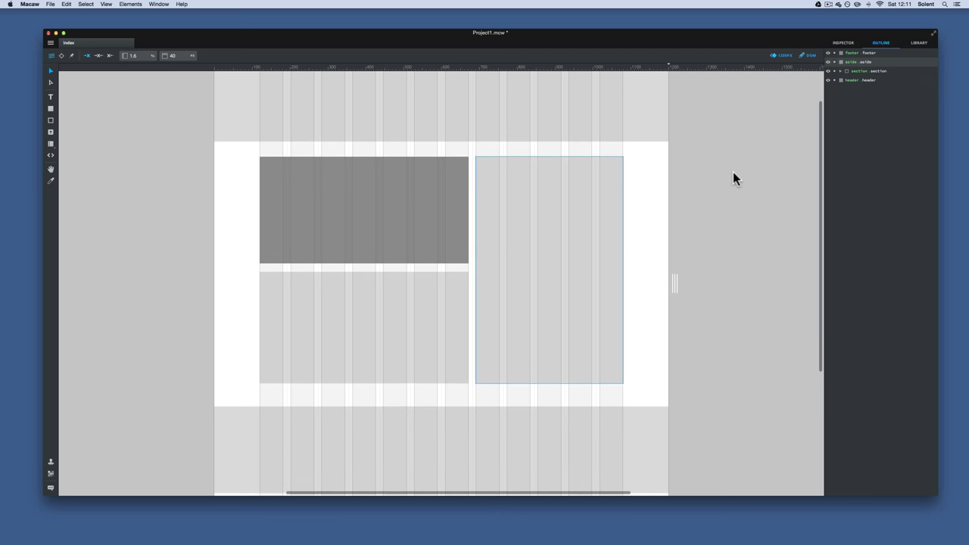
scroll(733, 172, up, 3)
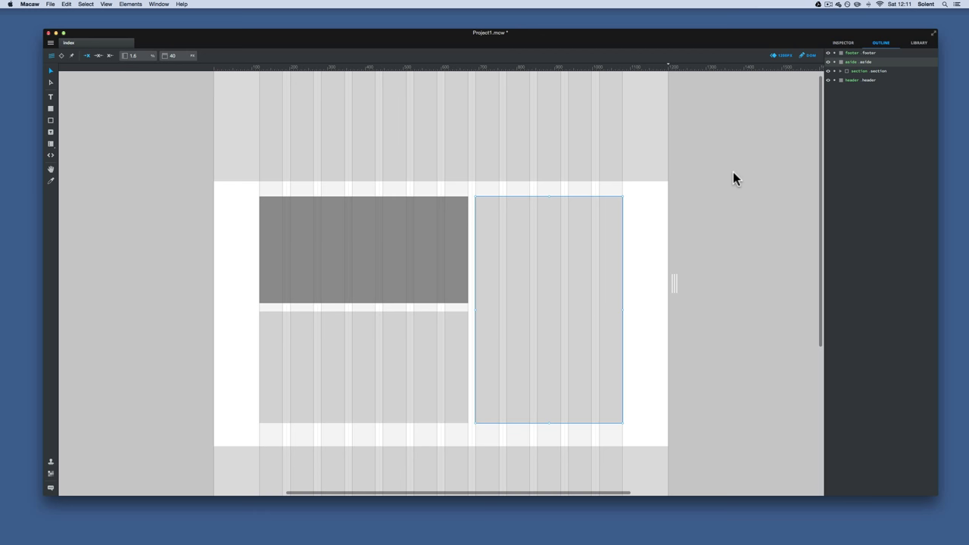
scroll(753, 156, right, 1)
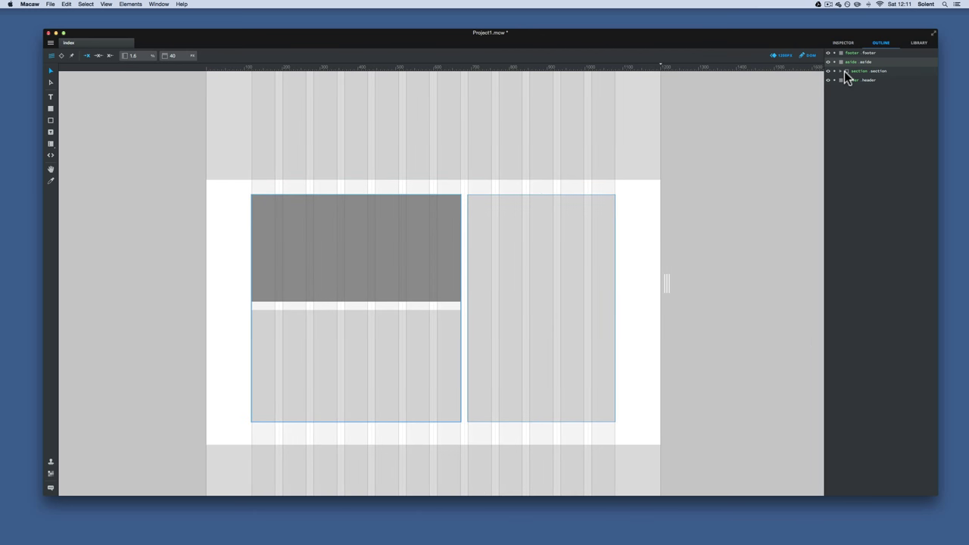
click(845, 52)
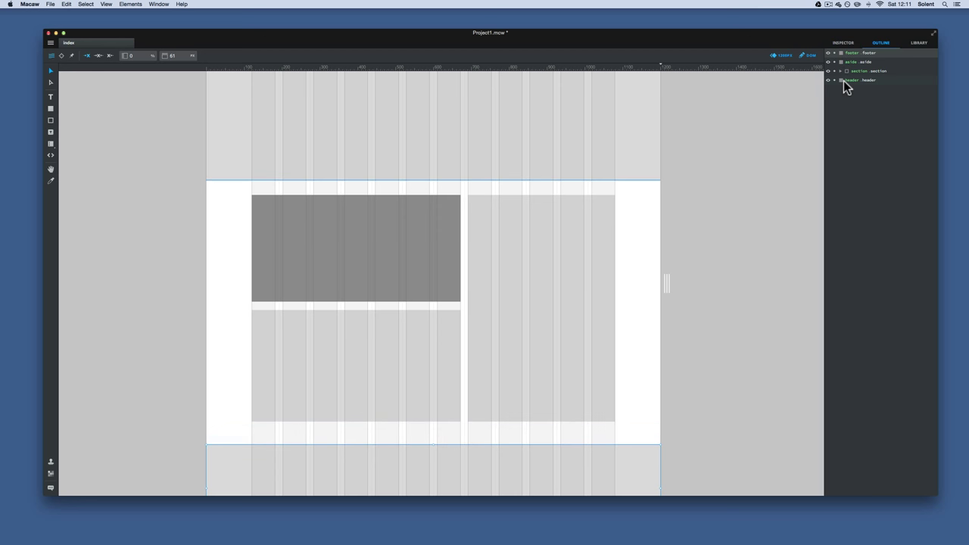
click(842, 81)
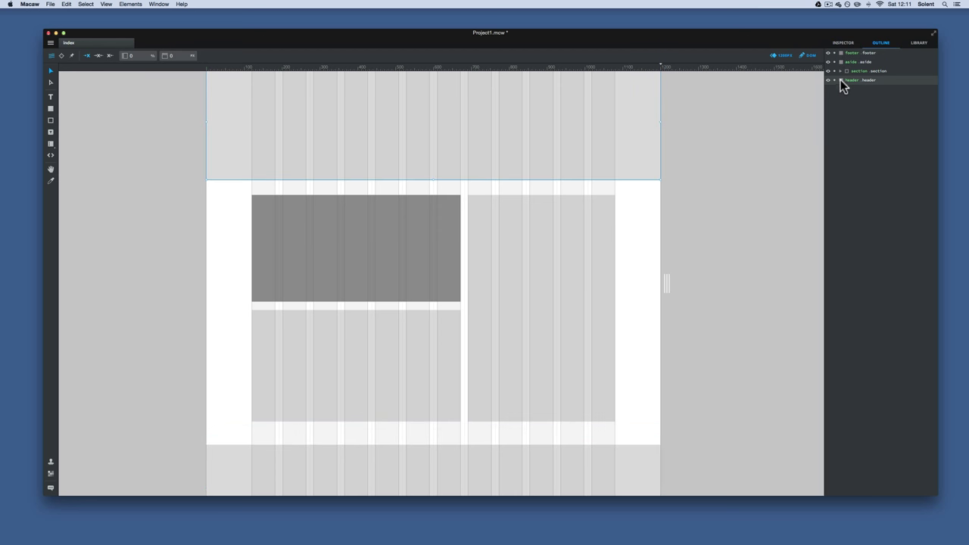
drag(841, 80, 840, 50)
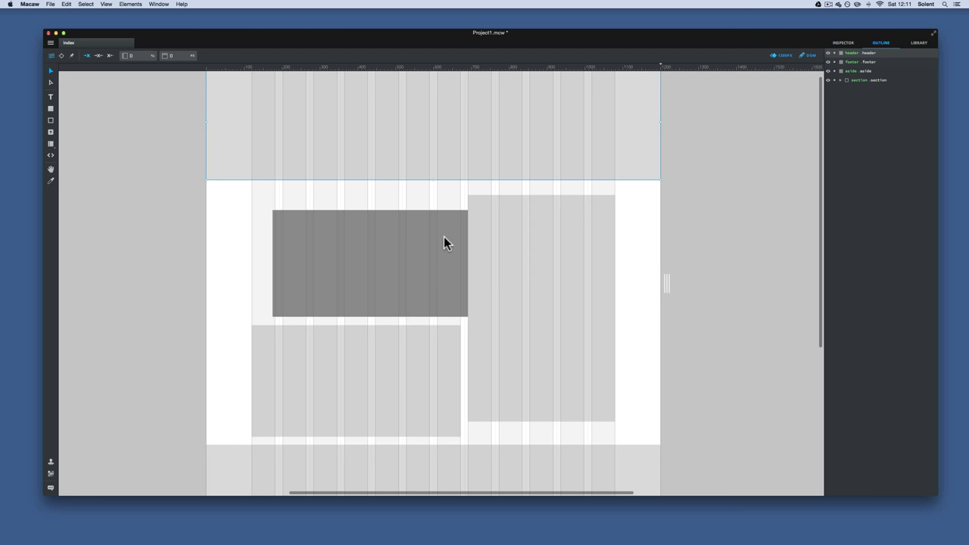
- Move the footer to the end of the outline and place the aside below the section
click(841, 61)
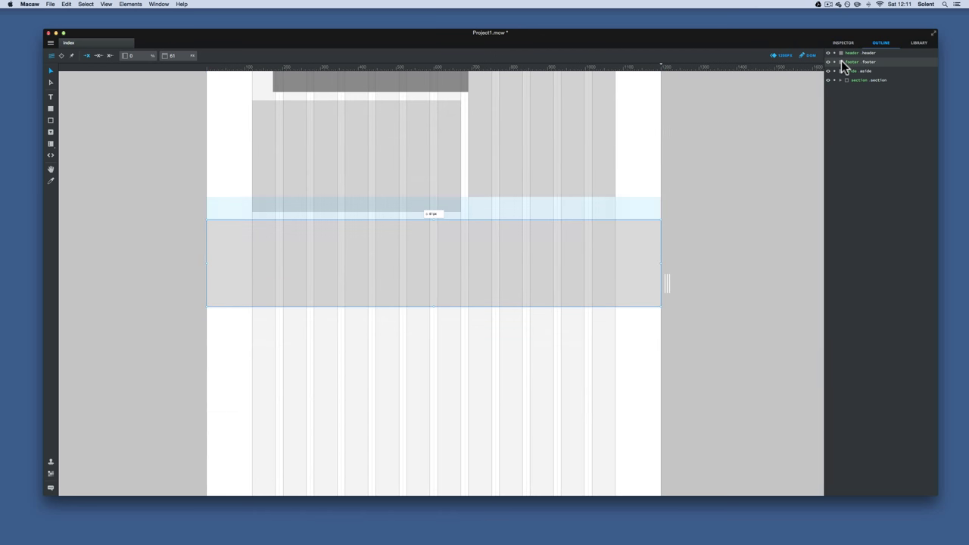
drag(841, 60, 841, 82)
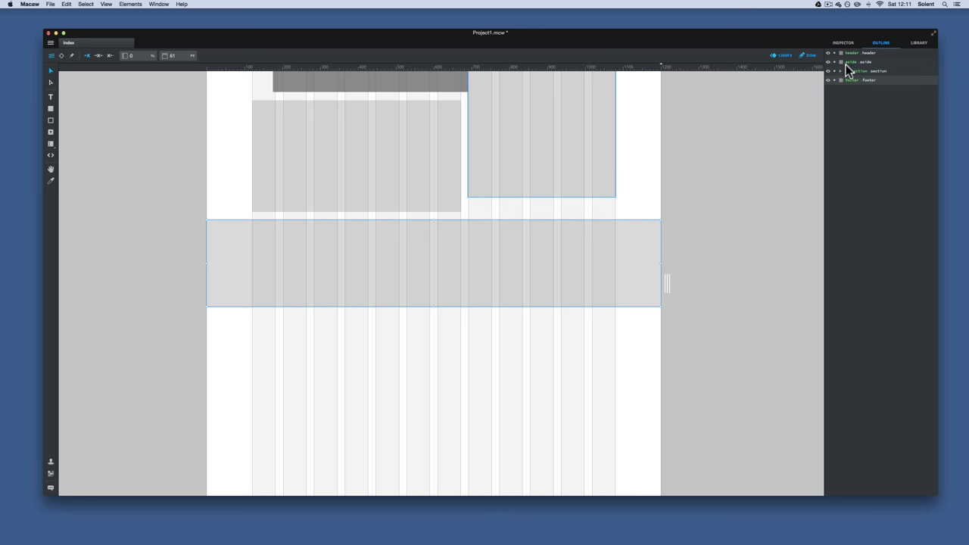
drag(841, 61, 841, 72)
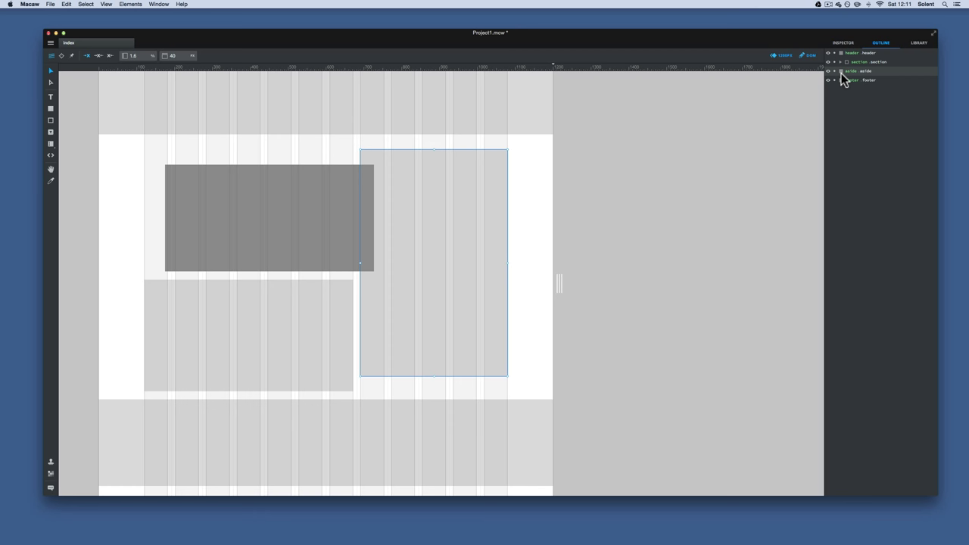
- Expand the section in the outline and move article1 above article2 inside it
click(845, 61)
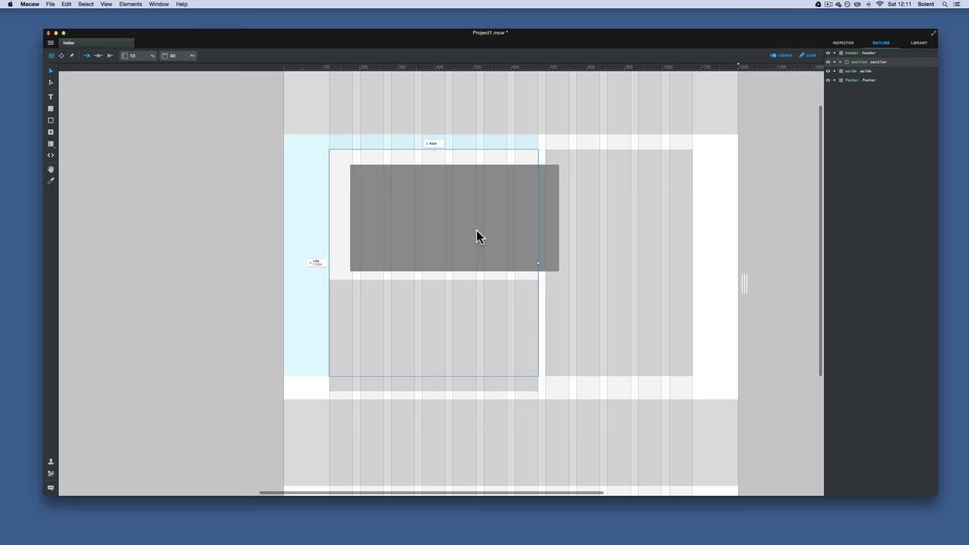
click(841, 62)
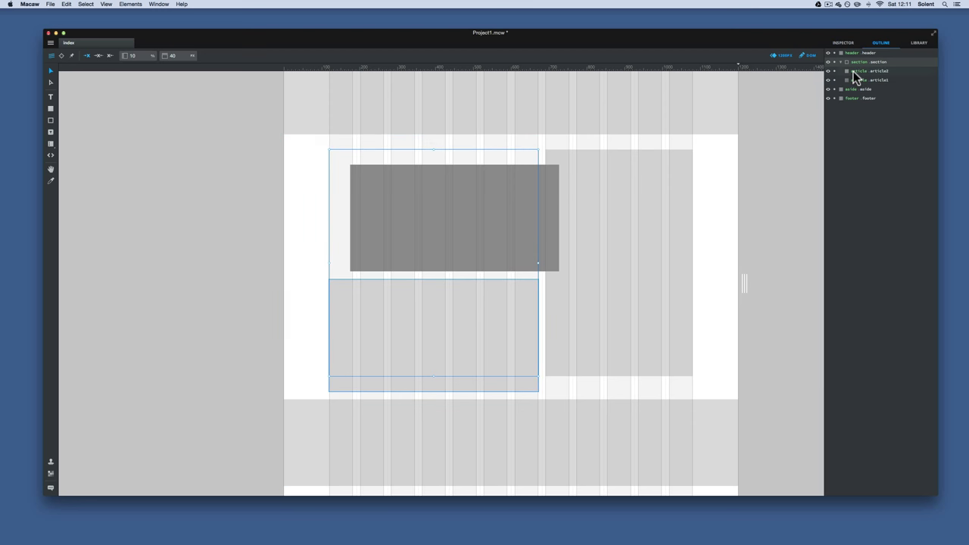
click(856, 81)
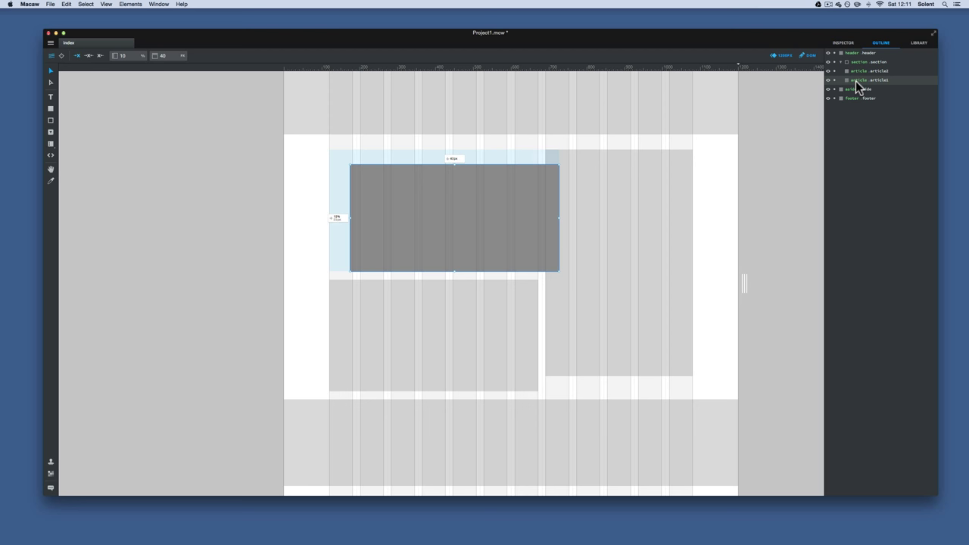
drag(856, 81, 856, 68)
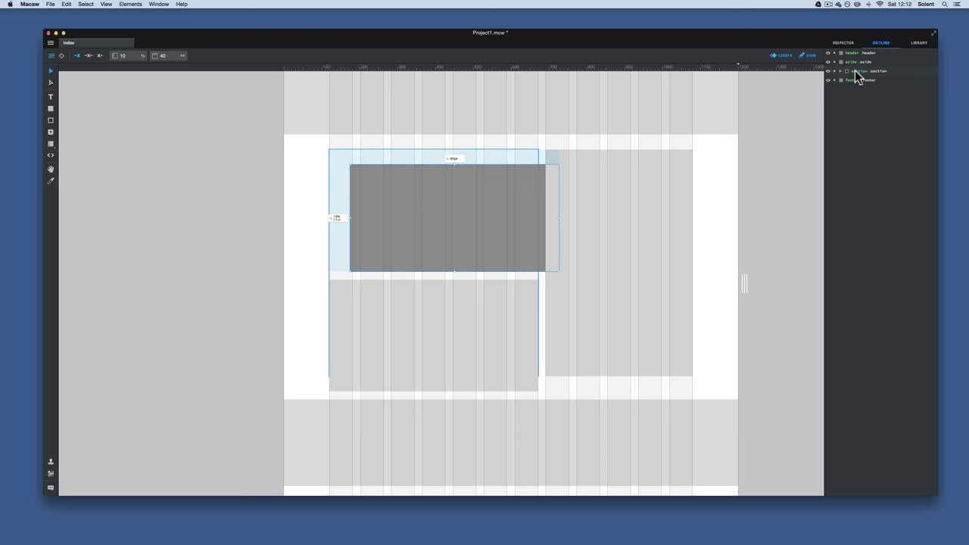
click(842, 71)
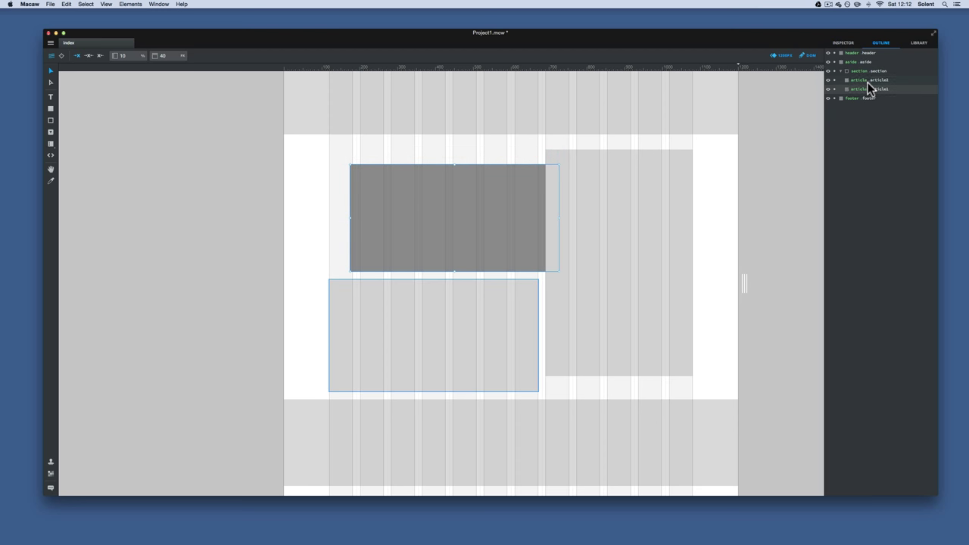
drag(863, 89, 845, 76)
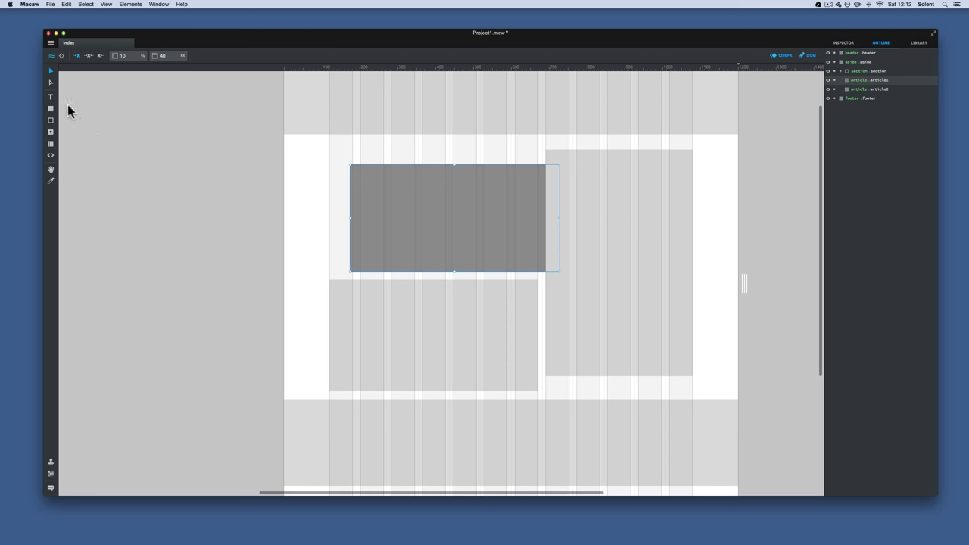
- Nudge article1 to the left on the canvas to a left margin of about 6.37%, and deselect it
click(51, 81)
key(Left)
key(Left)
key(Left)
key(Left)
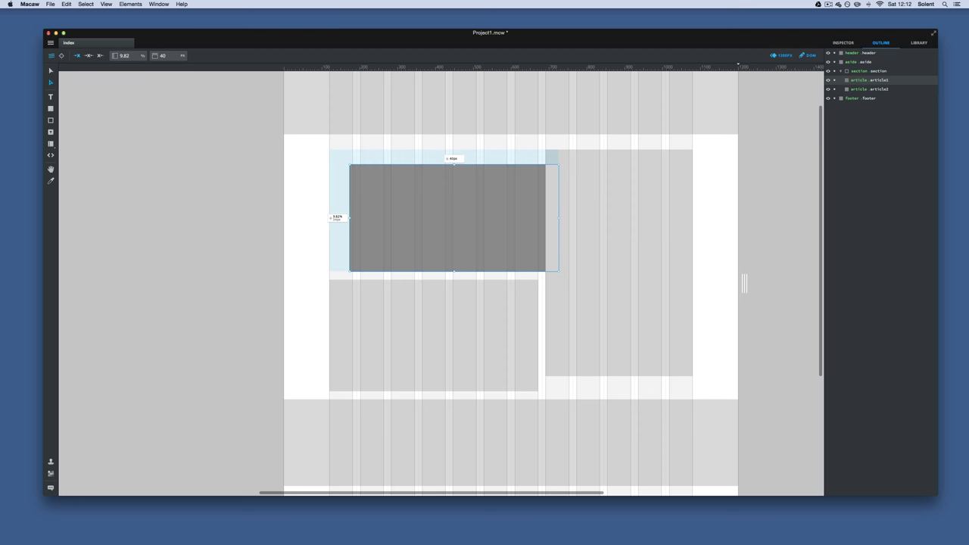
key(Left)
key(Left)
key(Left)
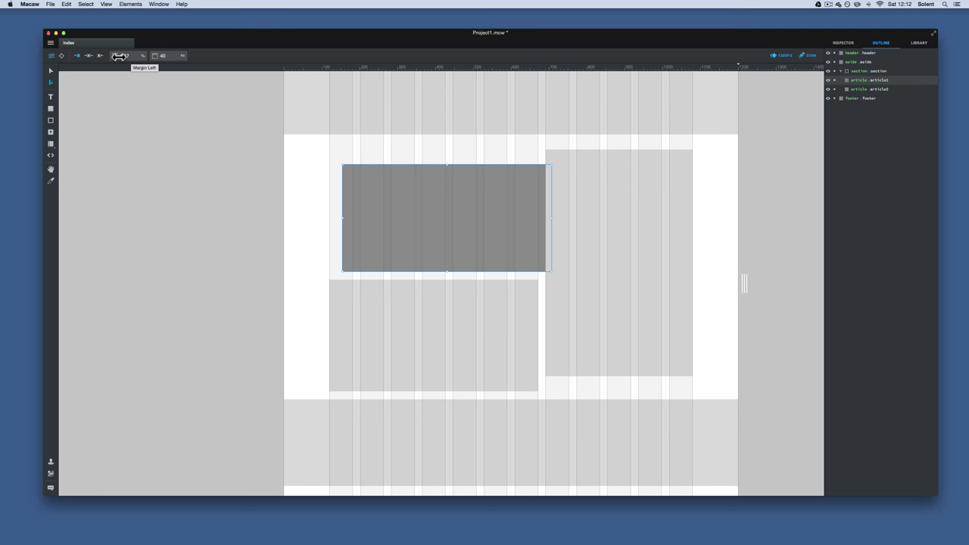
key(Escape)
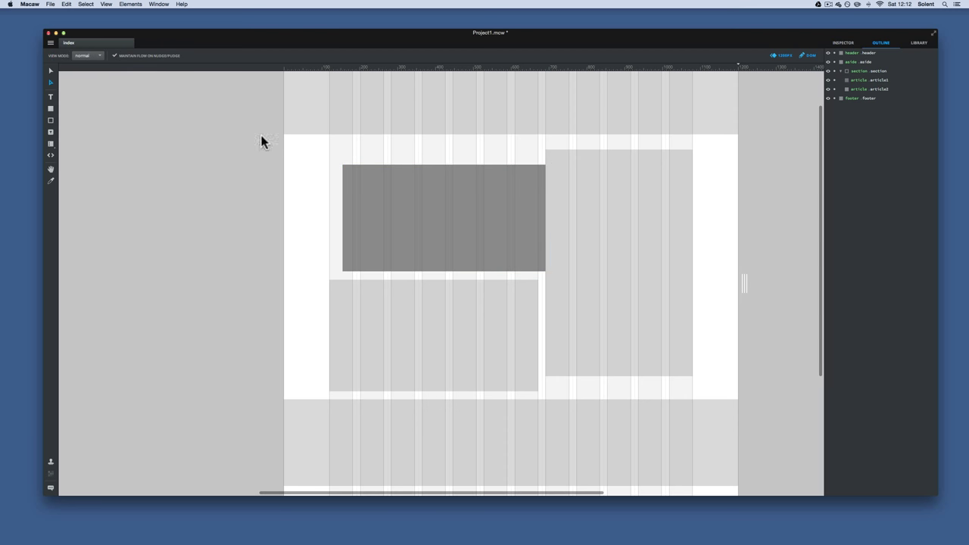
- Switch the canvas view mode to outline and select article1
click(102, 57)
click(96, 66)
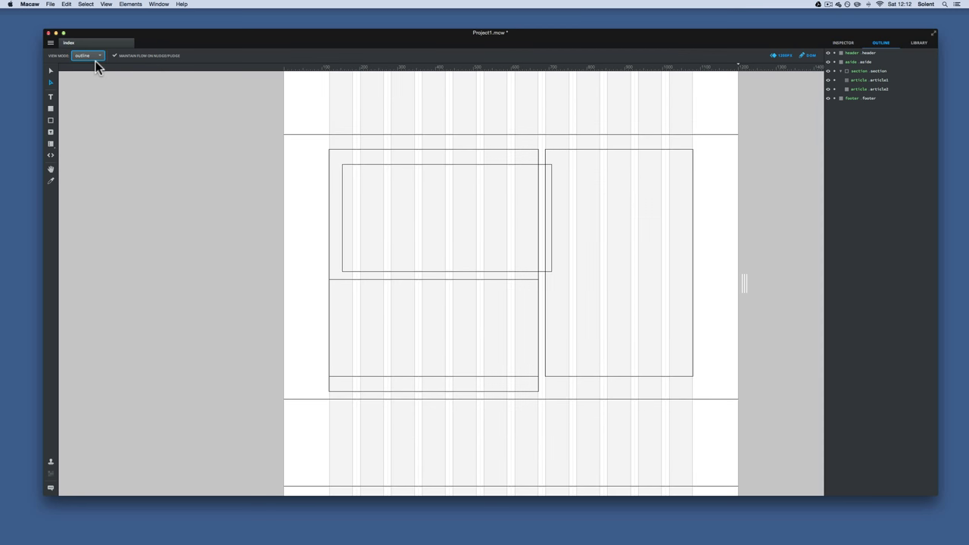
click(380, 163)
click(861, 80)
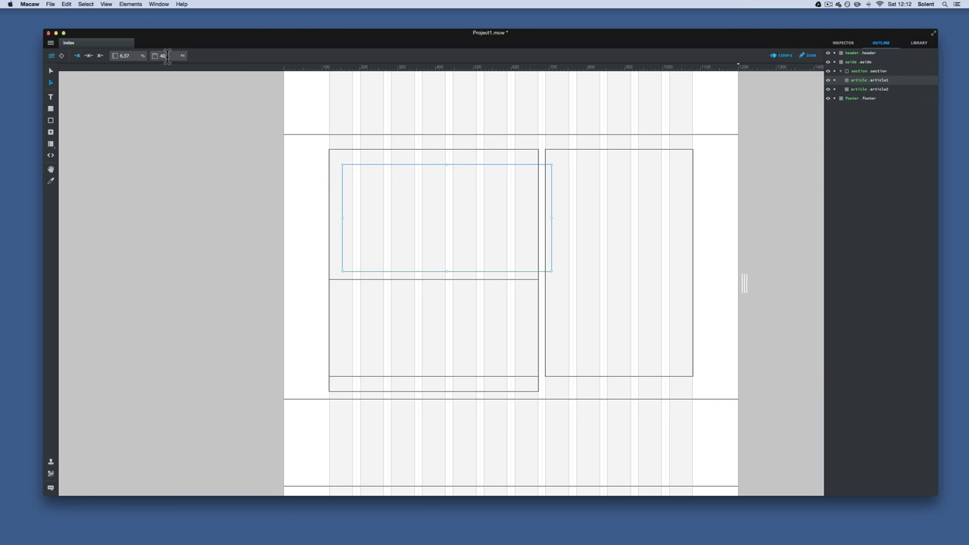
- Set article1's left margin to 0% and its top margin to 0 px
click(120, 56)
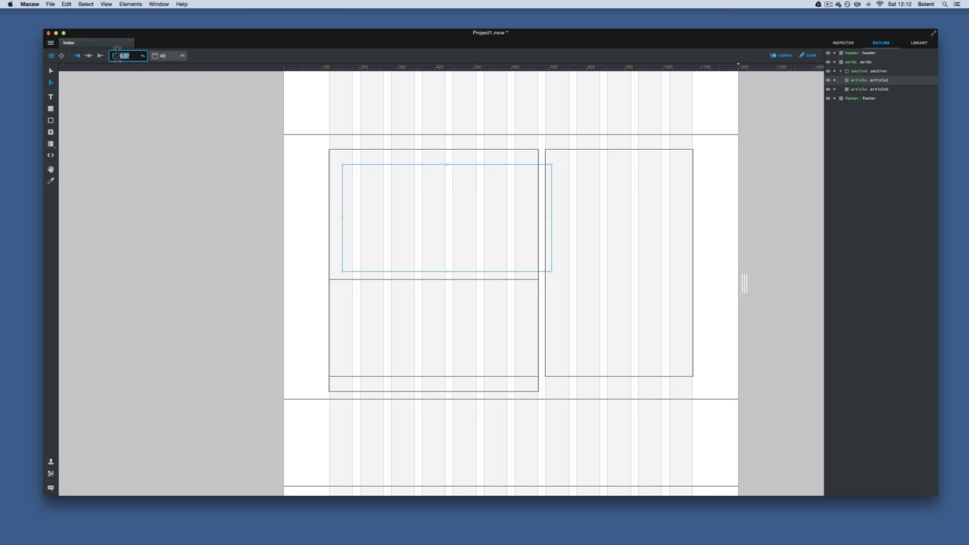
text(0)
key(Return)
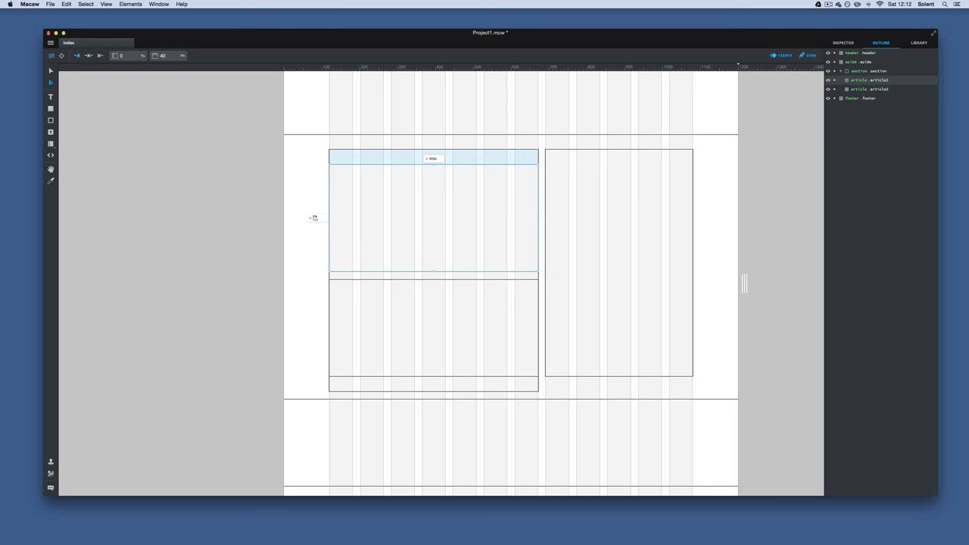
click(160, 55)
text(0)
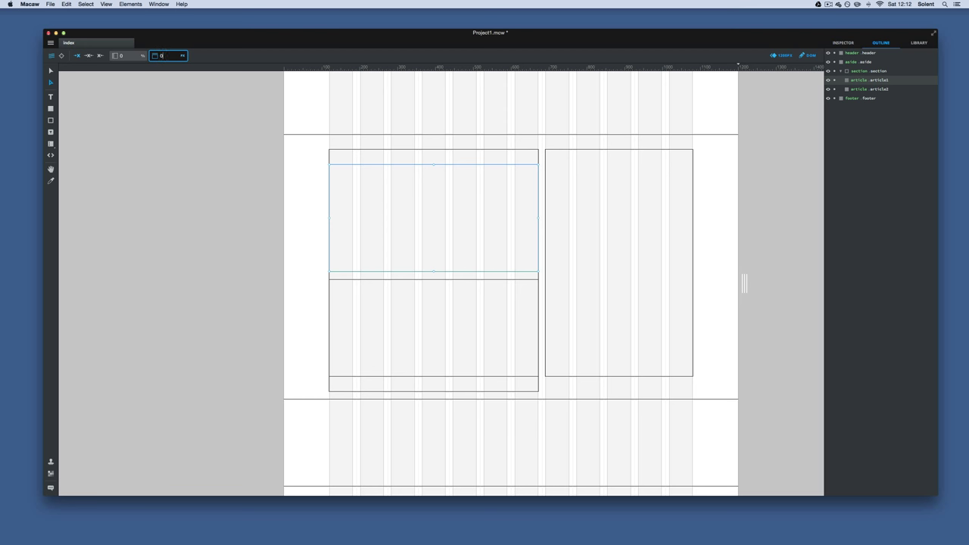
key(Return)
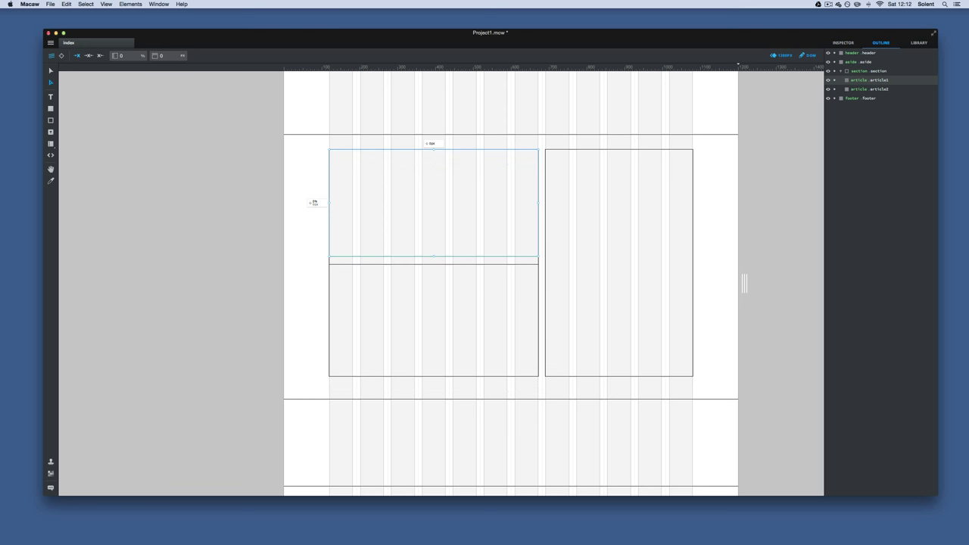
- Examine the margins and positions of article2 and article1 within the section
click(387, 266)
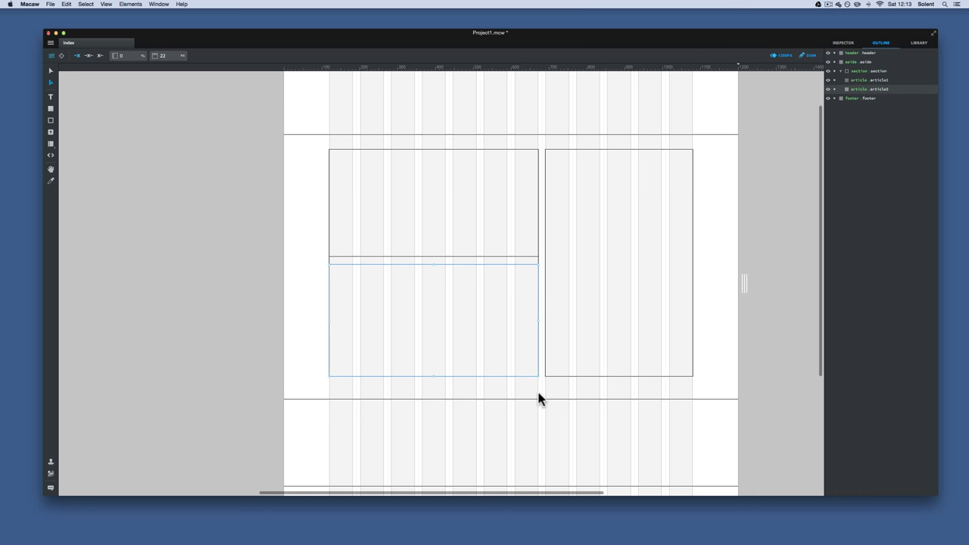
scroll(539, 398, down, 2)
scroll(538, 398, up, 3)
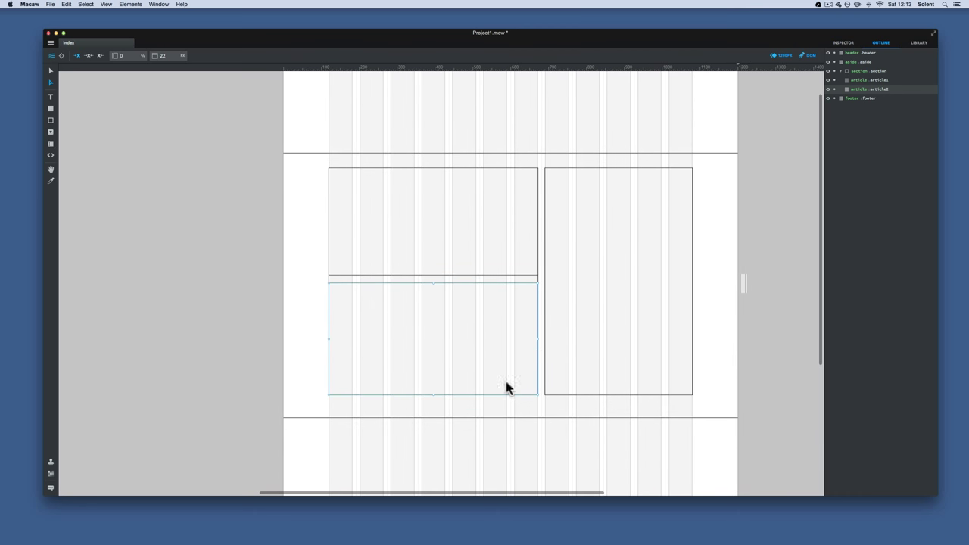
click(449, 228)
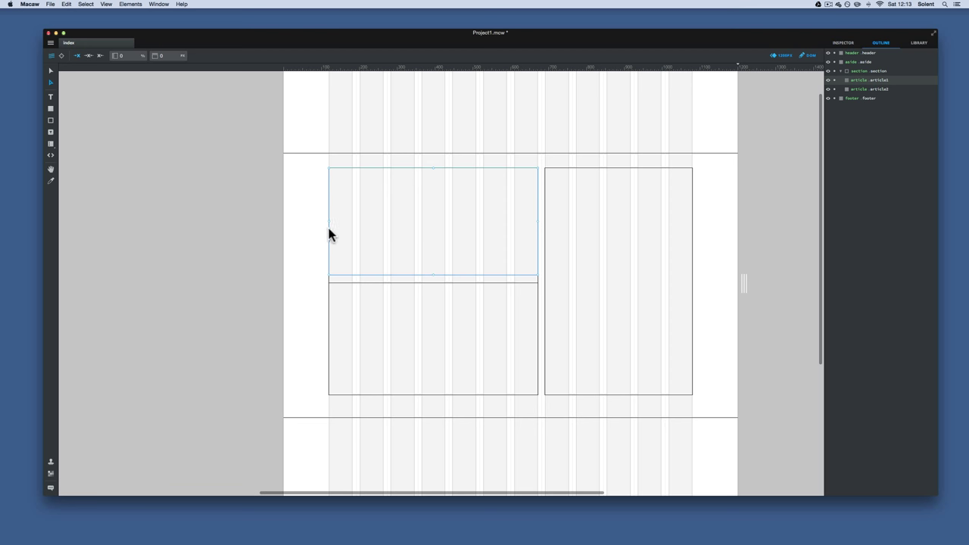
scroll(561, 235, up, 2)
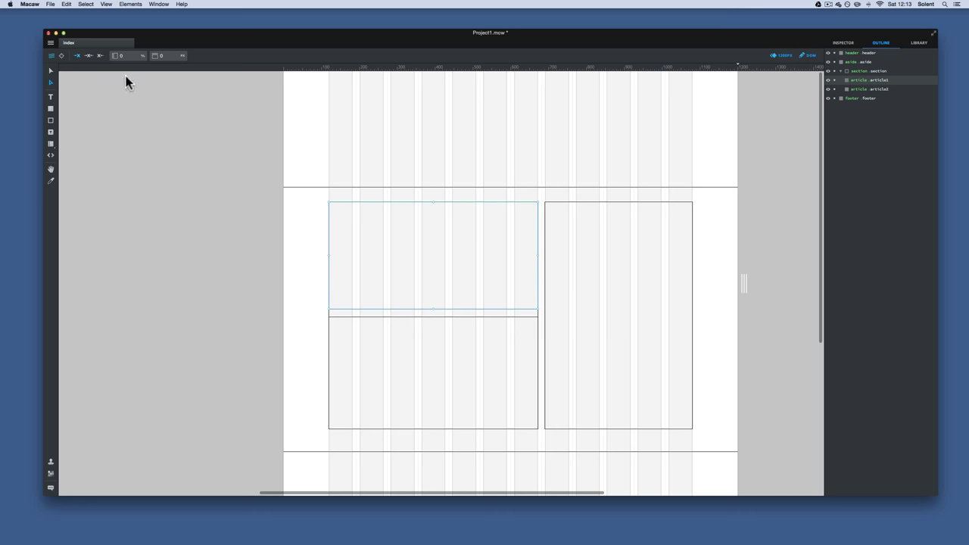
- Deselect article1 and switch the canvas view mode back to normal
click(311, 220)
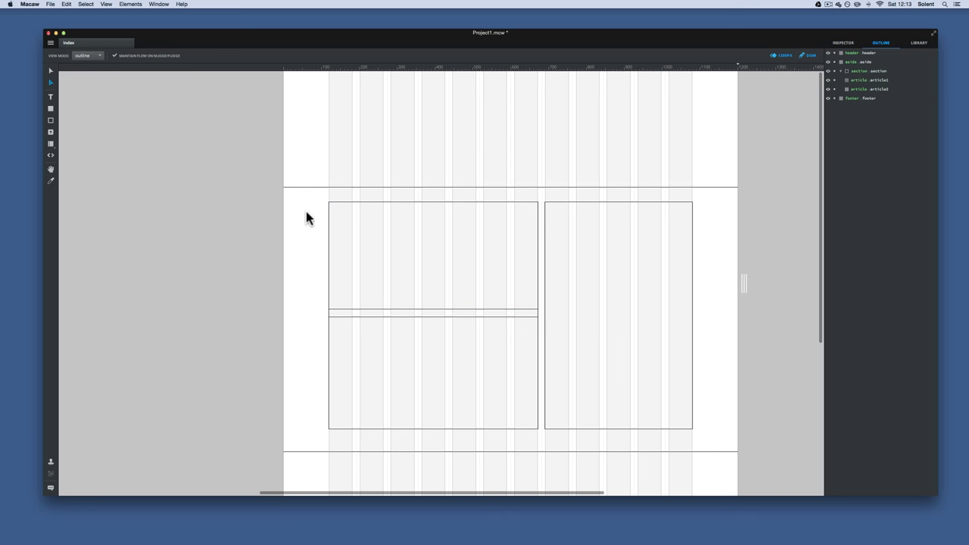
click(98, 56)
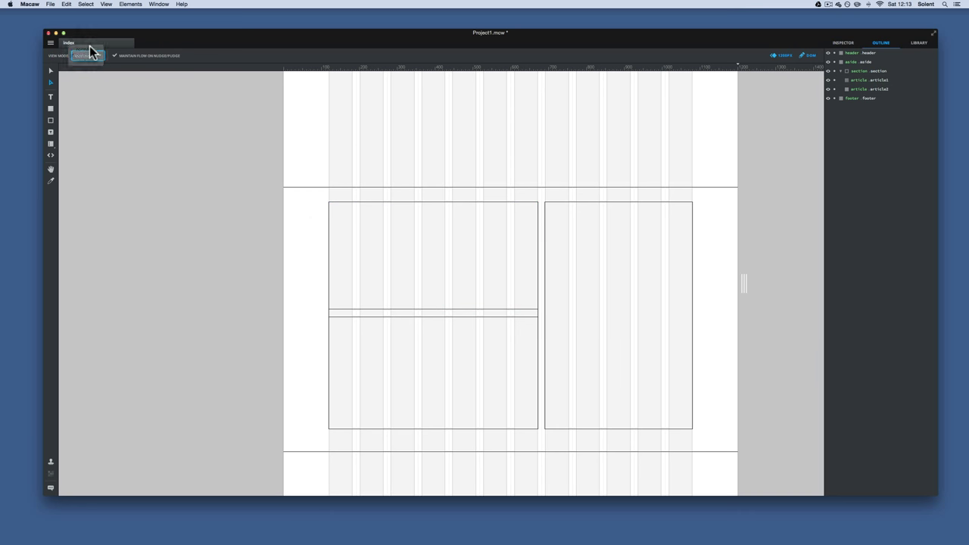
click(89, 50)
scroll(698, 224, down, 3)
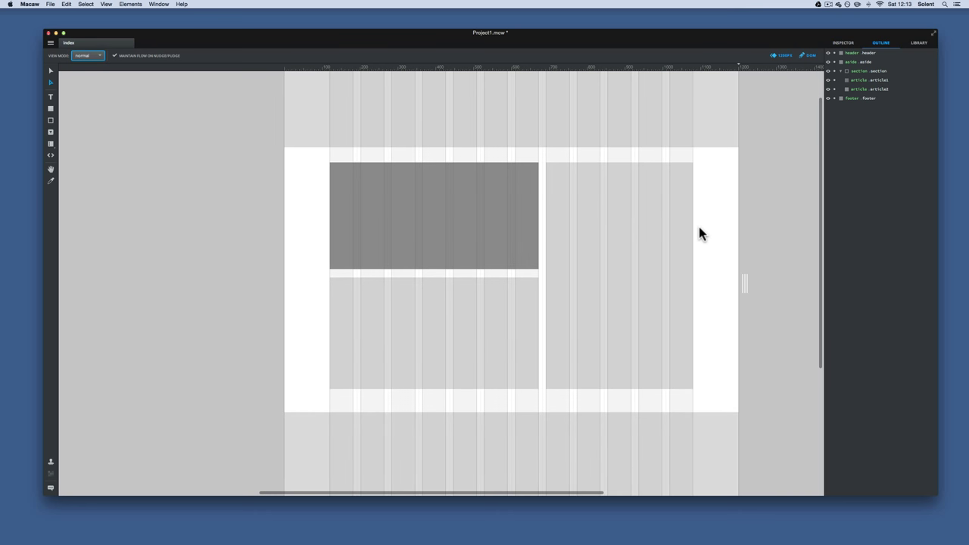
- Save the project and publish the page to its preview
key(super+s)
click(48, 4)
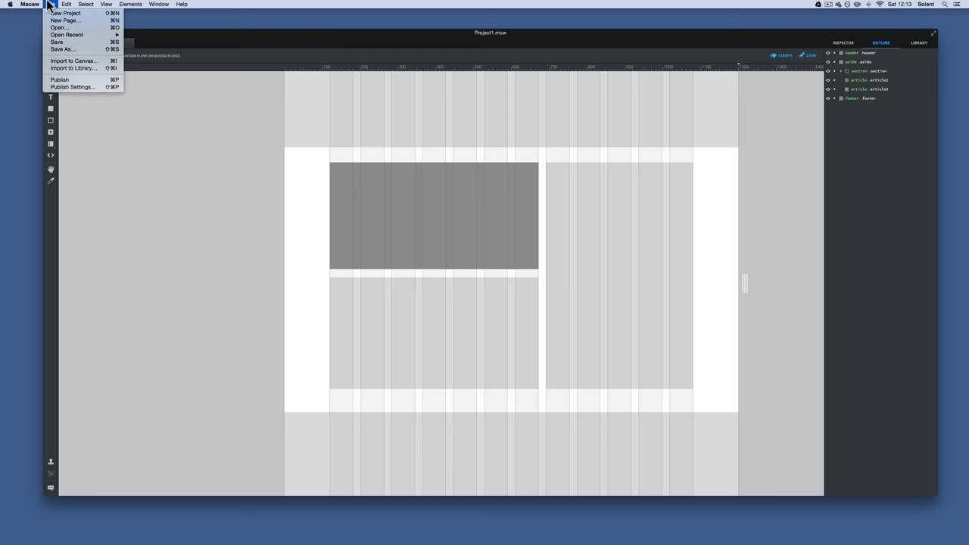
click(49, 4)
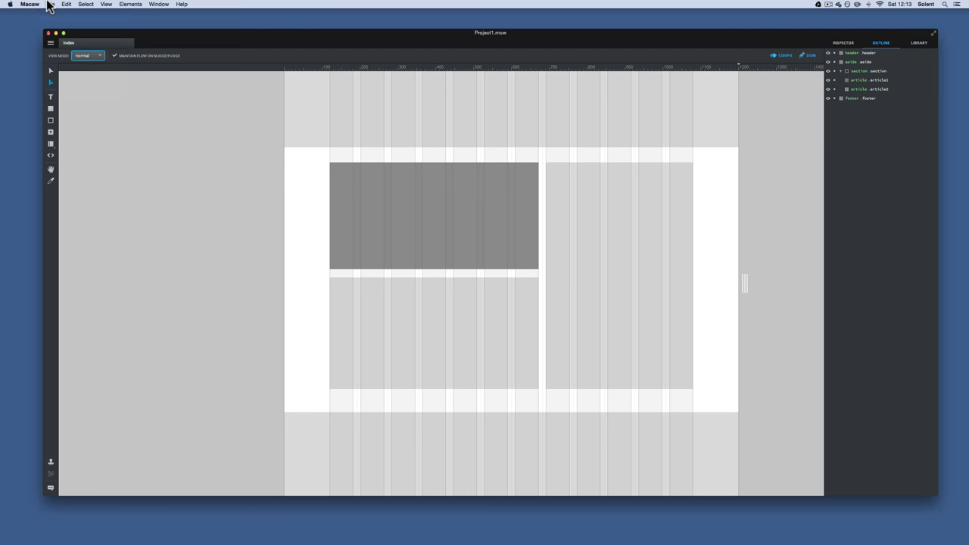
key(super+p)
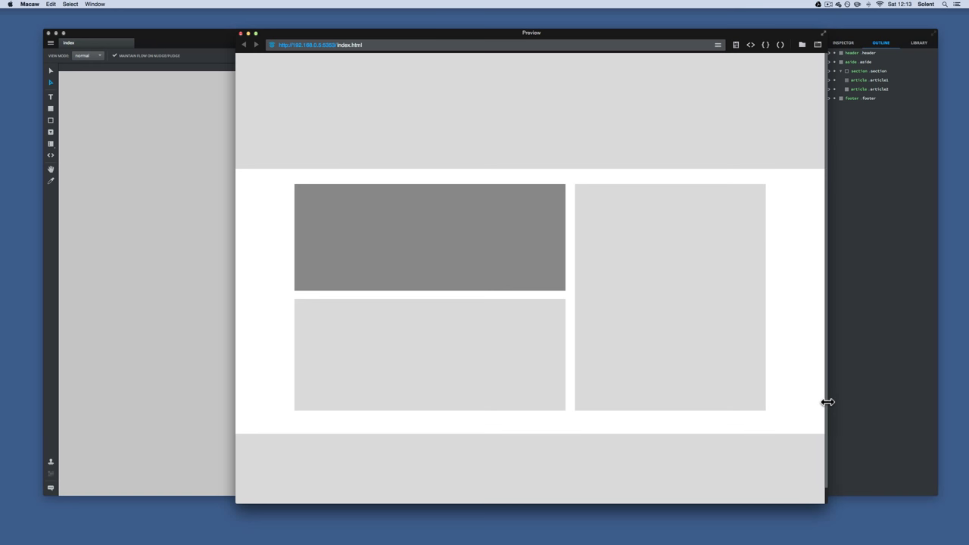
- Widen the preview window to check the page's fluid layout and show the generated HTML source of index.html
drag(827, 400, 850, 393)
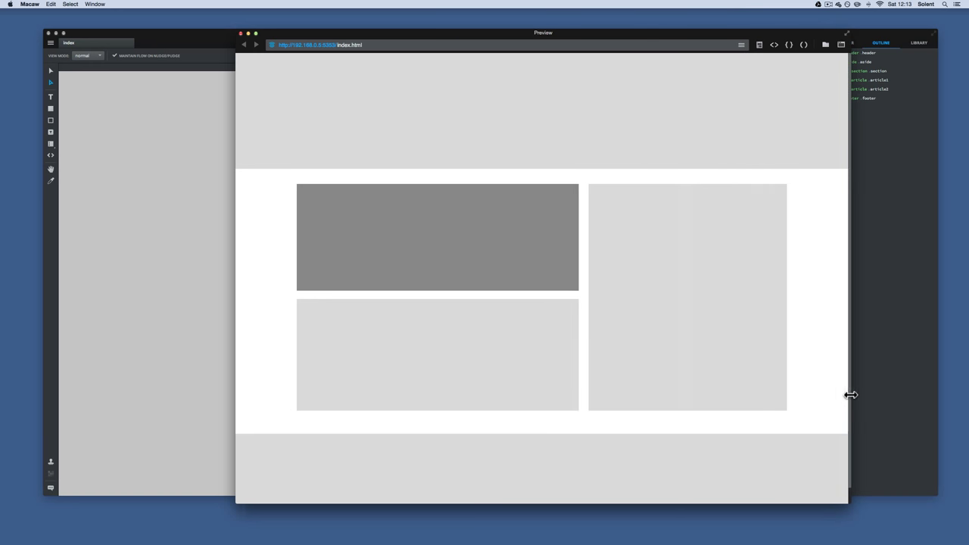
click(774, 45)
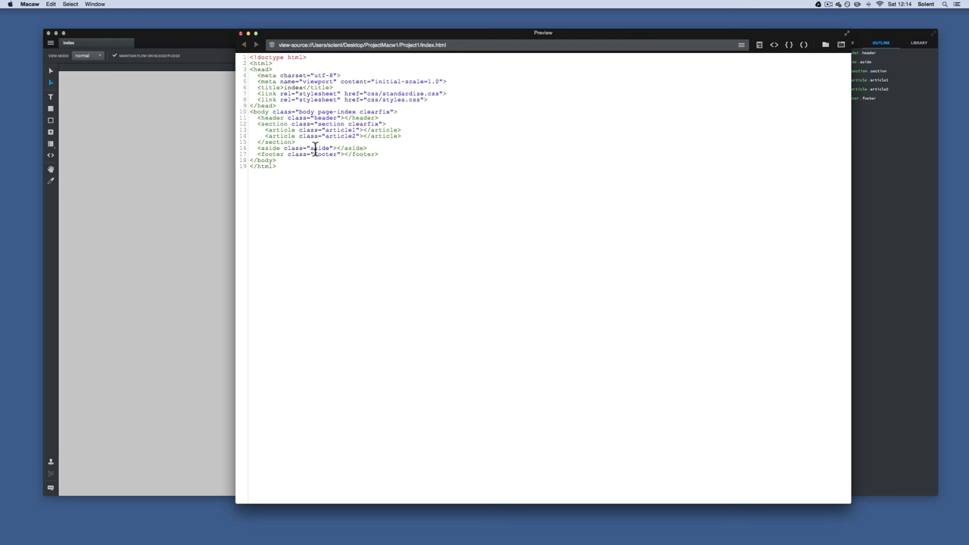
- Show the generated styles.css source and examine the .section rule, including its position and margin declarations
click(789, 45)
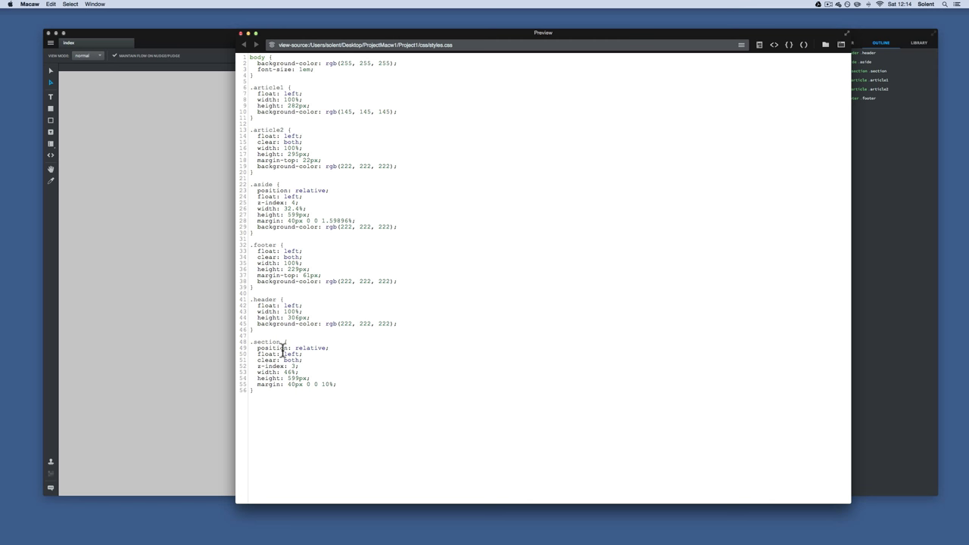
drag(328, 348, 250, 339)
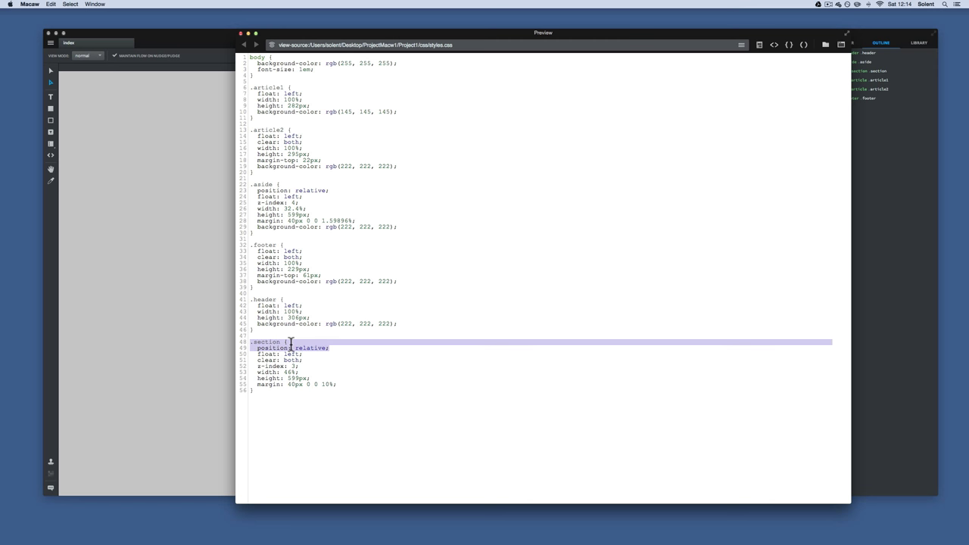
click(328, 283)
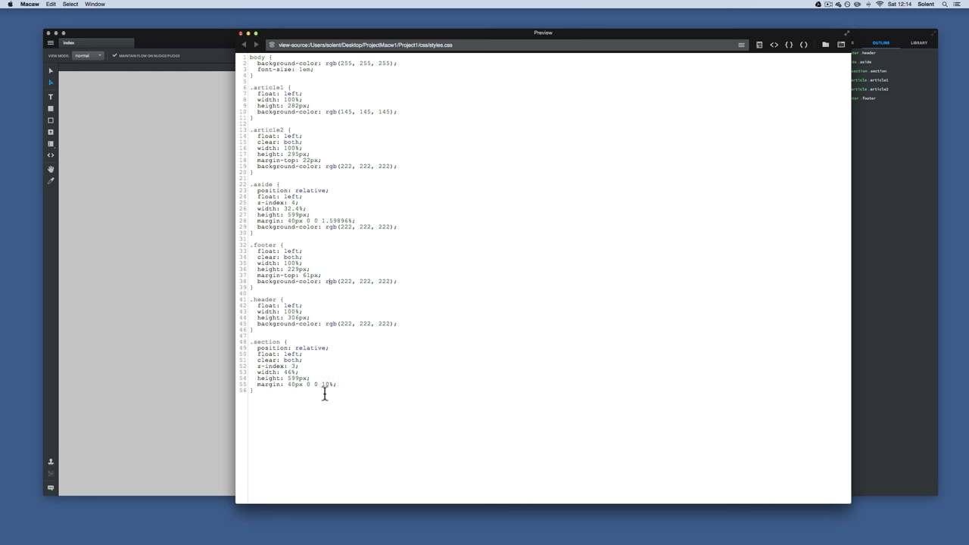
drag(325, 393, 230, 342)
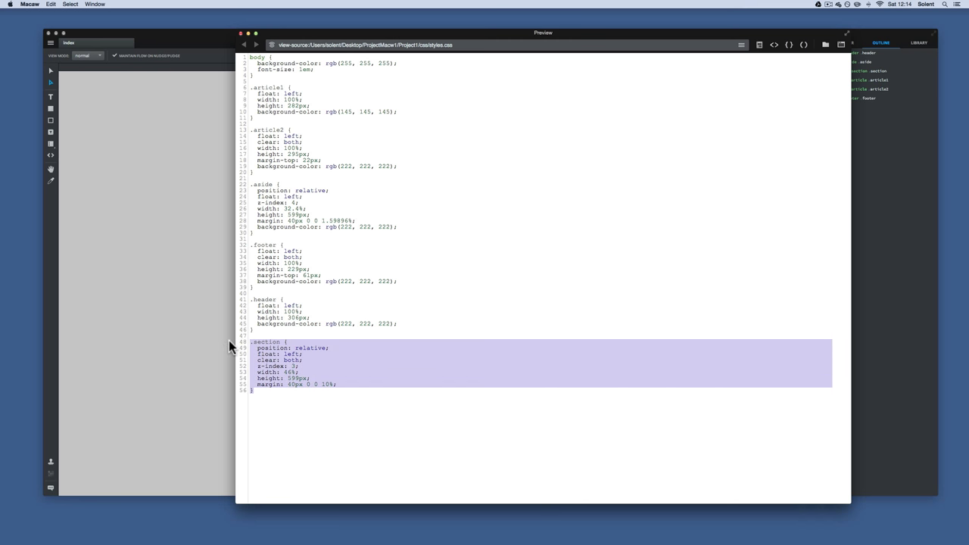
click(305, 314)
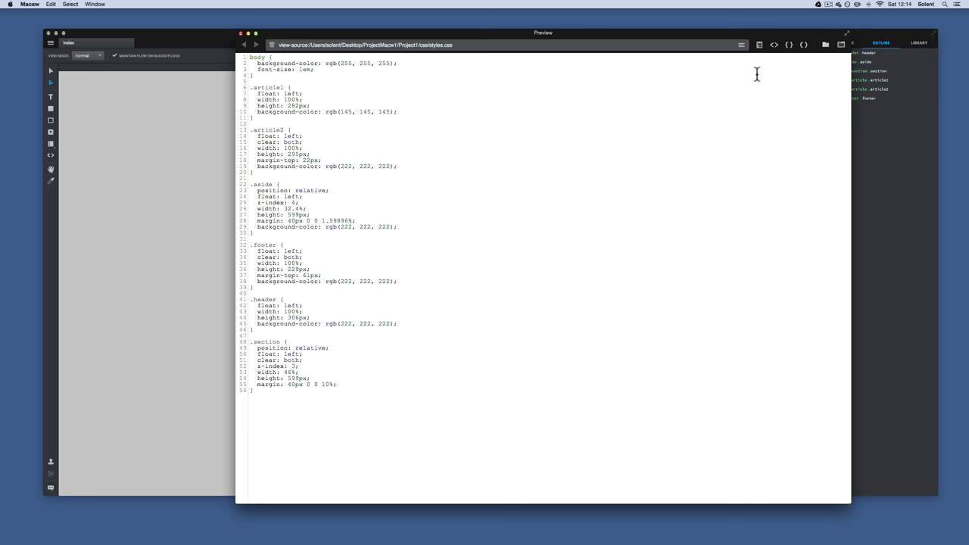
- Open the published Project1 folder in Finder, inspect the files in its css folder, and close the Finder window
click(826, 45)
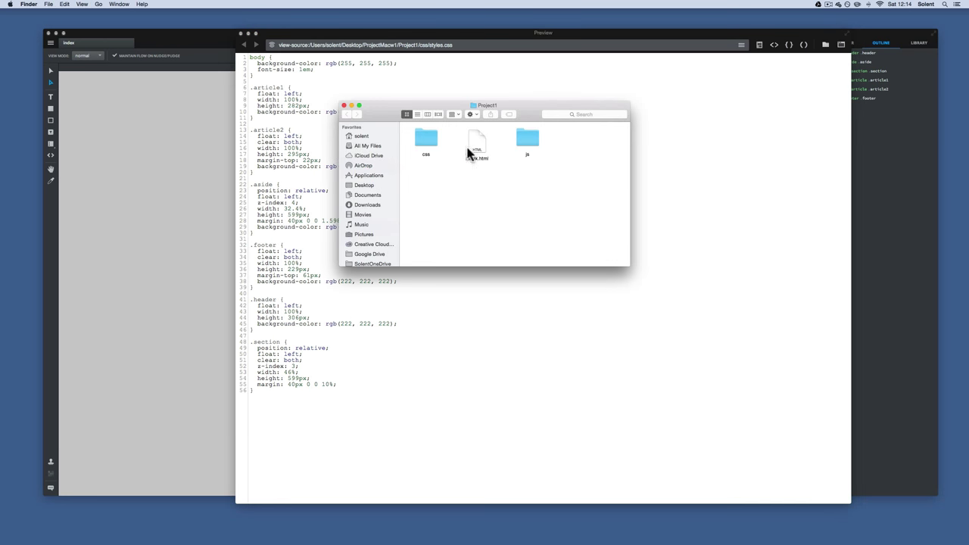
click(425, 139)
double_click(424, 139)
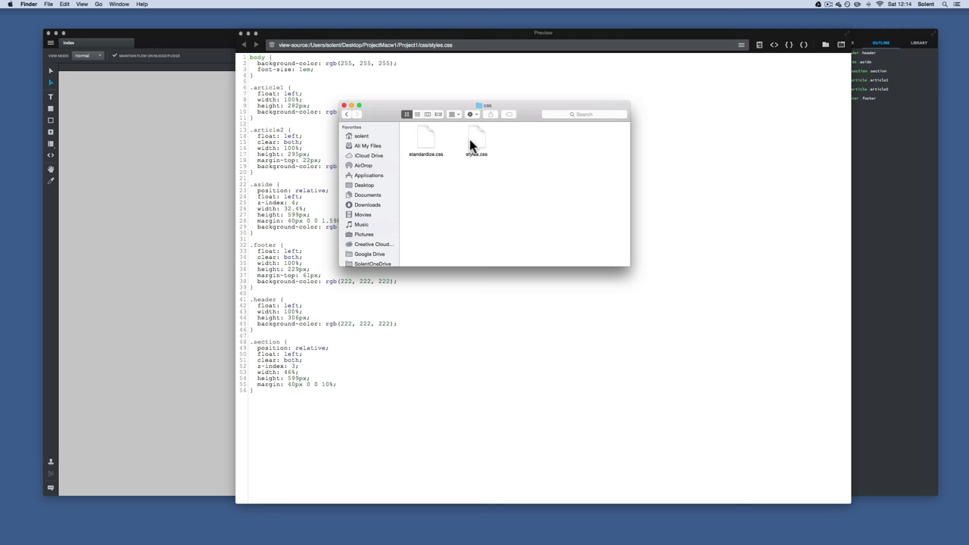
click(343, 106)
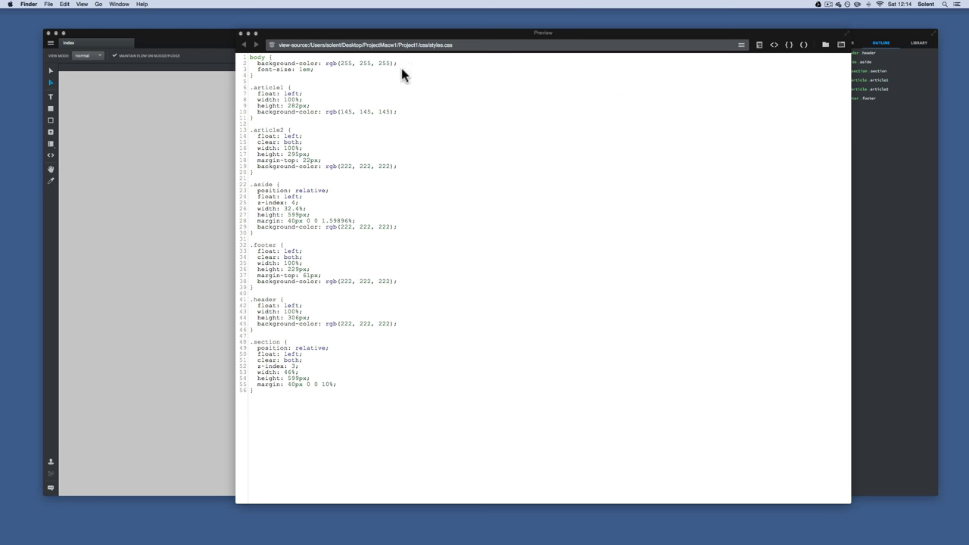
- Return to the Project1.mcw layout window and collapse the section container in the outline
click(172, 182)
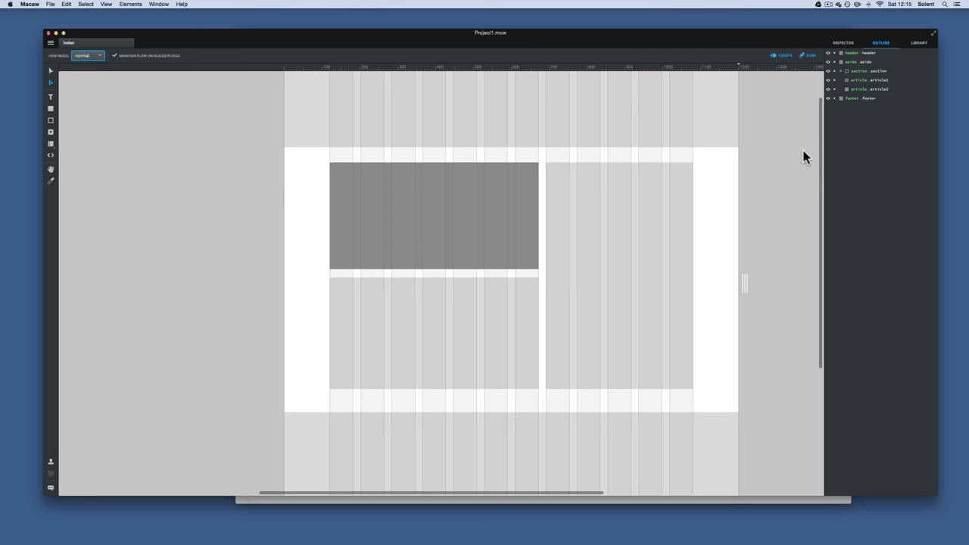
scroll(754, 154, left, 1)
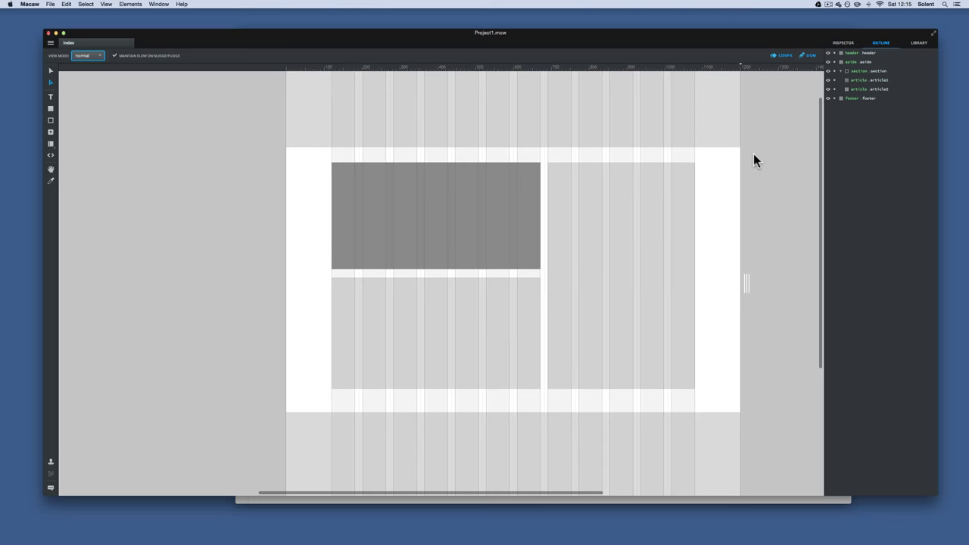
click(840, 71)
click(870, 80)
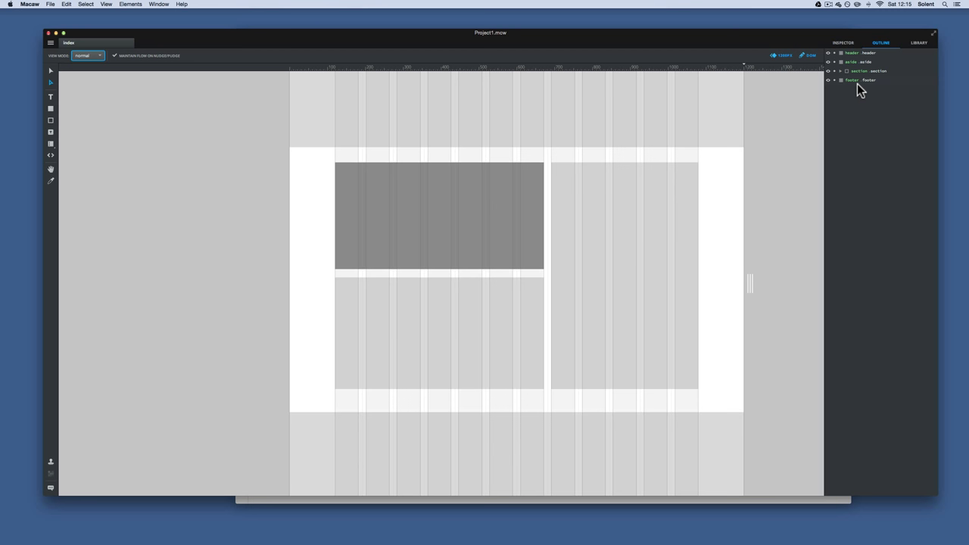
scroll(703, 138, up, 3)
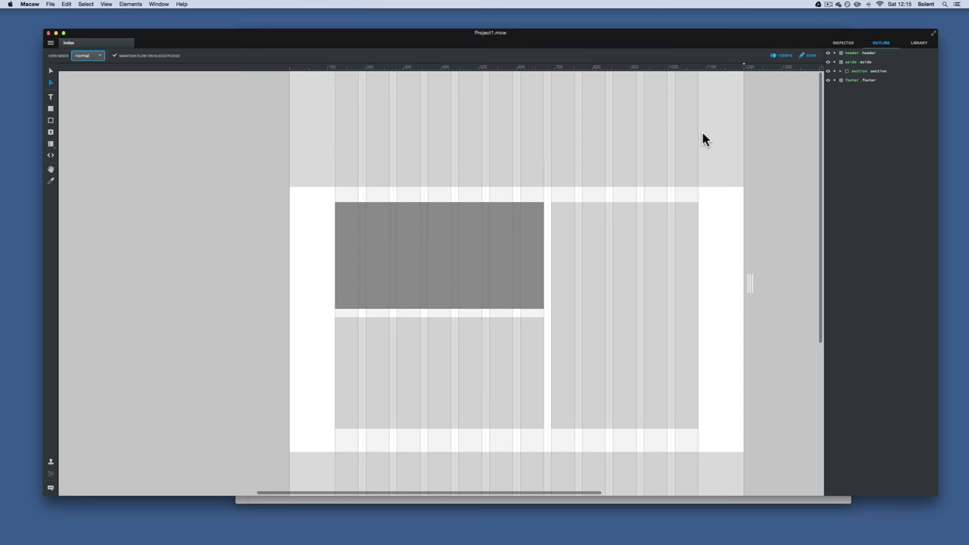
click(829, 4)
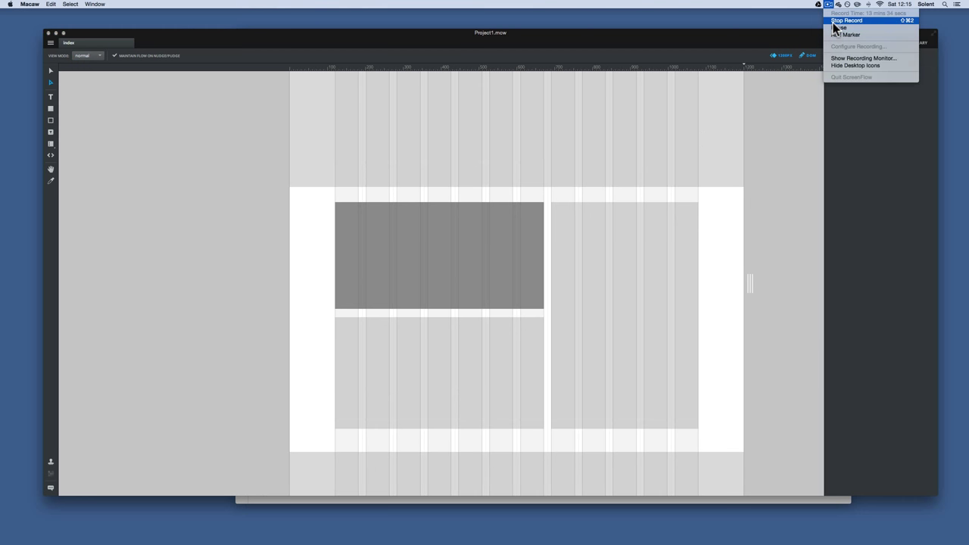